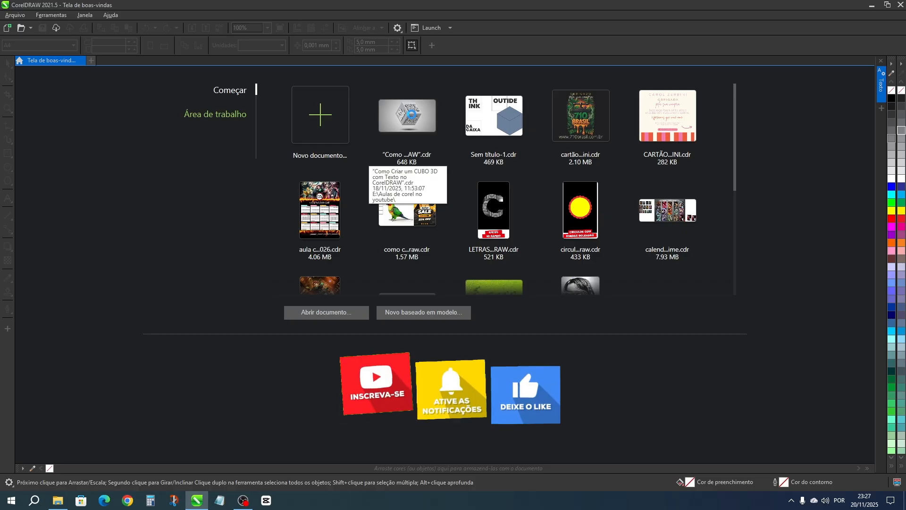
Open the recent document Como Criar um CUBO 3D com Texto no CorelDRAW.cdr and preview its first page full screen
{"action": "left_click", "coordinate": [410, 114]}
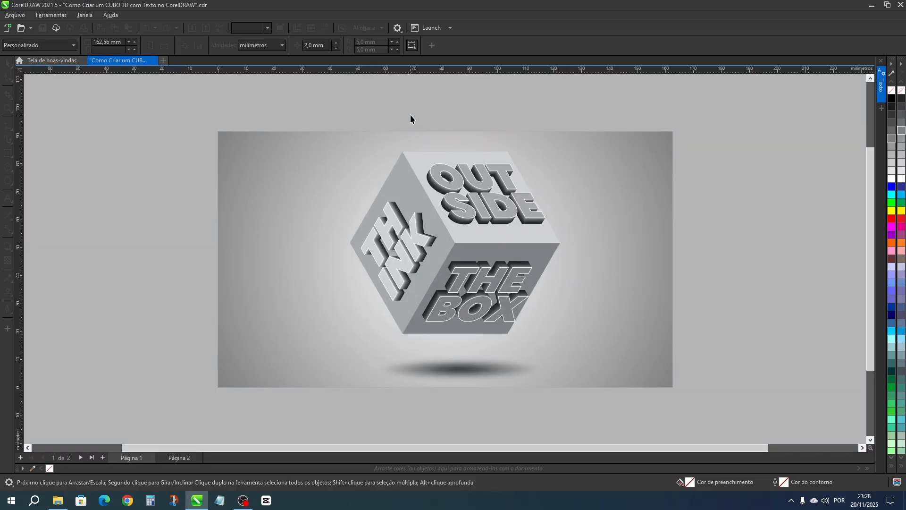
{"action": "key", "text": "shift+F4"}
{"action": "key", "text": "F9"}
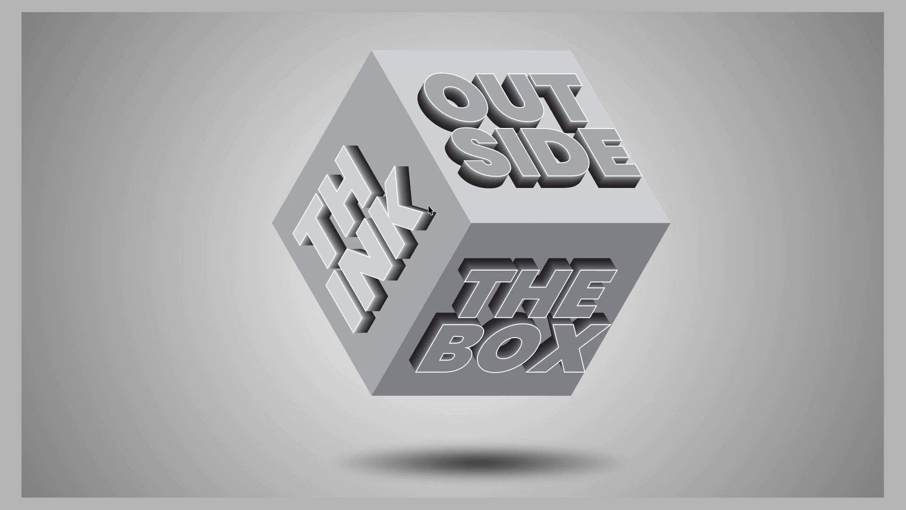
{"action": "key", "text": "F9"}
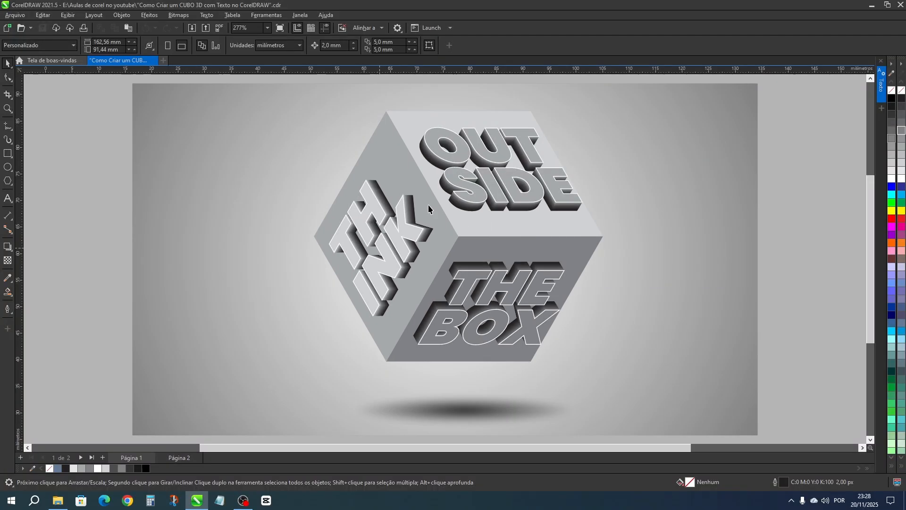
On Página 2, set the font size of the THINK OUTSIDE THE BOX text to 32 pt
{"action": "left_click", "coordinate": [188, 458]}
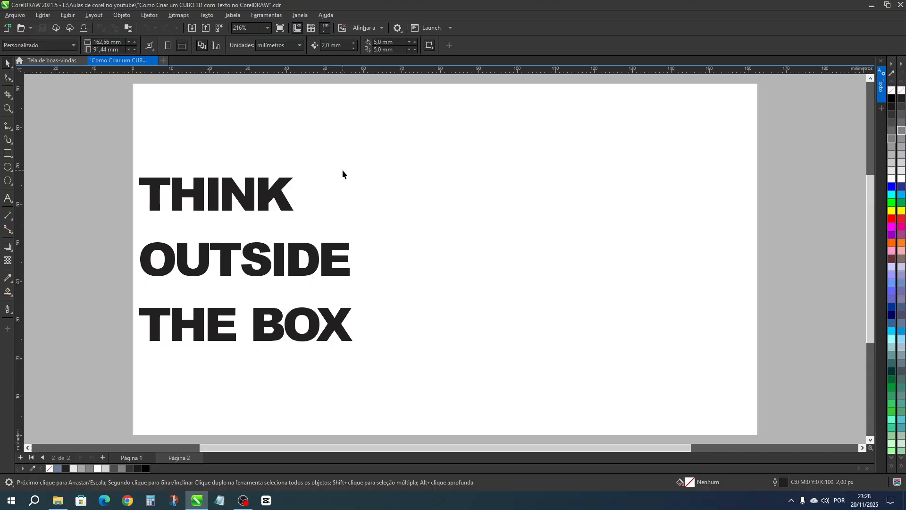
{"action": "scroll", "coordinate": [342, 170], "scroll_direction": "down", "scroll_amount": 2}
{"action": "left_click", "coordinate": [287, 178]}
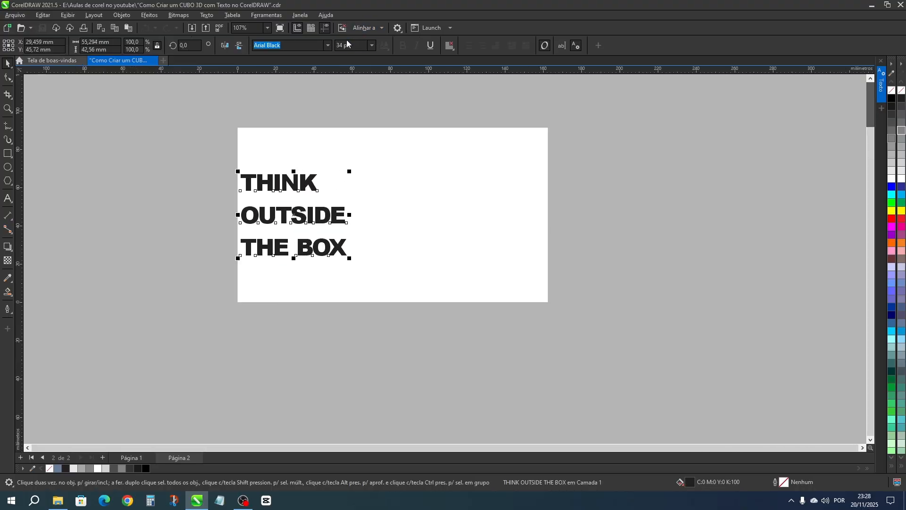
{"action": "type", "text": "32"}
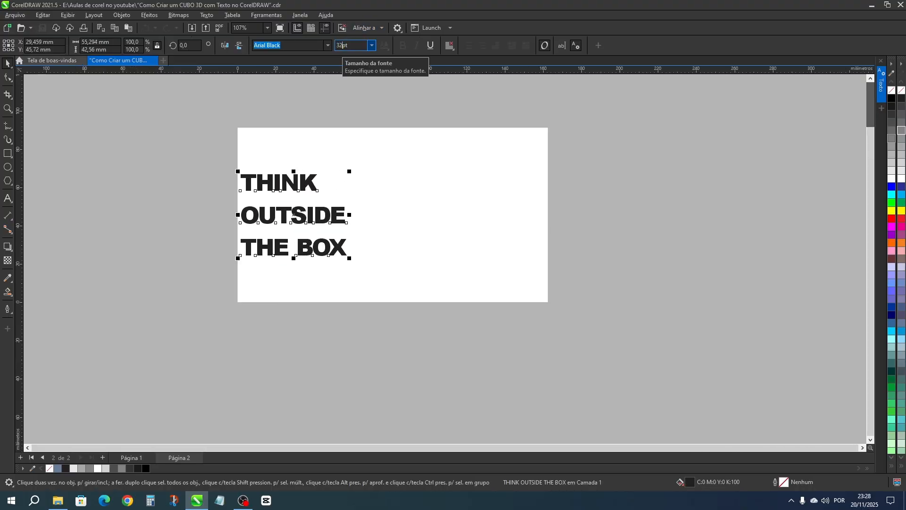
{"action": "key", "text": "Return"}
{"action": "right_click", "coordinate": [338, 48]}
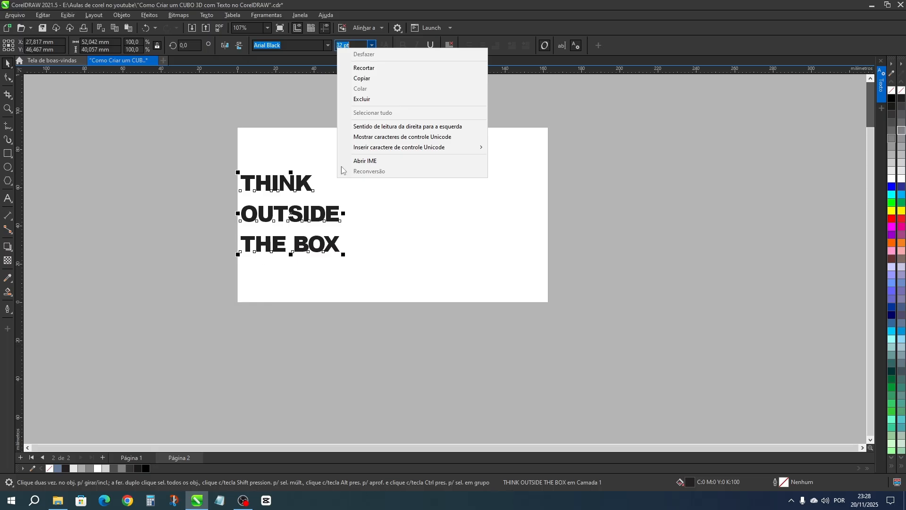
{"action": "left_click", "coordinate": [299, 150]}
{"action": "left_click", "coordinate": [299, 148]}
Break the three-line text apart into separate THINK, OUTSIDE and THE BOX text objects
{"action": "left_click", "coordinate": [275, 185]}
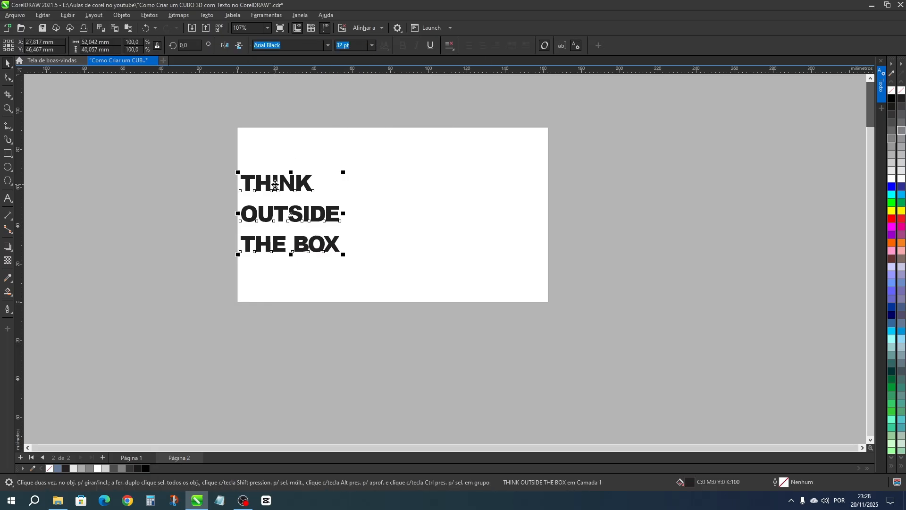
{"action": "key", "text": "ctrl+k"}
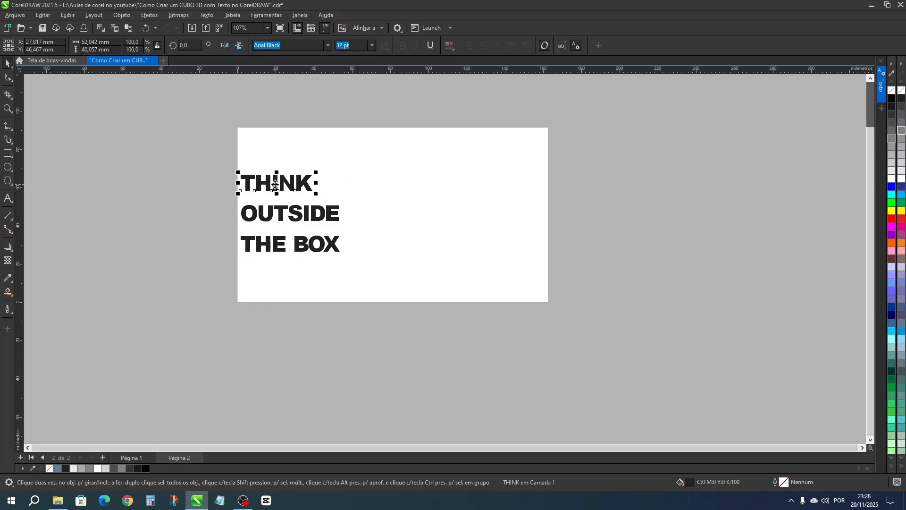
{"action": "left_click", "coordinate": [285, 216]}
{"action": "left_click", "coordinate": [283, 239]}
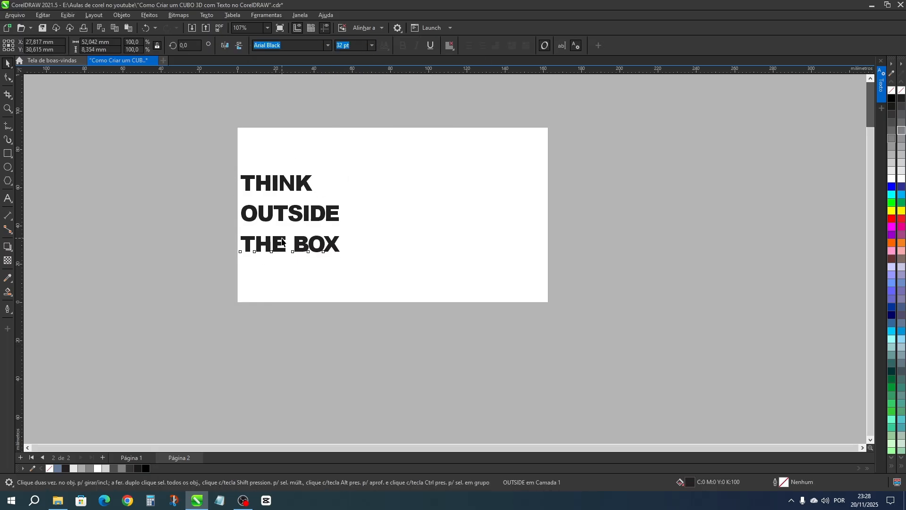
Space out the texts by moving THINK up to about Y 80 mm and THE BOX down to about Y 9 mm
{"action": "left_click", "coordinate": [278, 184]}
{"action": "left_click_drag", "start_coordinate": [278, 169], "coordinate": [278, 150]}
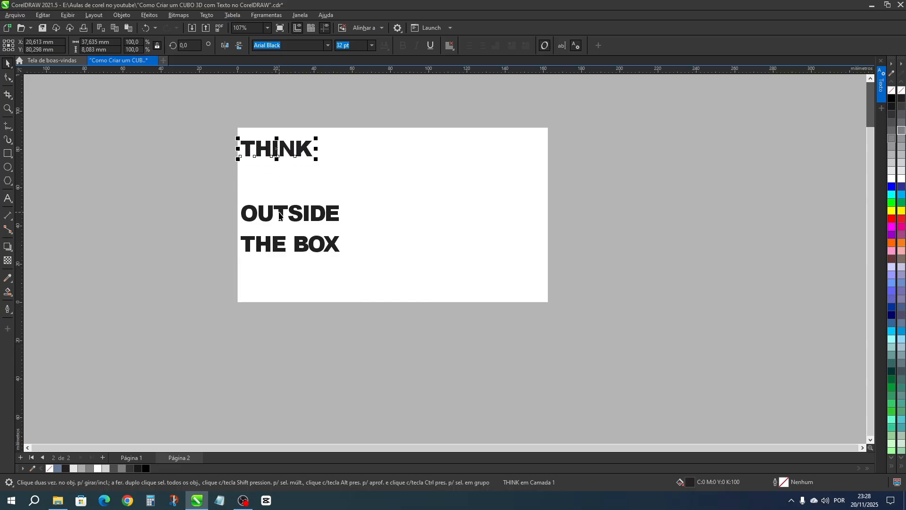
{"action": "key", "text": "Escape"}
{"action": "left_click", "coordinate": [284, 251]}
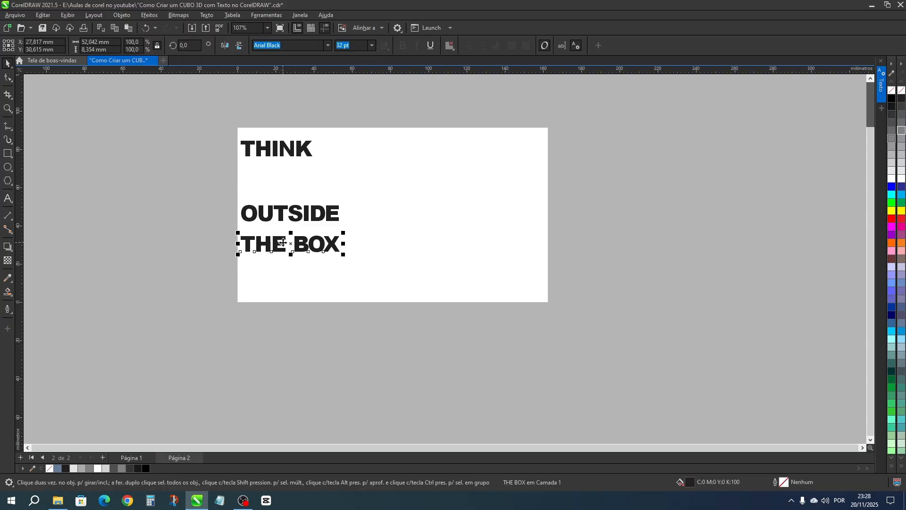
{"action": "left_click_drag", "start_coordinate": [283, 250], "coordinate": [287, 286]}
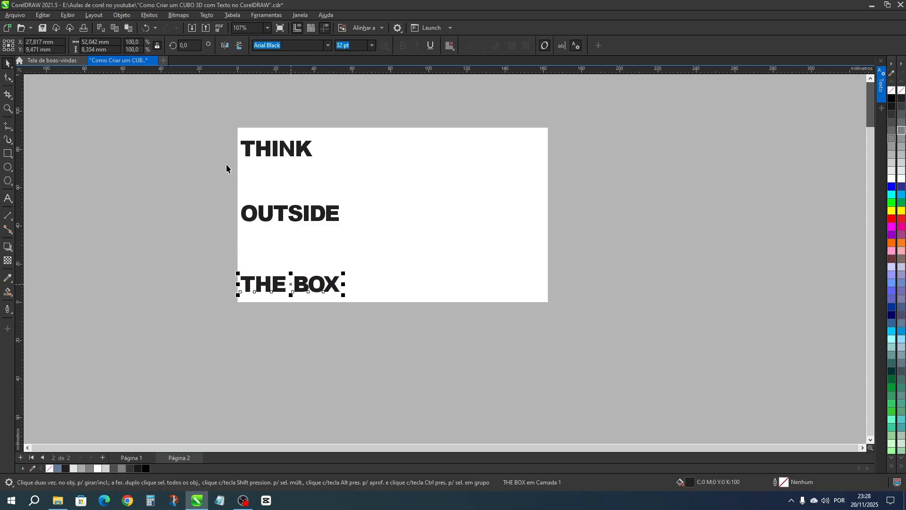
Split each text over two lines as TH / INK, OUT / SIDE and THE / BOX
{"action": "left_click", "coordinate": [7, 198]}
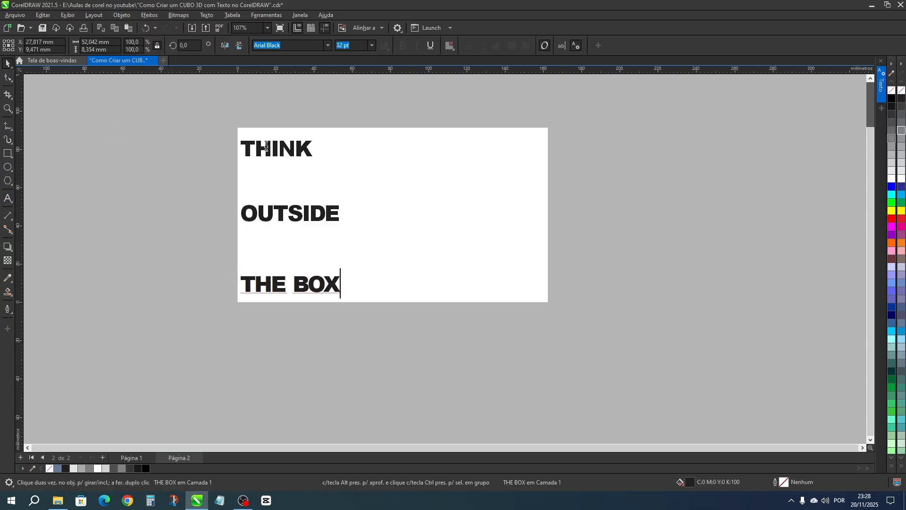
{"action": "left_click", "coordinate": [274, 147]}
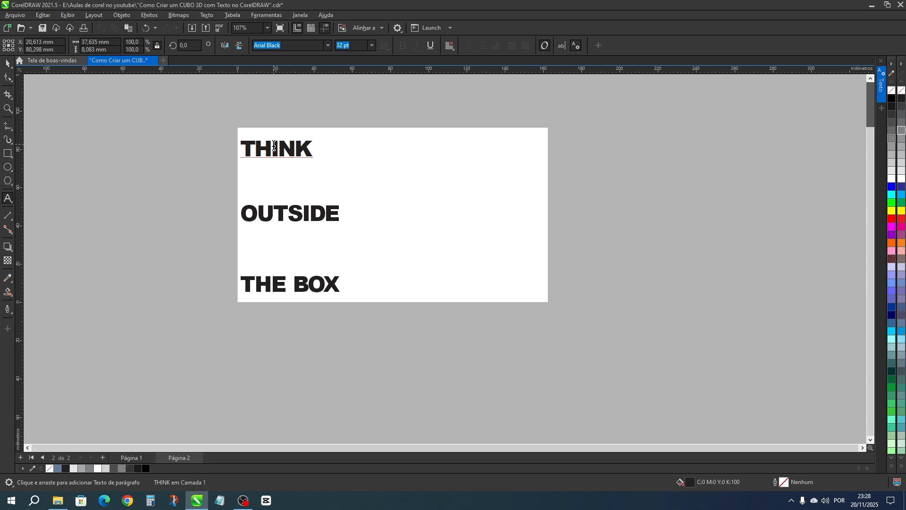
{"action": "key", "text": "Return"}
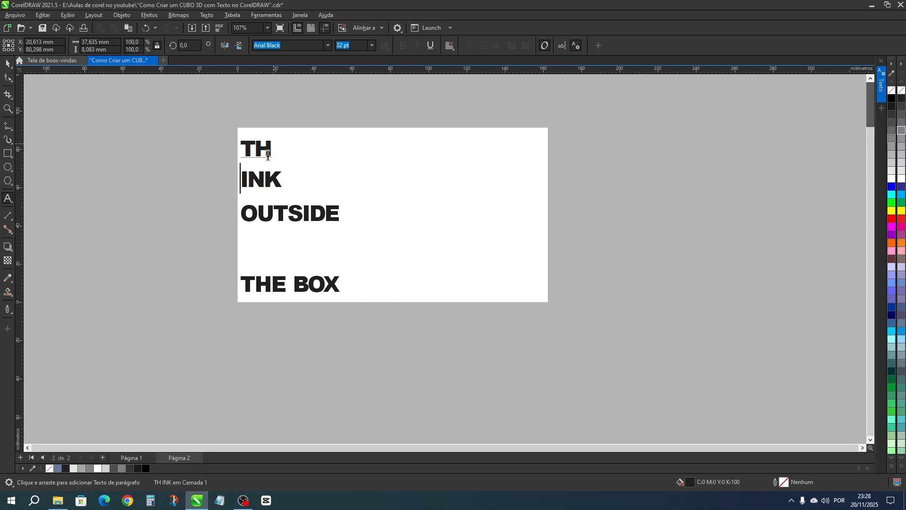
{"action": "left_click", "coordinate": [291, 213]}
{"action": "key", "text": "Return"}
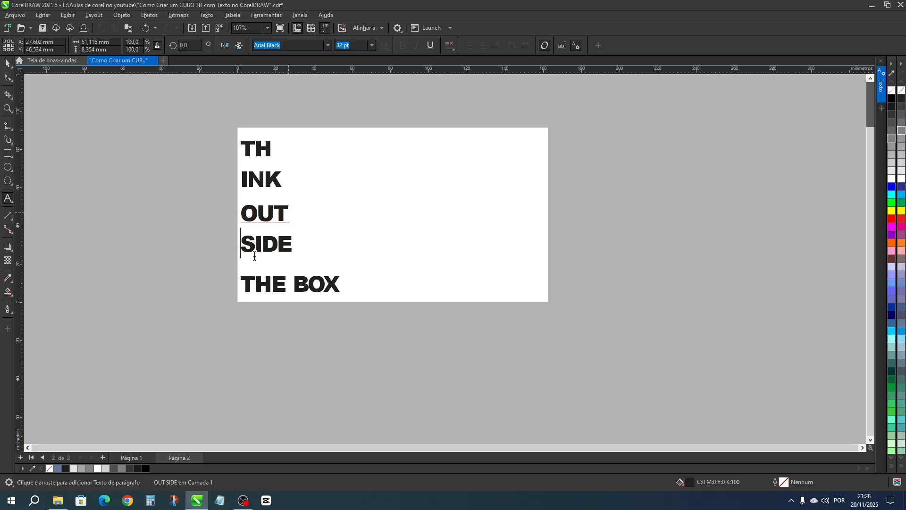
{"action": "left_click", "coordinate": [296, 284]}
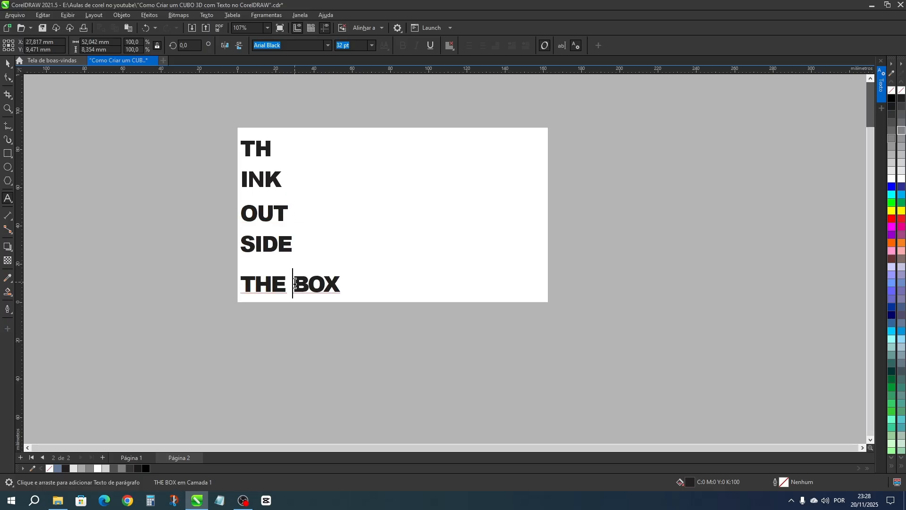
{"action": "key", "text": "Return"}
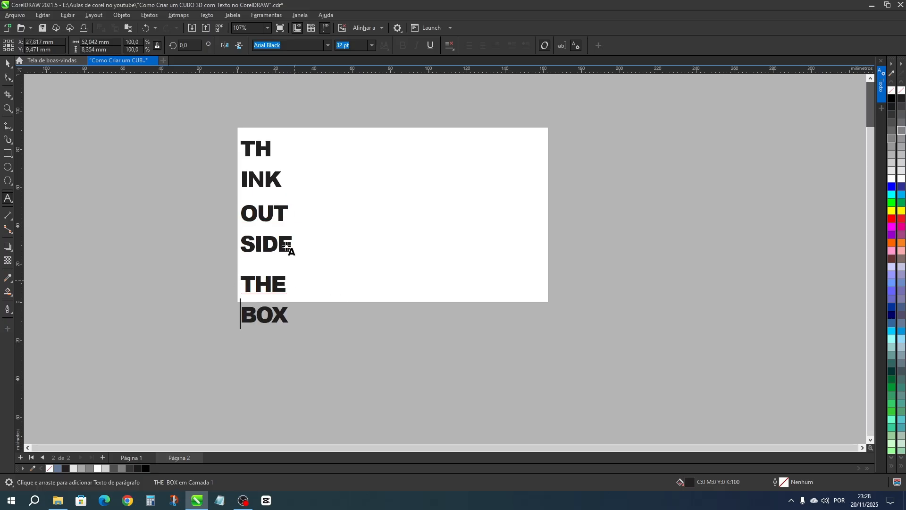
{"action": "left_click", "coordinate": [7, 64]}
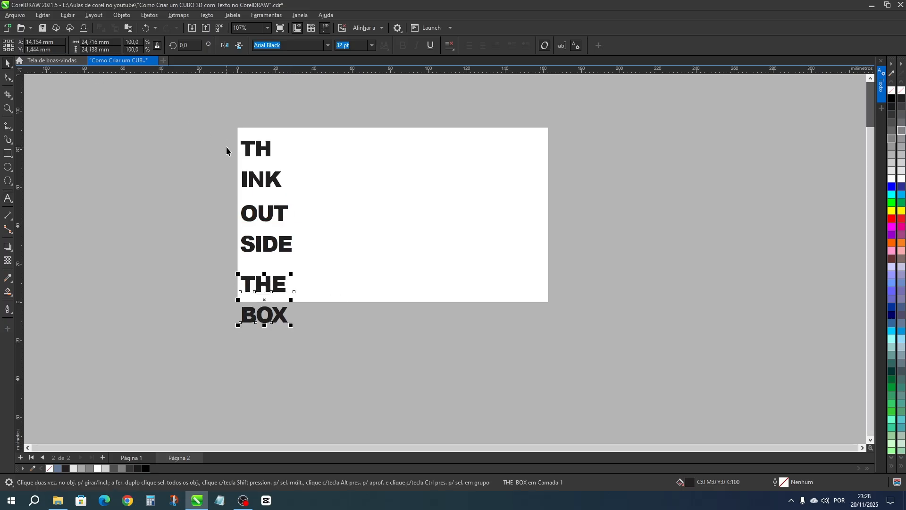
Try tightening the line spacing of the TH / INK and OUT / SIDE texts with the Shape tool
{"action": "left_click", "coordinate": [251, 179]}
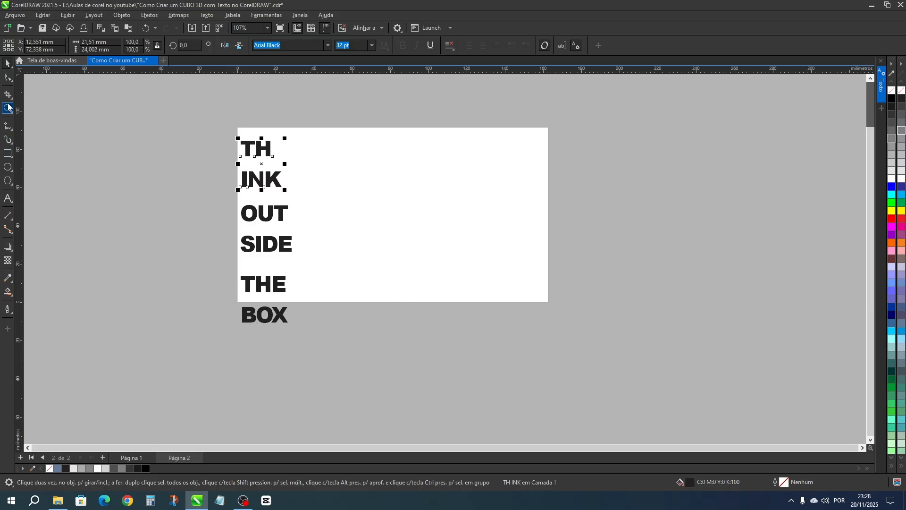
{"action": "left_click", "coordinate": [8, 79]}
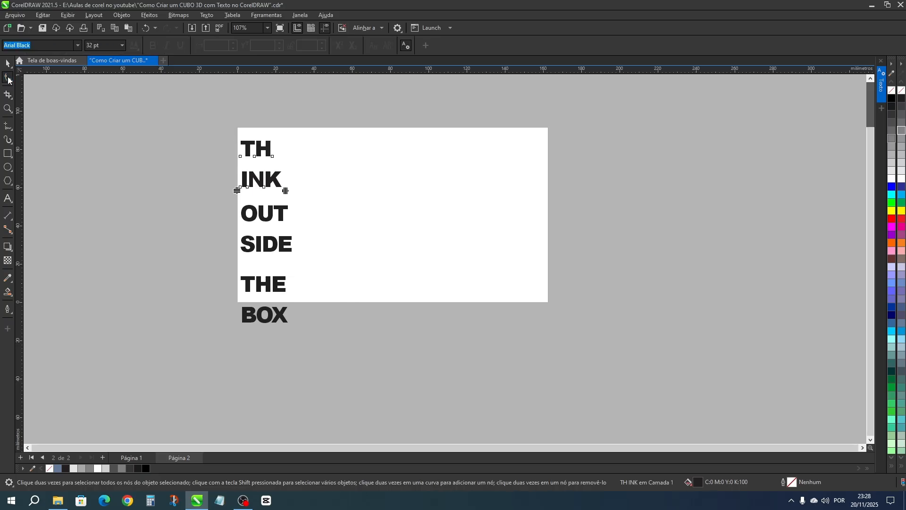
{"action": "left_click_drag", "start_coordinate": [238, 190], "coordinate": [238, 179]}
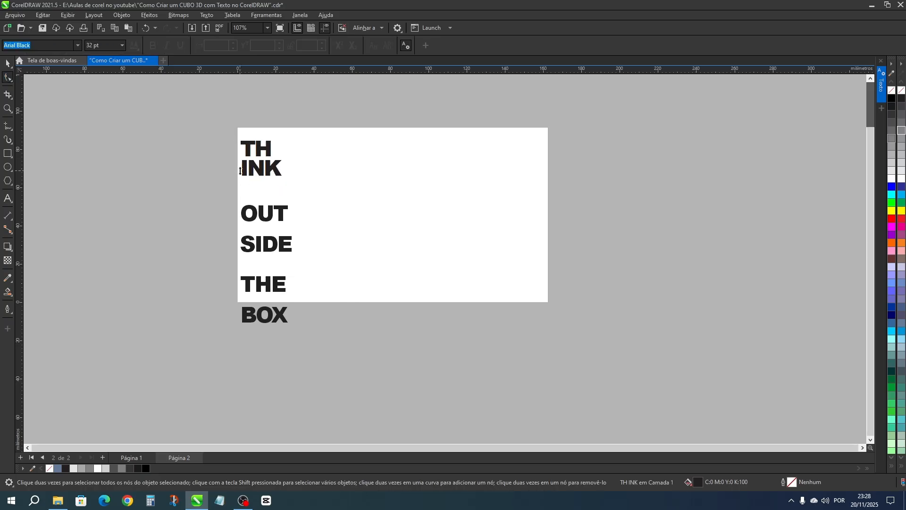
{"action": "left_click", "coordinate": [250, 213]}
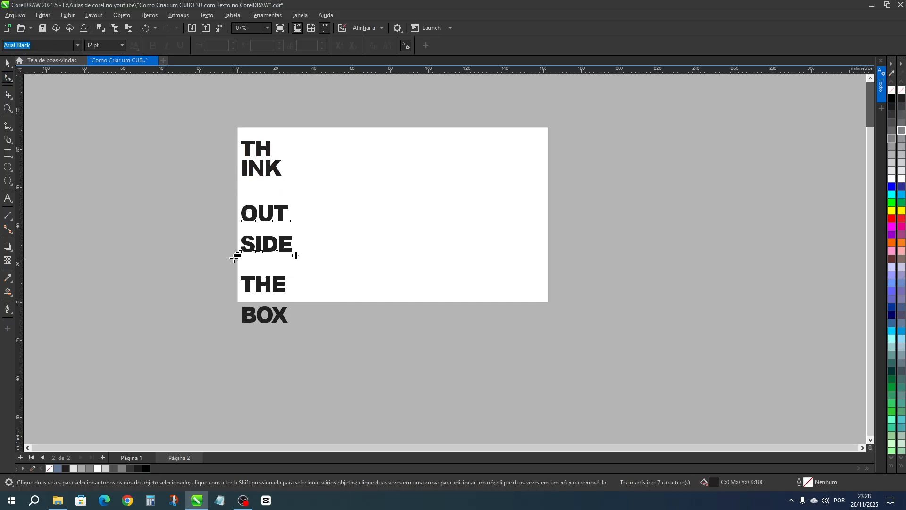
{"action": "left_click_drag", "start_coordinate": [235, 257], "coordinate": [238, 245]}
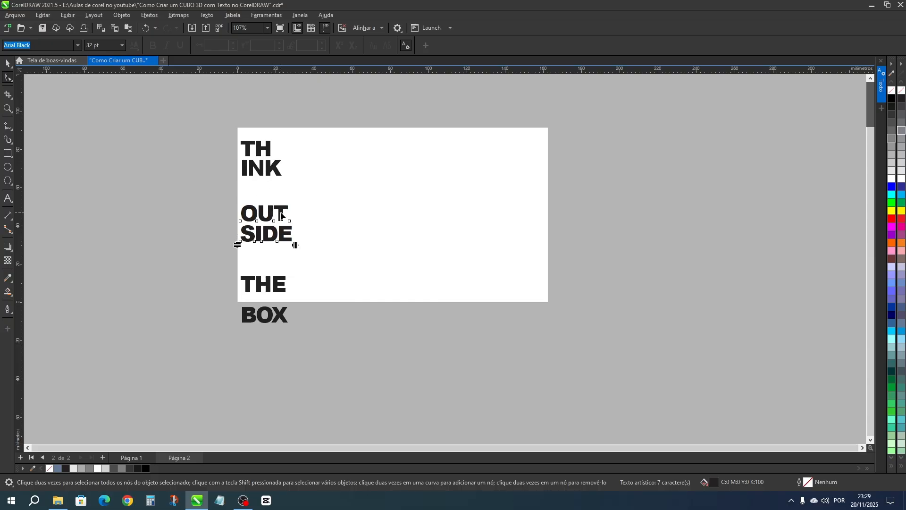
{"action": "key", "text": "ctrl+z"}
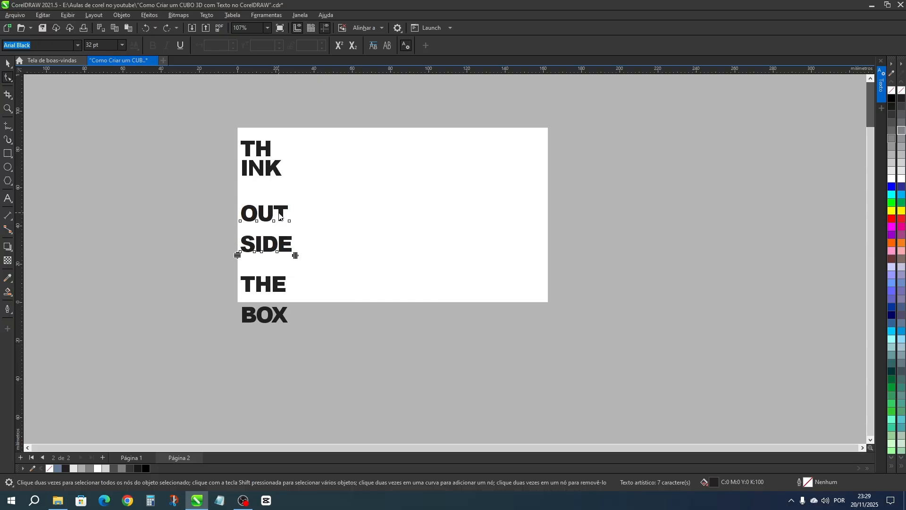
{"action": "key", "text": "ctrl+z"}
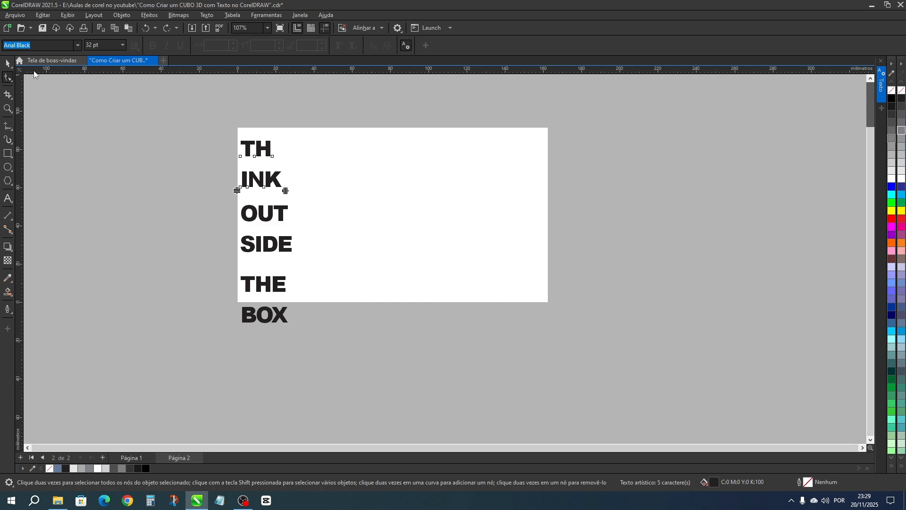
{"action": "left_click", "coordinate": [8, 63]}
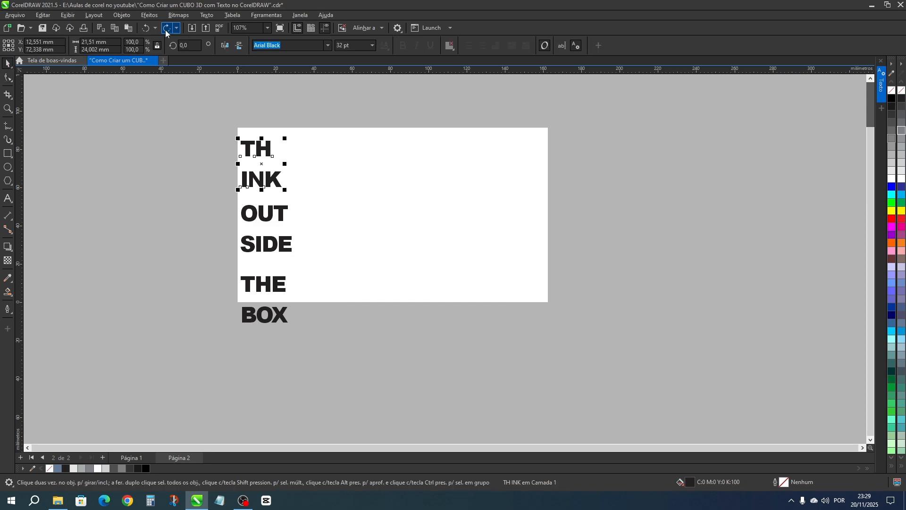
Show the text properties and set the line spacing of the TH / INK text to 60%
{"action": "left_click", "coordinate": [206, 15]}
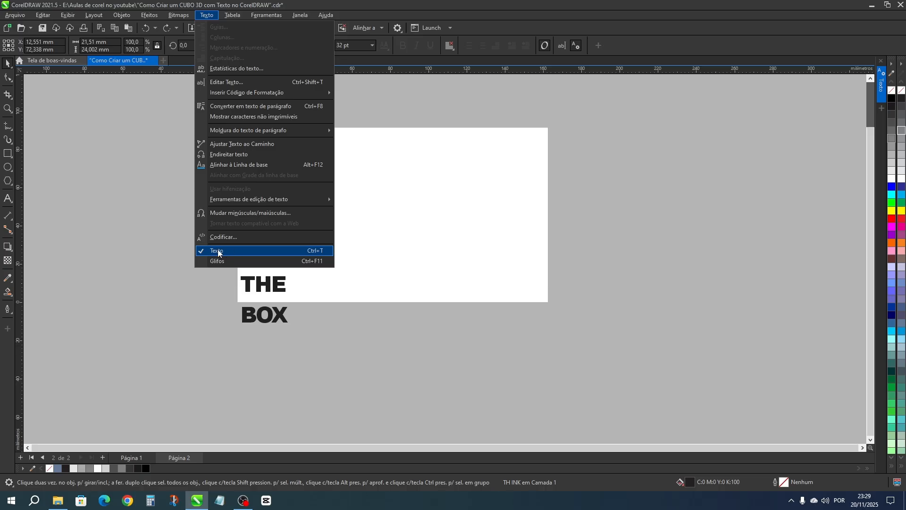
{"action": "left_click", "coordinate": [296, 250]}
{"action": "left_click", "coordinate": [207, 15]}
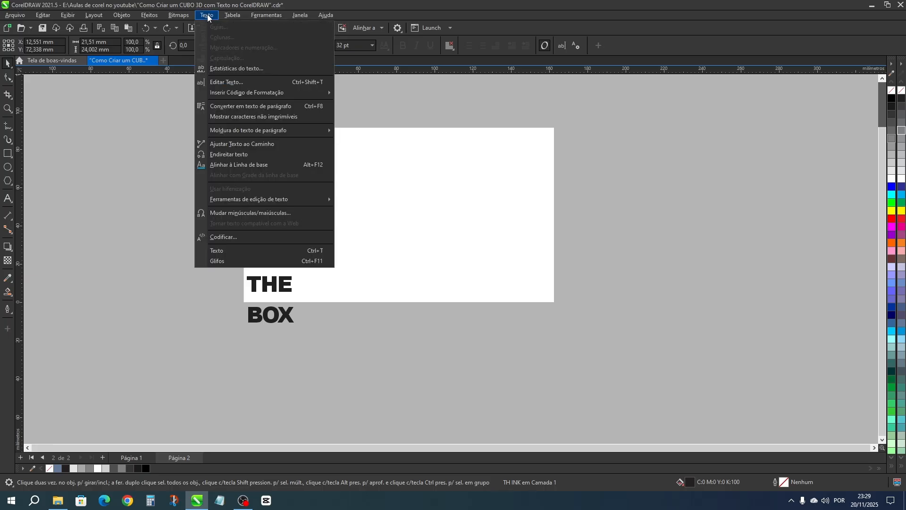
{"action": "left_click", "coordinate": [228, 251]}
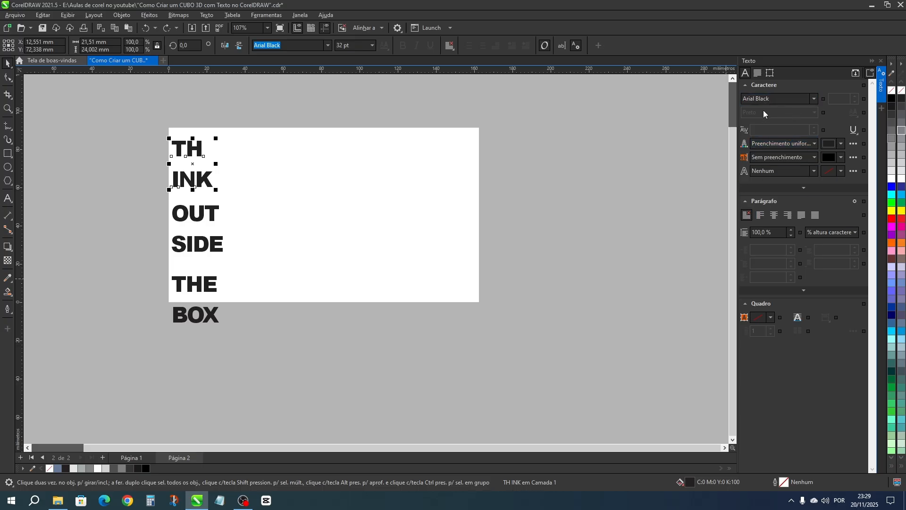
{"action": "double_click", "coordinate": [765, 233]}
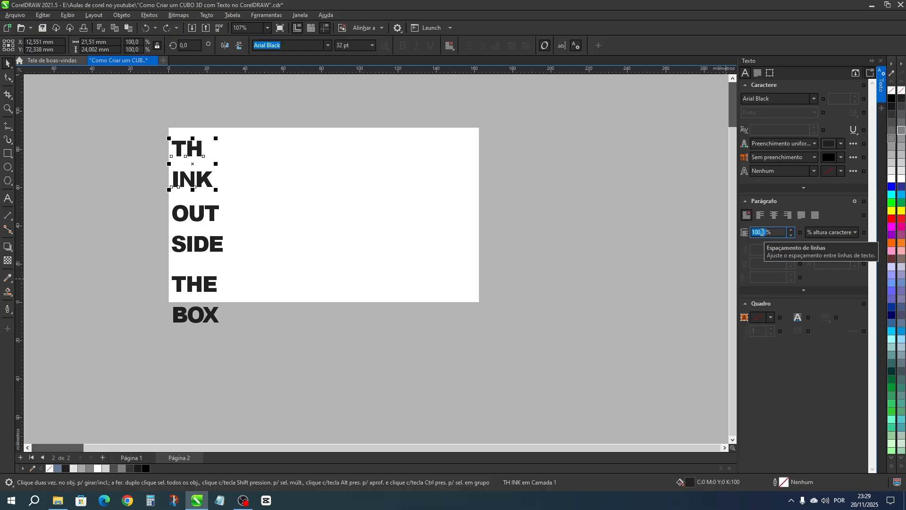
{"action": "type", "text": "60"}
{"action": "key", "text": "Return"}
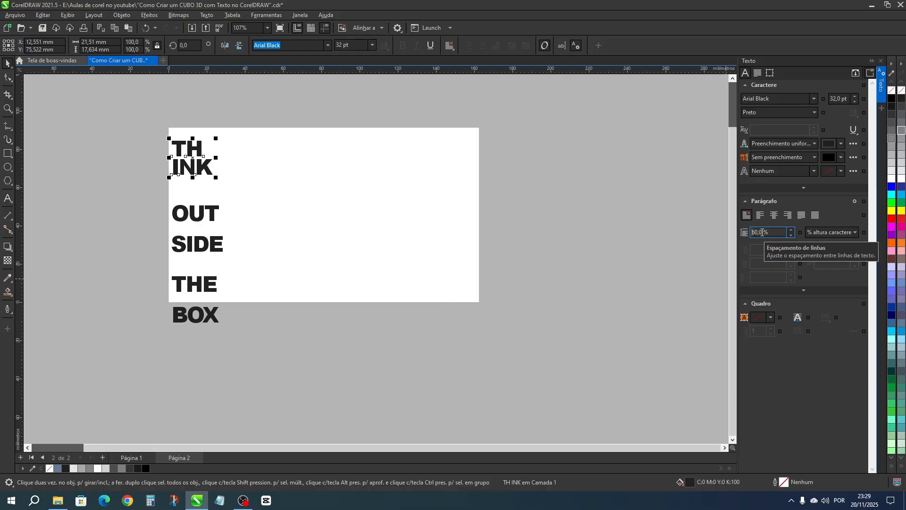
Set the line spacing of the OUT / SIDE text to 60%
{"action": "left_click", "coordinate": [220, 216]}
{"action": "double_click", "coordinate": [760, 232]}
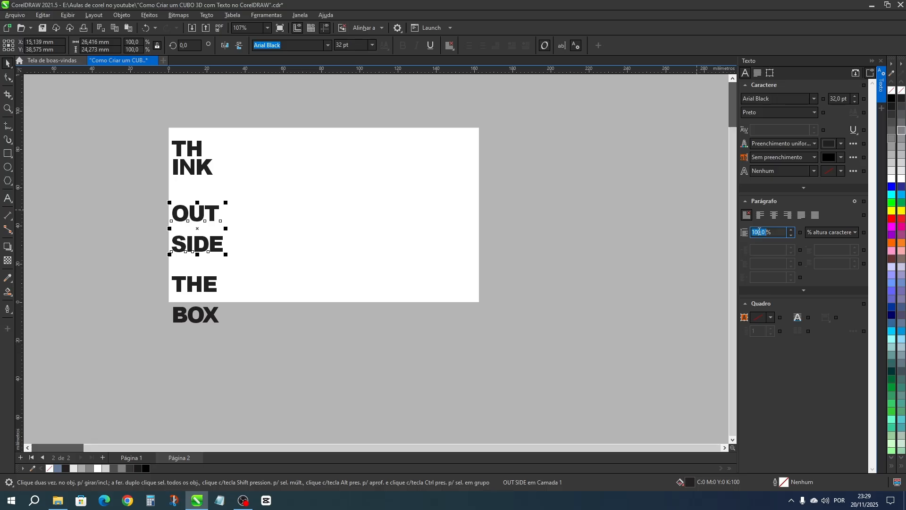
{"action": "type", "text": "60"}
{"action": "key", "text": "Return"}
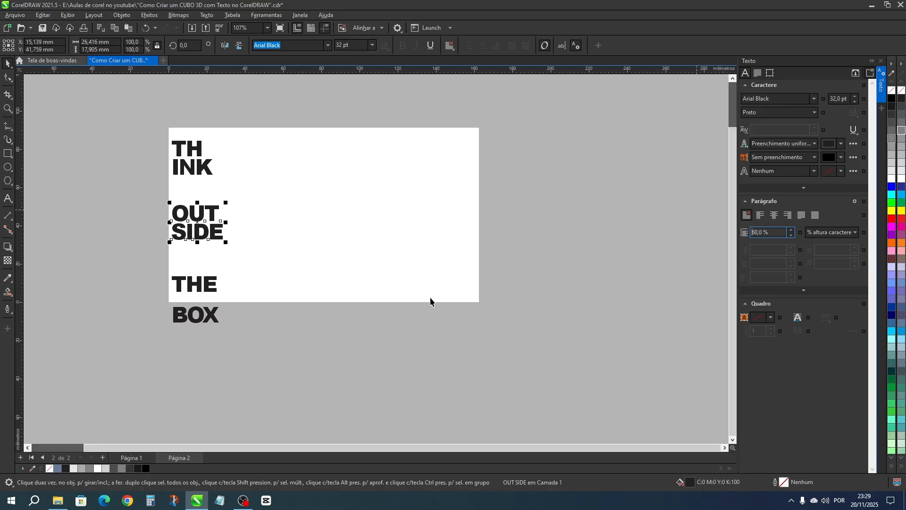
Set the line spacing of the THE / BOX text to 60% and collapse the text properties
{"action": "left_click", "coordinate": [184, 285]}
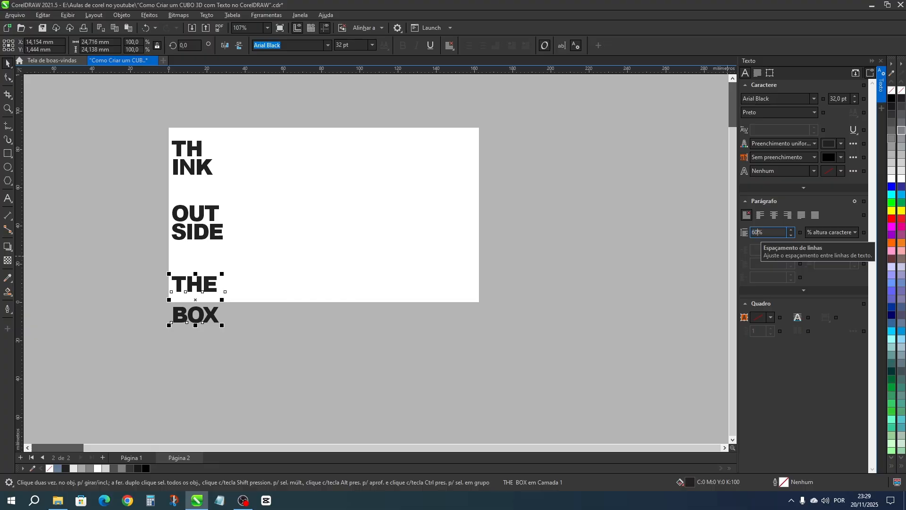
{"action": "key", "text": "Return"}
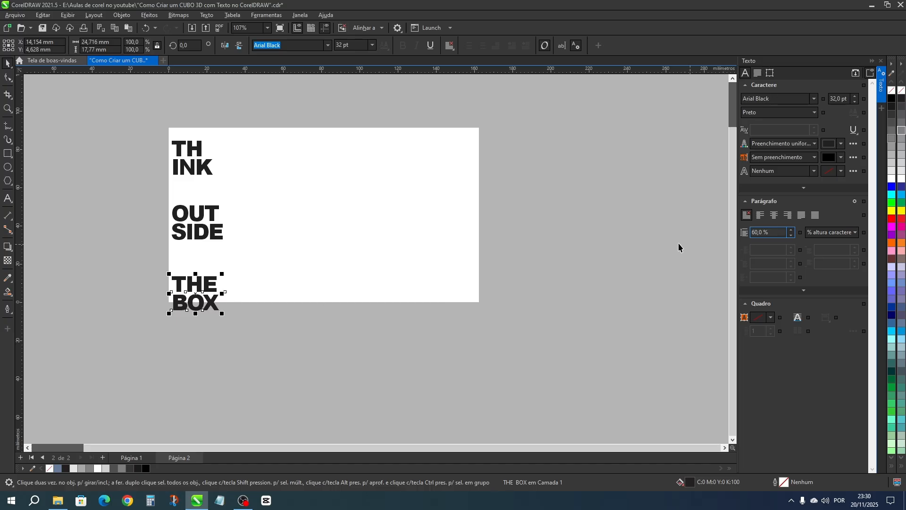
{"action": "left_click", "coordinate": [872, 61]}
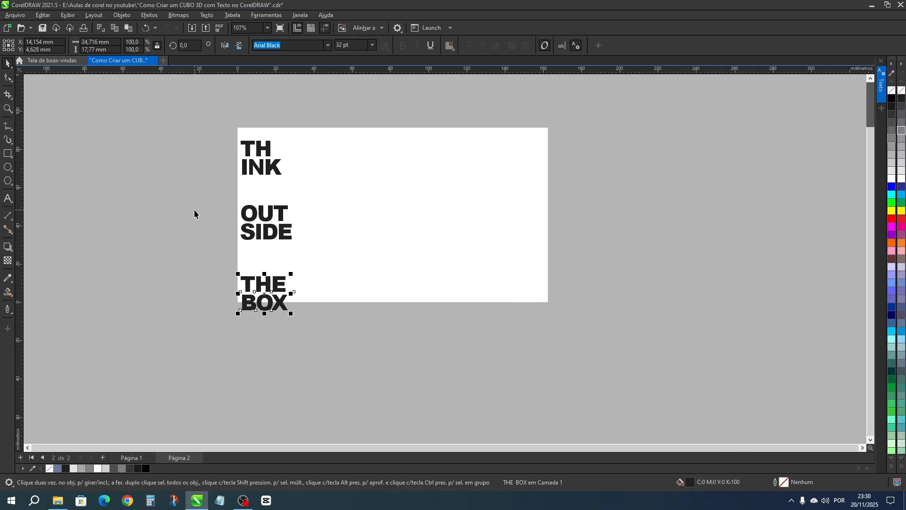
Draw a six-sided polygon about 38 by 44 mm on the page, clear of the text blocks
{"action": "left_click", "coordinate": [8, 181]}
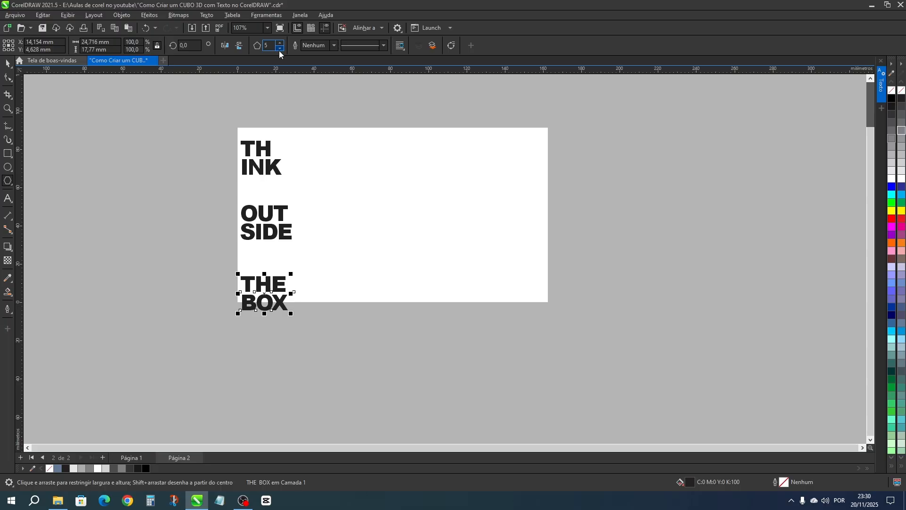
{"action": "left_click", "coordinate": [280, 43]}
{"action": "left_click_drag", "start_coordinate": [390, 192], "coordinate": [473, 269]}
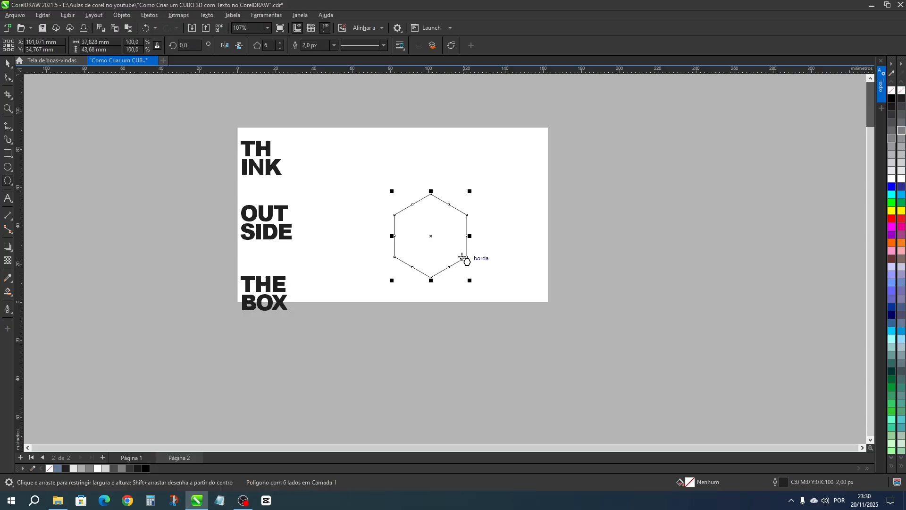
Set the hexagon's width to 50 mm with its proportions locked and centre it on the page
{"action": "left_click", "coordinate": [159, 48]}
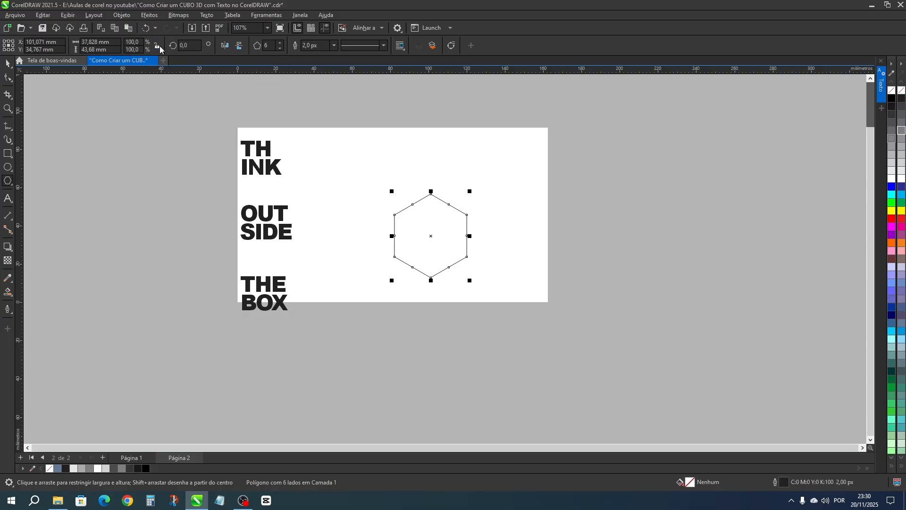
{"action": "double_click", "coordinate": [90, 41]}
{"action": "type", "text": "50"}
{"action": "key", "text": "Return"}
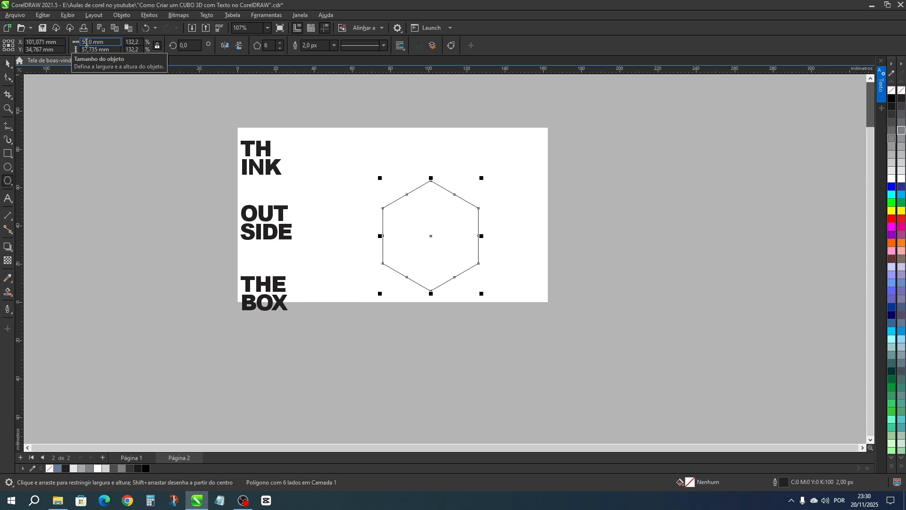
{"action": "key", "text": "p"}
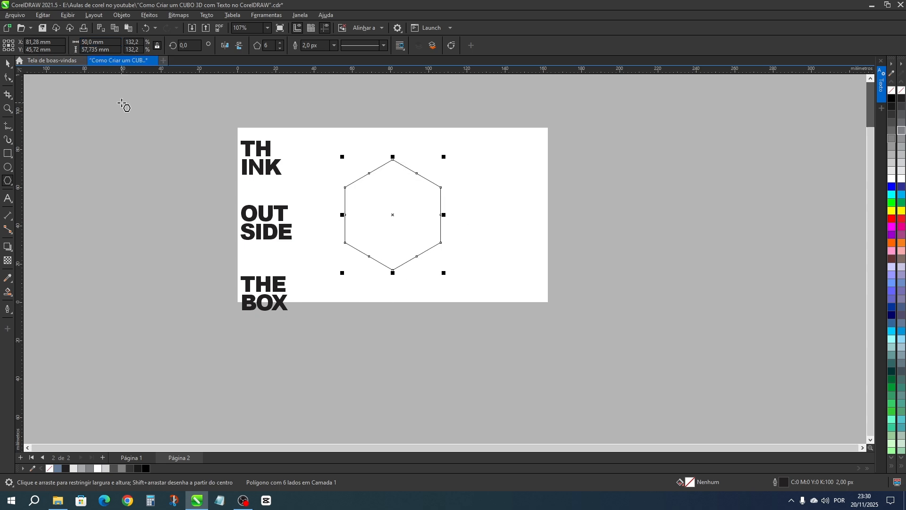
Draw the cube's inner edges as straight lines joining the hexagon's centre to its upper-left, bottom and upper-right corners
{"action": "left_click", "coordinate": [8, 127]}
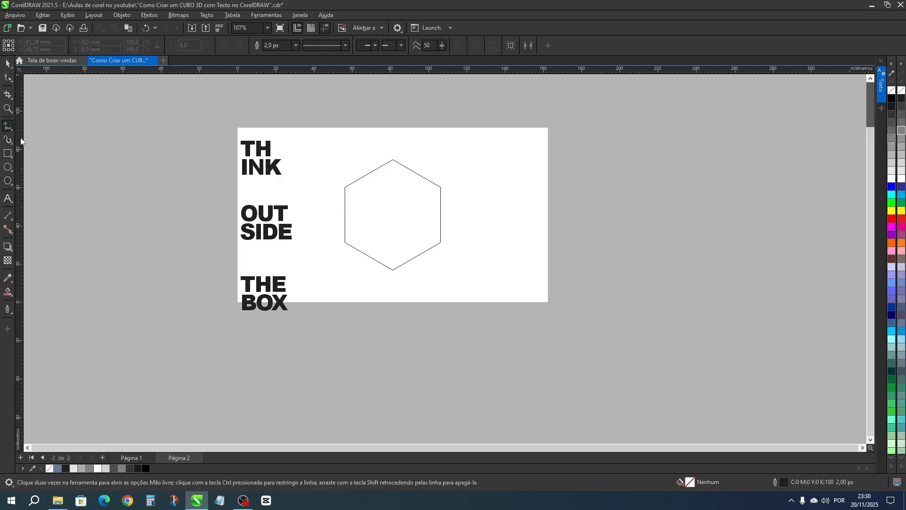
{"action": "left_click", "coordinate": [345, 188]}
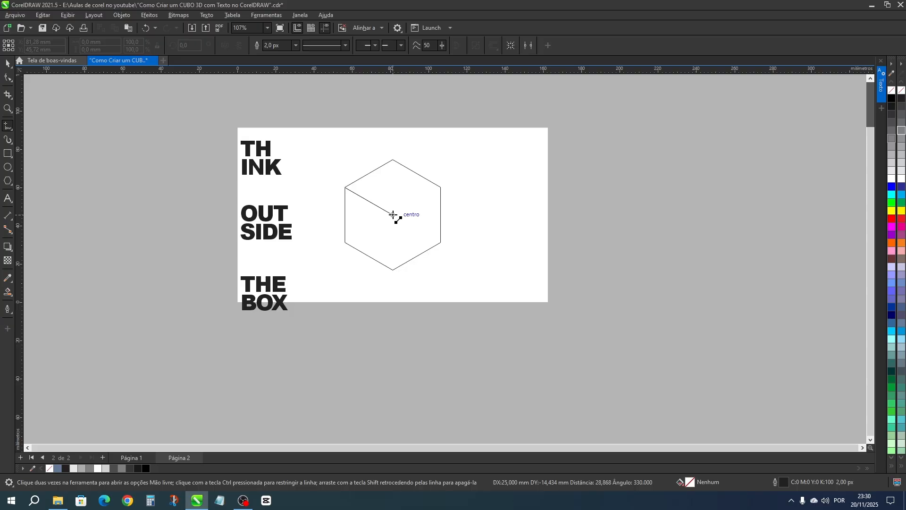
{"action": "left_click", "coordinate": [393, 216]}
{"action": "left_click", "coordinate": [393, 216]}
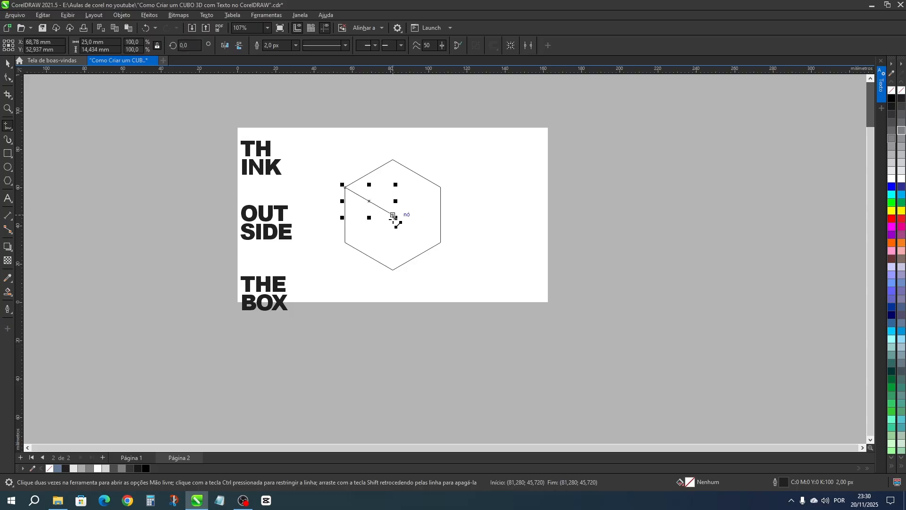
{"action": "left_click", "coordinate": [393, 270]}
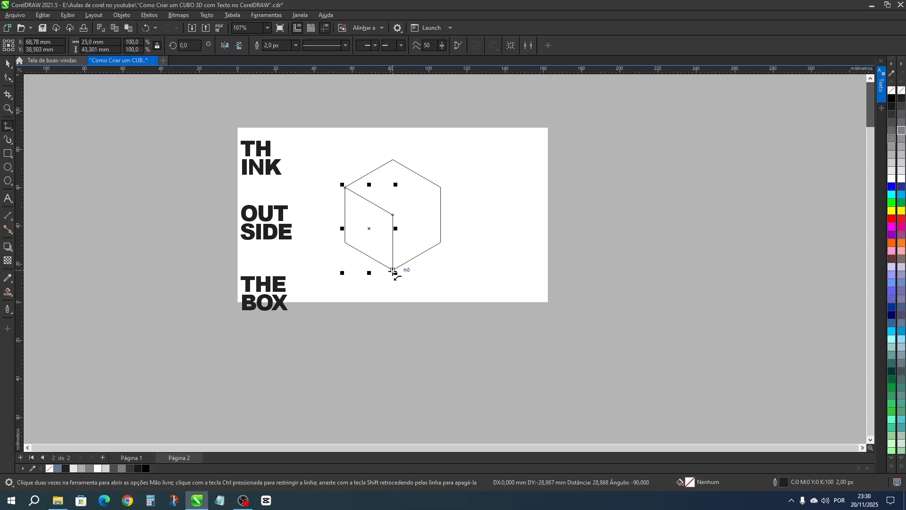
{"action": "left_click", "coordinate": [393, 215]}
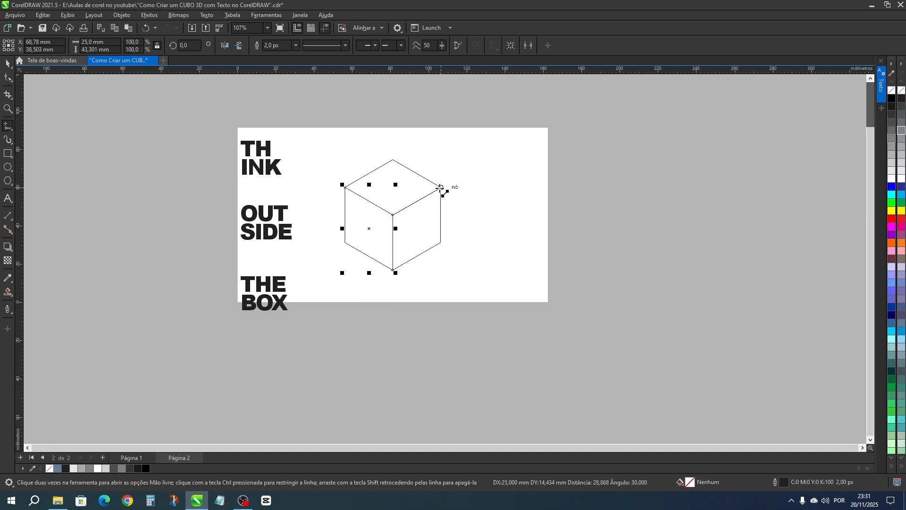
{"action": "left_click", "coordinate": [446, 187]}
{"action": "left_click", "coordinate": [7, 62]}
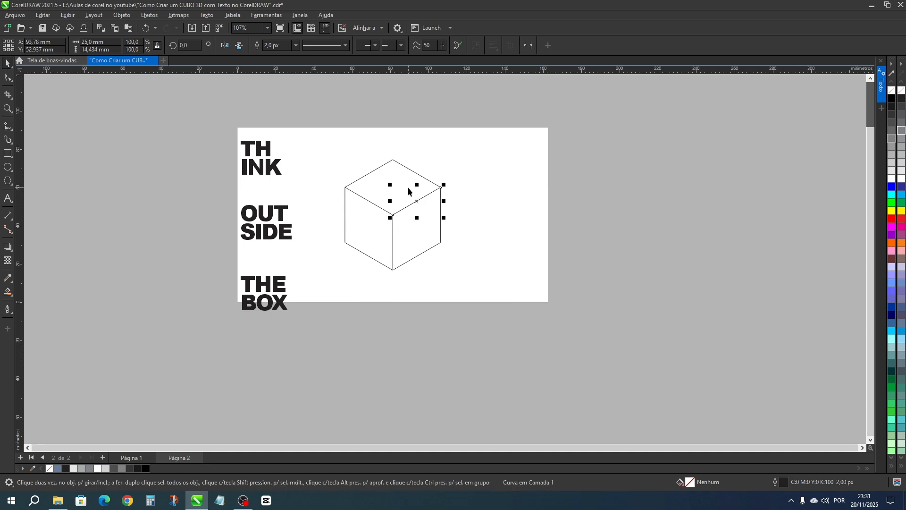
Create blue-grey filled shapes for the cube's left, right and top faces with Smart Fill
{"action": "left_click", "coordinate": [8, 293]}
{"action": "left_click", "coordinate": [377, 244]}
{"action": "left_click", "coordinate": [408, 242]}
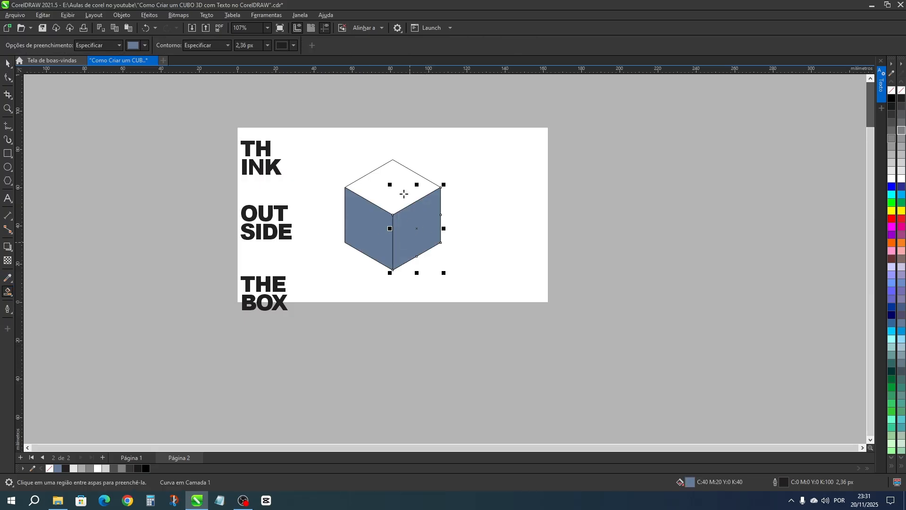
{"action": "left_click", "coordinate": [404, 194]}
{"action": "left_click", "coordinate": [6, 63]}
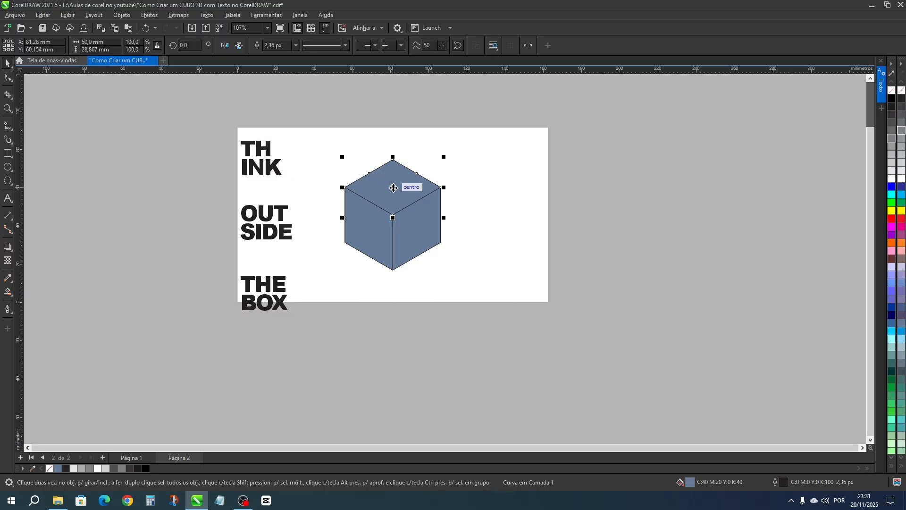
Group the three filled cube faces
{"action": "left_click", "coordinate": [372, 230], "text": "shift"}
{"action": "left_click", "coordinate": [411, 229], "text": "shift"}
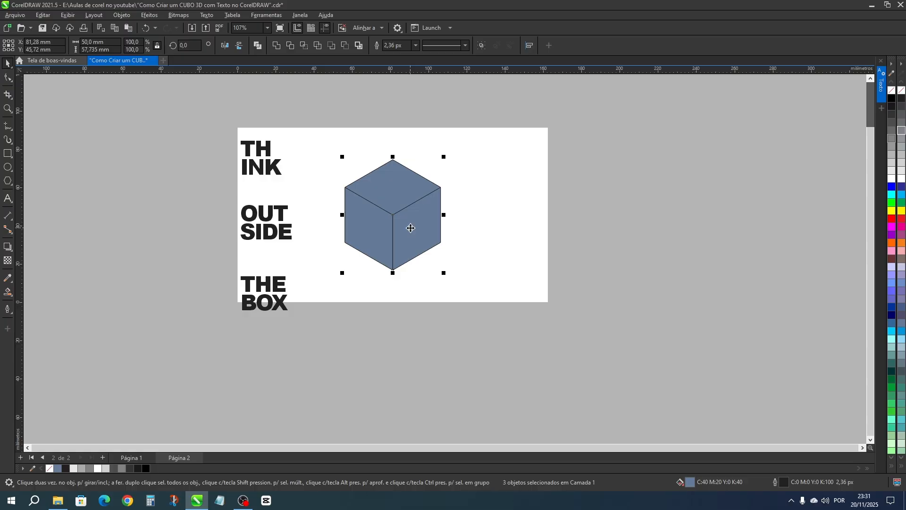
{"action": "key", "text": "ctrl+g"}
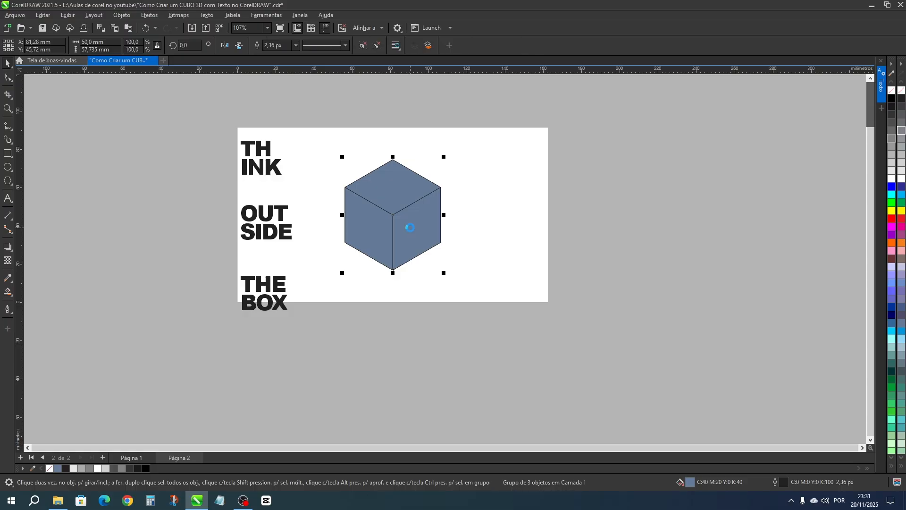
Delete the original hexagon and its inner lines from under the cube, cutting the face group first and pasting it back
{"action": "key", "text": "ctrl+x"}
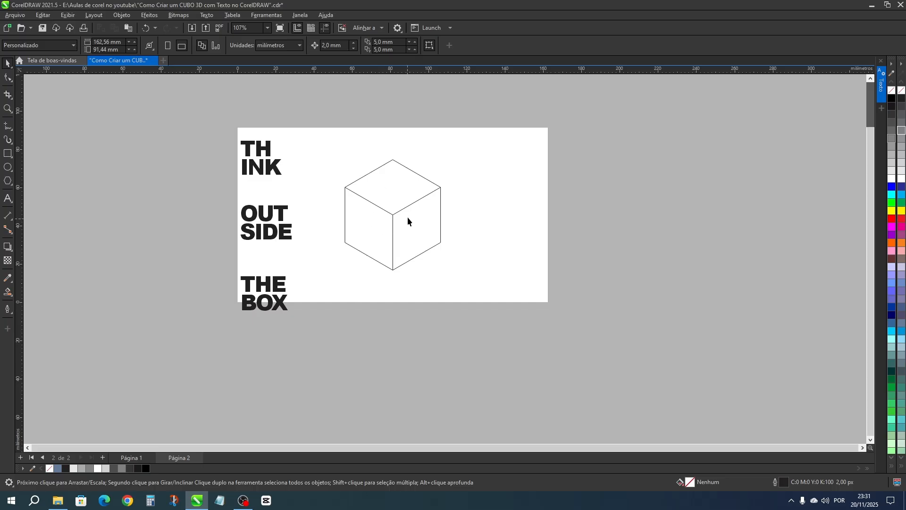
{"action": "left_click_drag", "start_coordinate": [368, 256], "coordinate": [324, 282]}
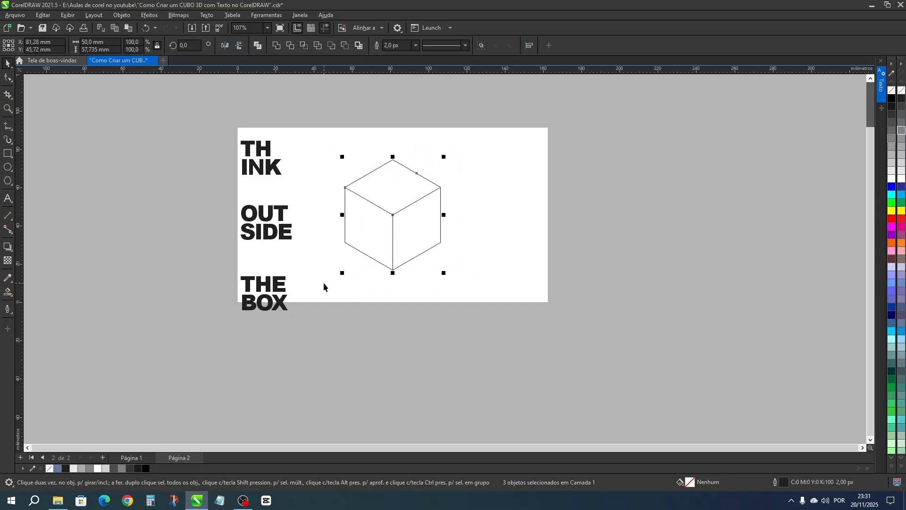
{"action": "key", "text": "Delete"}
{"action": "key", "text": "ctrl+v"}
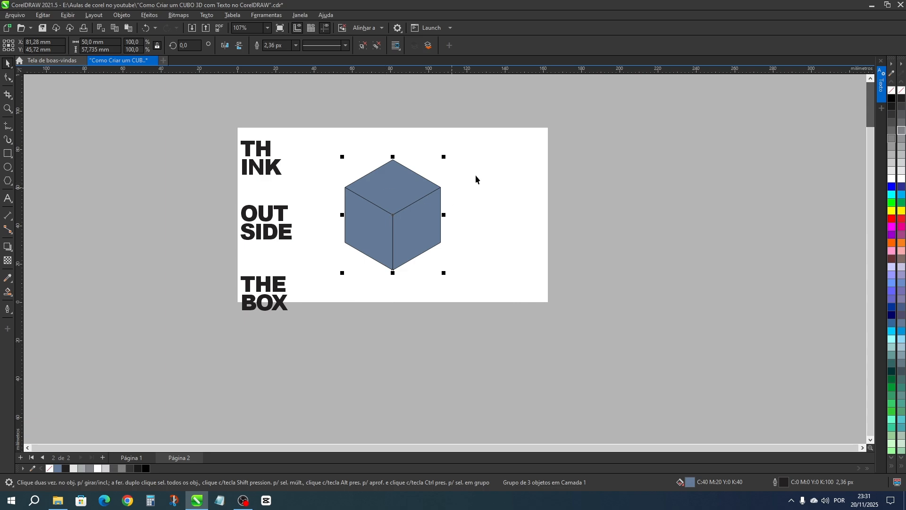
{"action": "left_click", "coordinate": [459, 165]}
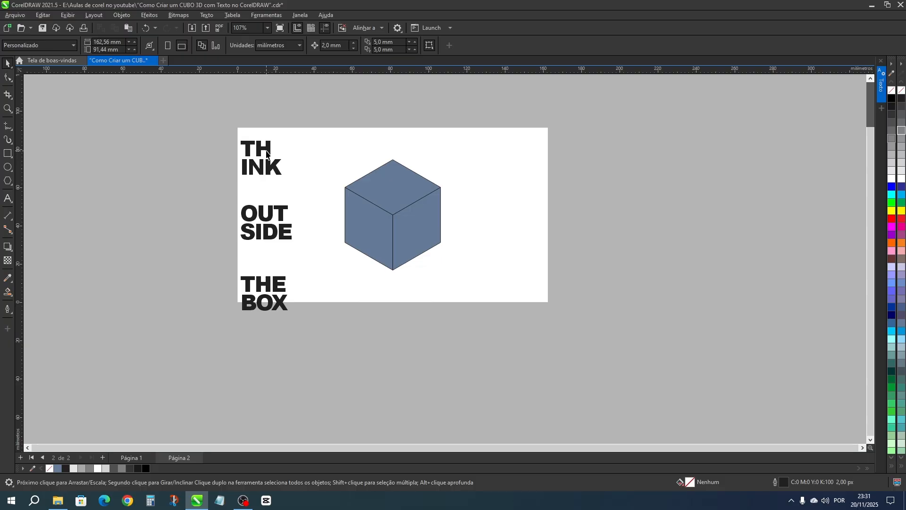
Draw a 30 mm square beside the TH / INK text and place copies of it beside OUT / SIDE and THE / BOX
{"action": "left_click", "coordinate": [7, 154]}
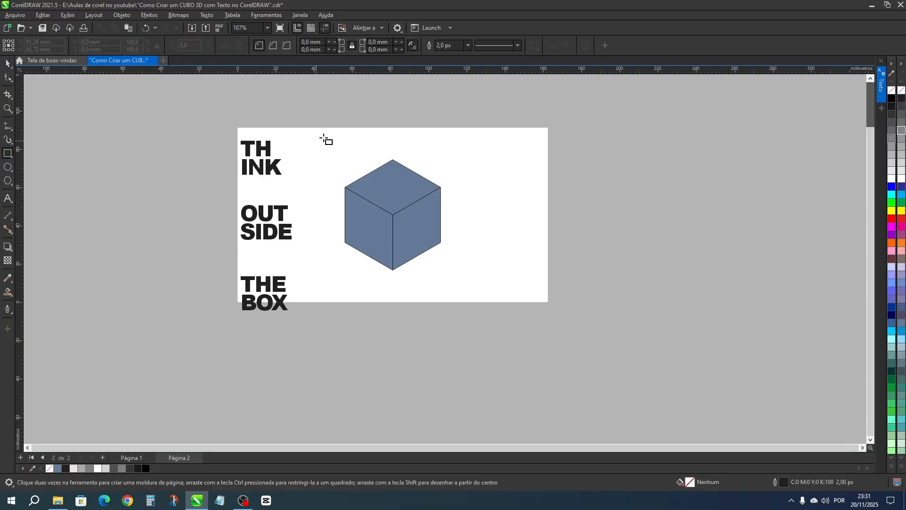
{"action": "left_click_drag", "start_coordinate": [302, 137], "coordinate": [323, 180]}
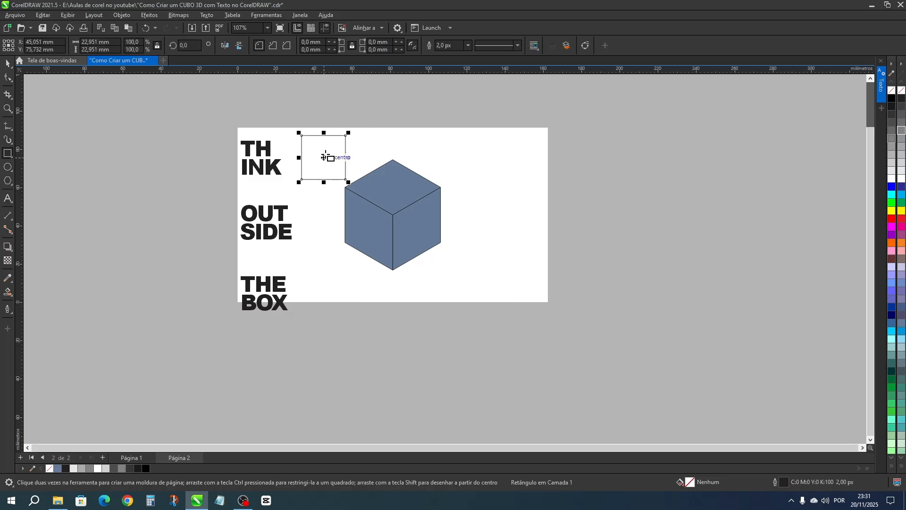
{"action": "left_click", "coordinate": [85, 41]}
{"action": "type", "text": "30"}
{"action": "key", "text": "Return"}
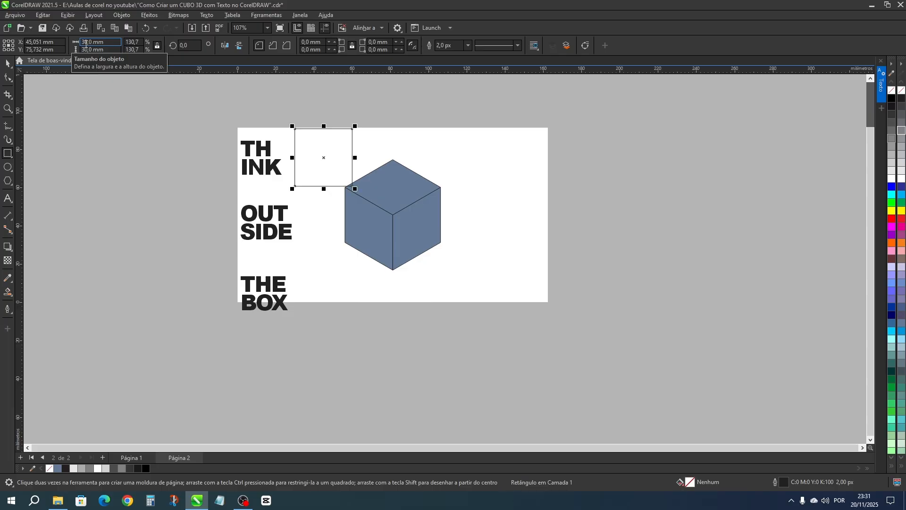
{"action": "left_click", "coordinate": [7, 63]}
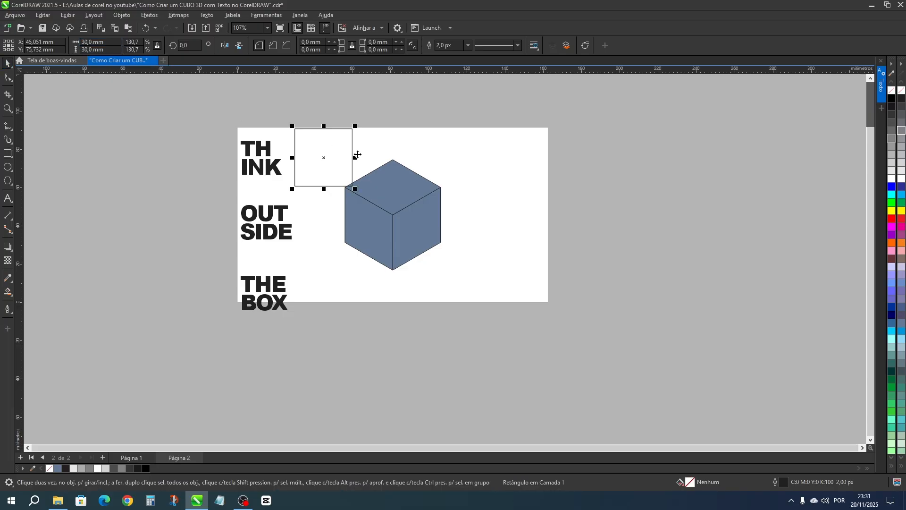
{"action": "left_click_drag", "start_coordinate": [324, 153], "coordinate": [325, 290]}
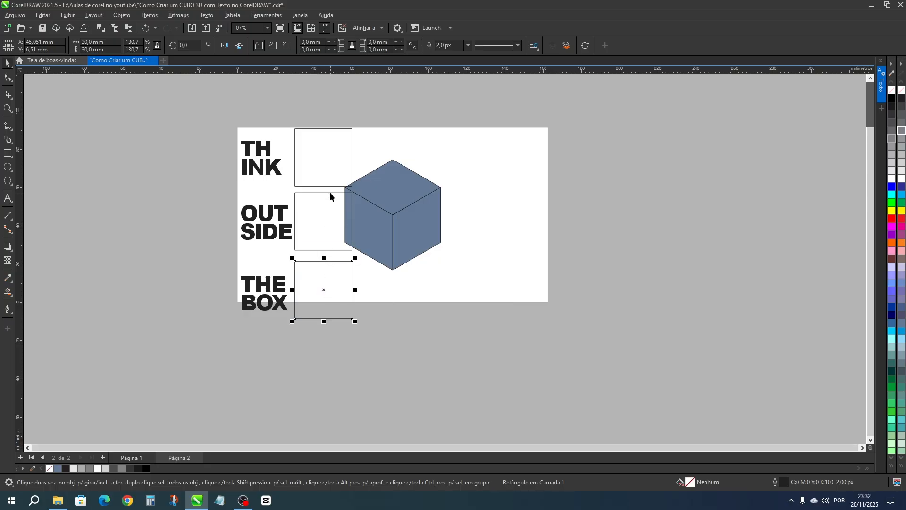
Centre the TH / INK text in the square beside it and group the two
{"action": "left_click", "coordinate": [261, 153]}
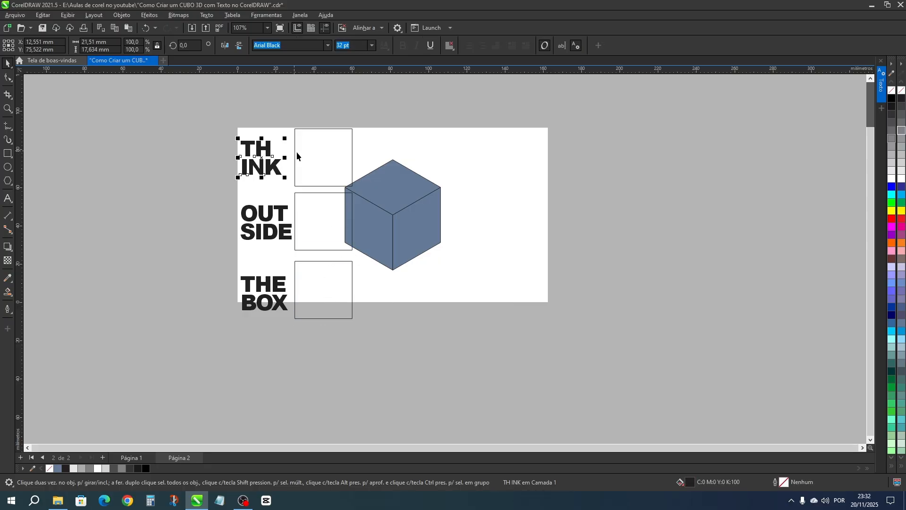
{"action": "left_click", "coordinate": [321, 163], "text": "shift"}
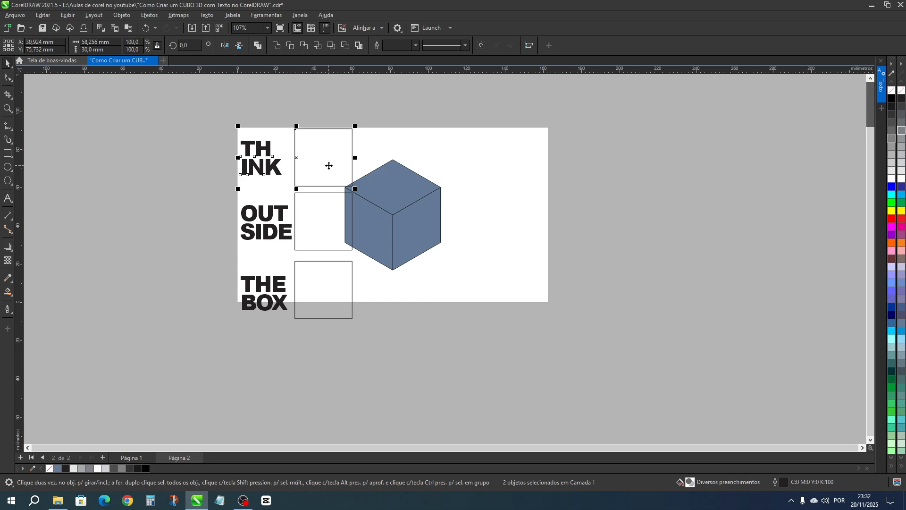
{"action": "key", "text": "c"}
{"action": "left_click", "coordinate": [285, 117]}
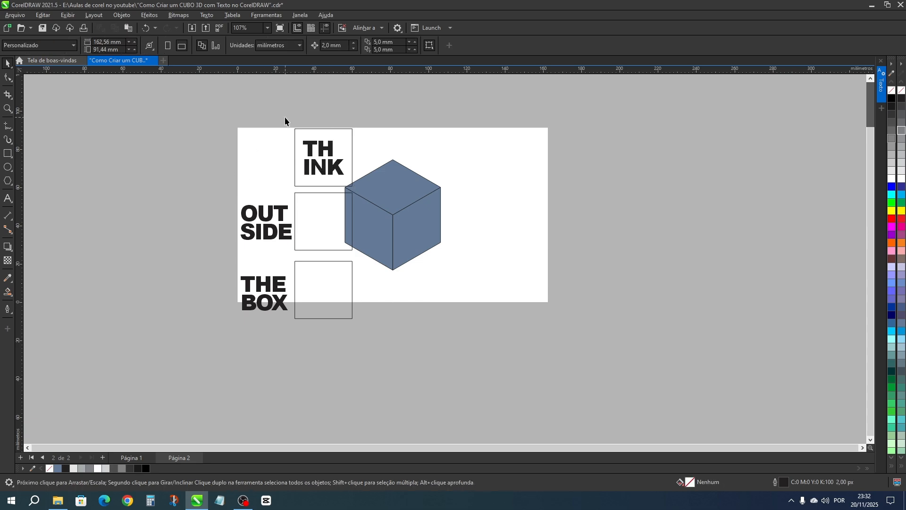
{"action": "left_click_drag", "start_coordinate": [348, 181], "coordinate": [368, 192]}
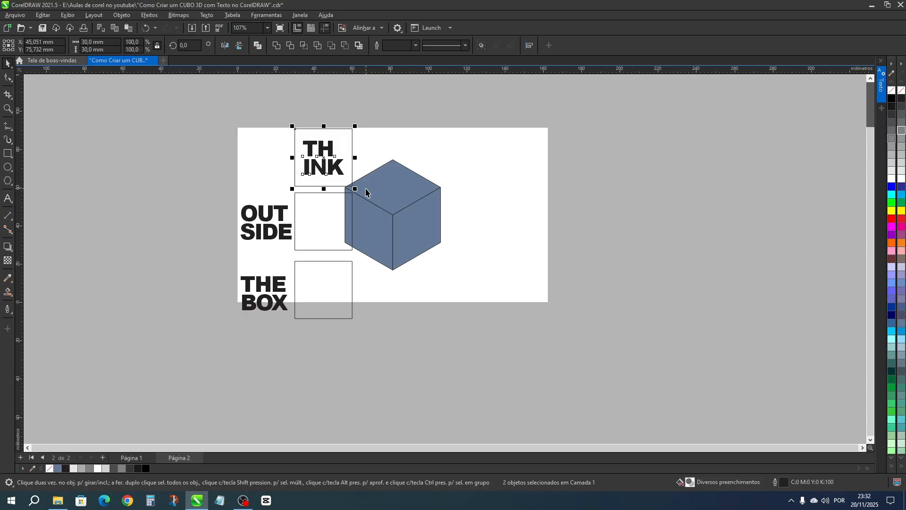
{"action": "key", "text": "ctrl+g"}
Centre the OUT / SIDE text horizontally and vertically in the square beside it and group the two
{"action": "left_click", "coordinate": [258, 217]}
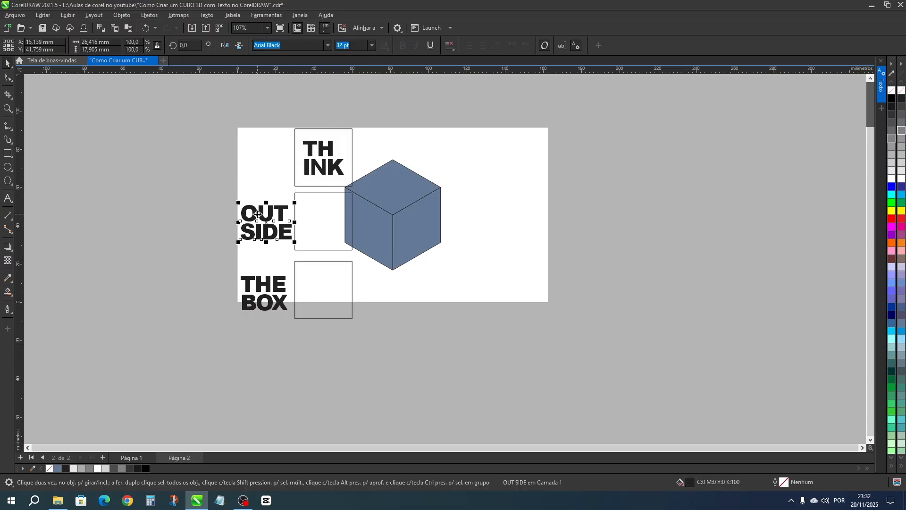
{"action": "left_click", "coordinate": [320, 229], "text": "shift"}
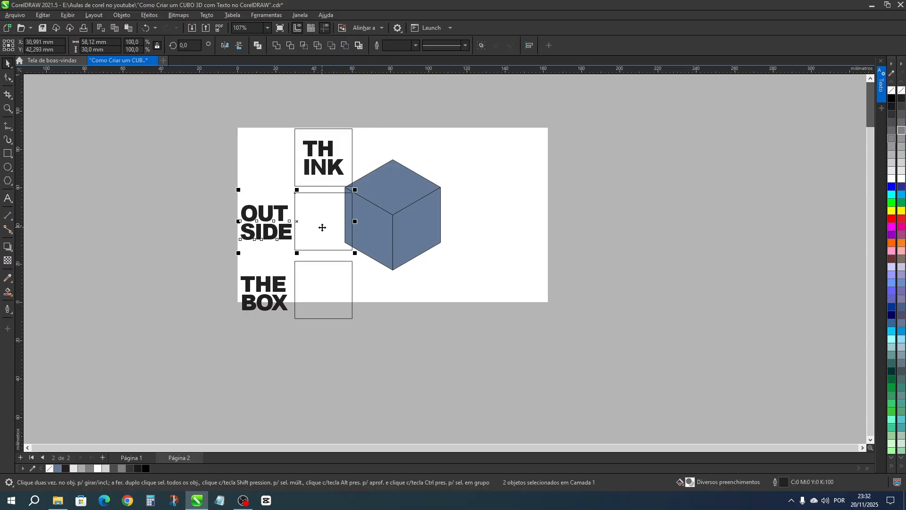
{"action": "key", "text": "c"}
{"action": "key", "text": "e"}
{"action": "left_click", "coordinate": [257, 192]}
{"action": "left_click_drag", "start_coordinate": [263, 187], "coordinate": [364, 254]}
{"action": "key", "text": "ctrl+g"}
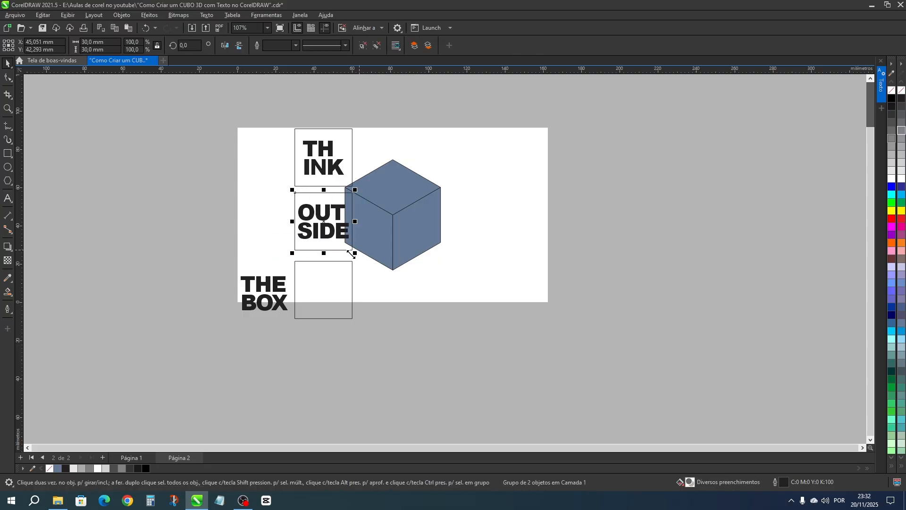
Centre the THE / BOX text horizontally and vertically in the square beside it and group the two
{"action": "left_click", "coordinate": [270, 289]}
{"action": "left_click", "coordinate": [312, 287], "text": "shift"}
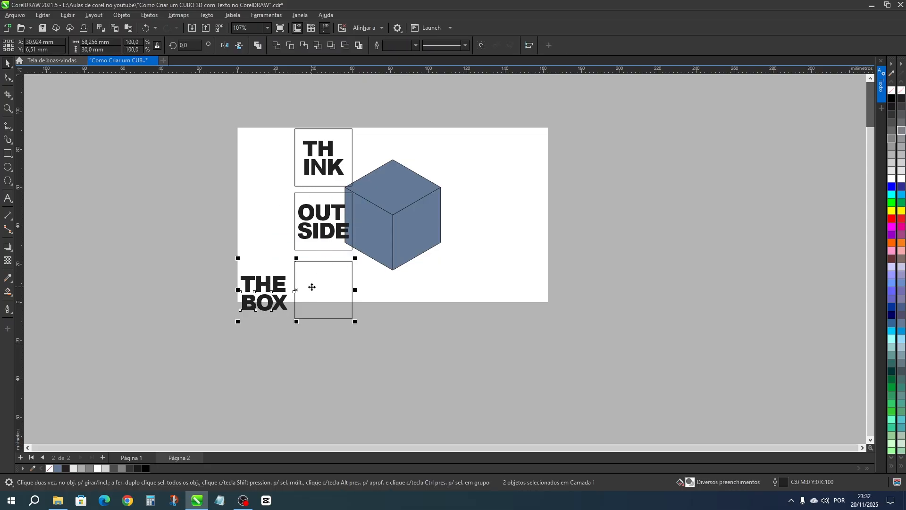
{"action": "key", "text": "c"}
{"action": "key", "text": "e"}
{"action": "key", "text": "ctrl+g"}
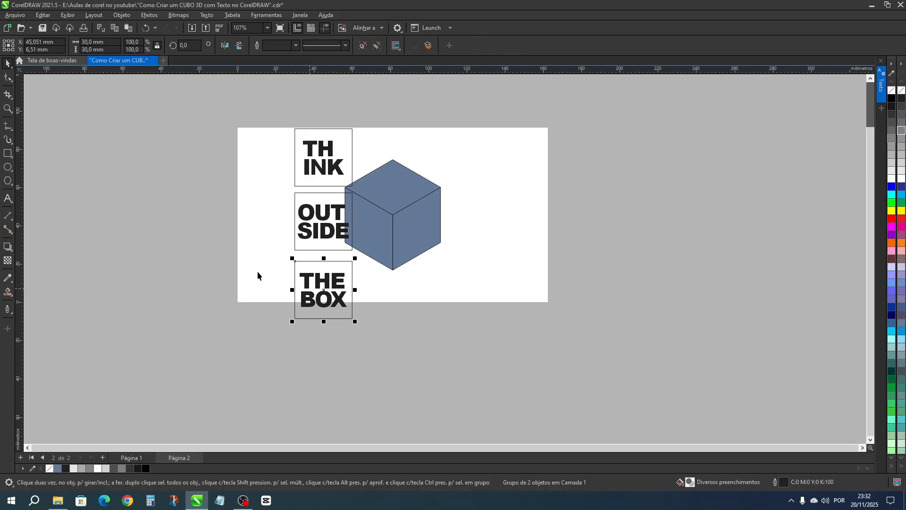
Move the three text-and-square groups together to the left so they no longer overlap the cube
{"action": "left_click", "coordinate": [258, 275]}
{"action": "left_click_drag", "start_coordinate": [369, 339], "coordinate": [368, 338]}
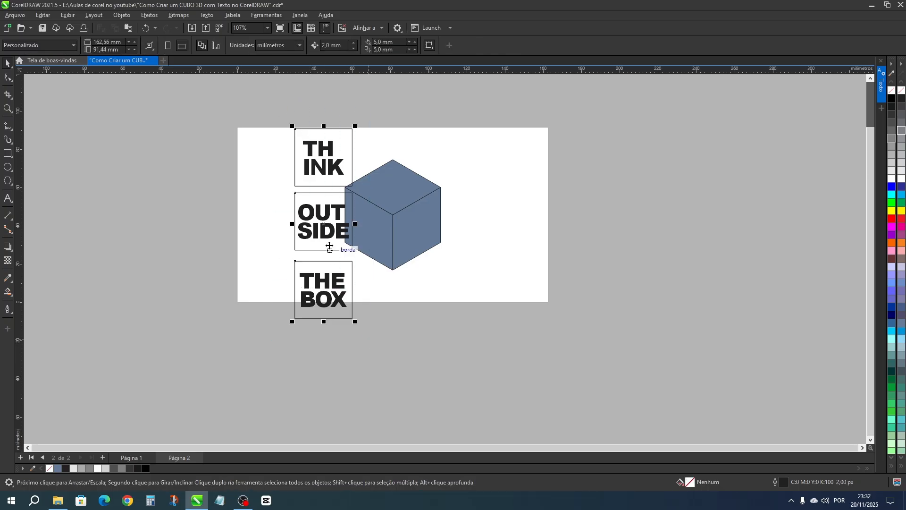
{"action": "left_click_drag", "start_coordinate": [329, 246], "coordinate": [301, 246]}
{"action": "scroll", "coordinate": [414, 198], "scroll_direction": "up", "scroll_amount": 2}
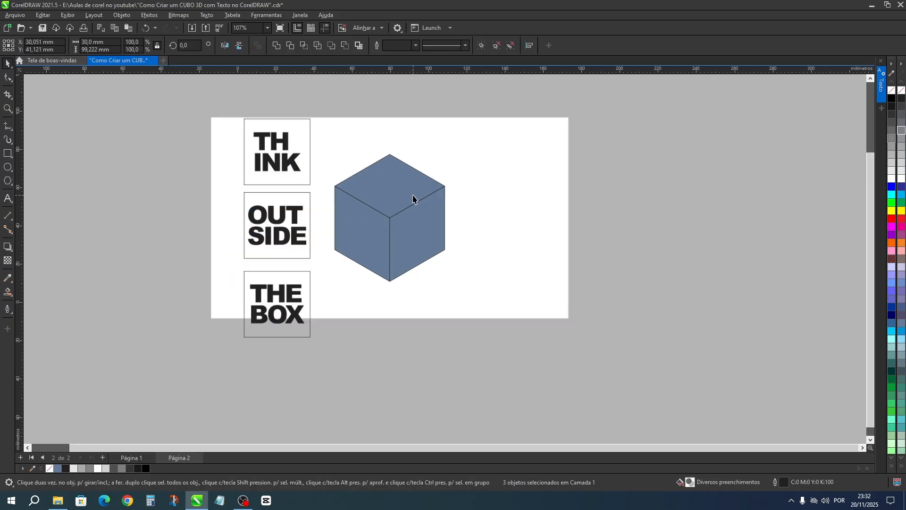
{"action": "left_click", "coordinate": [191, 128]}
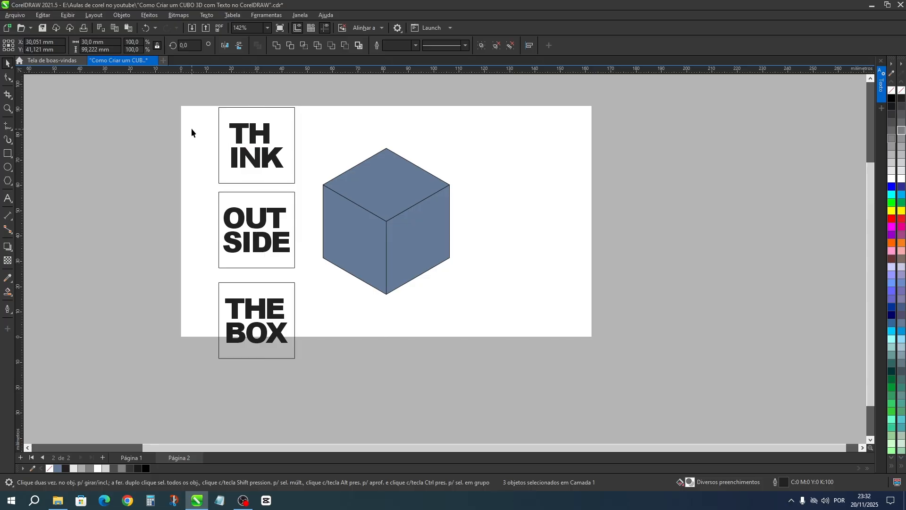
Rotate the TH / INK group 90° counterclockwise so its text reads upward
{"action": "left_click", "coordinate": [240, 135]}
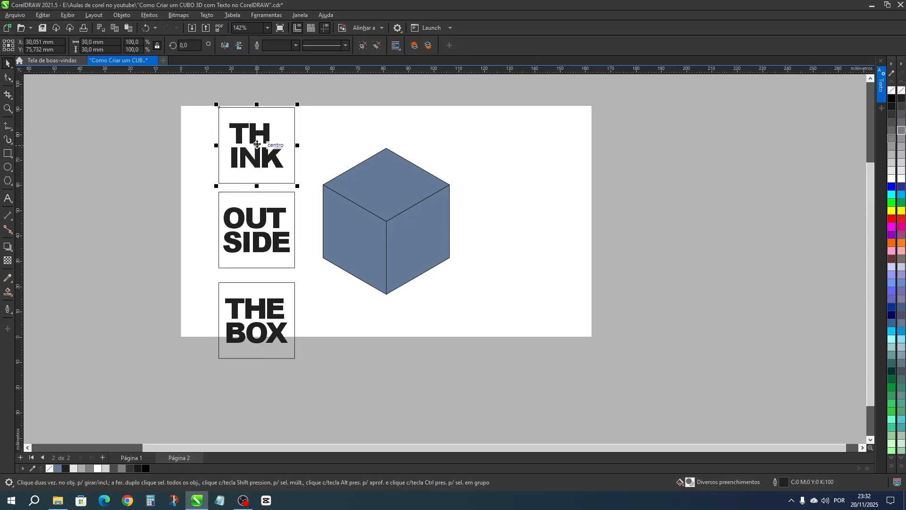
{"action": "left_click", "coordinate": [257, 144]}
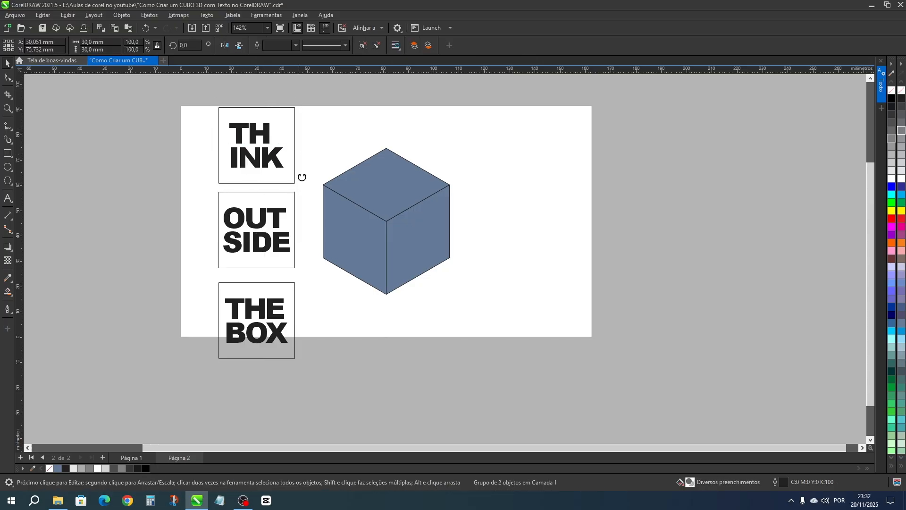
{"action": "left_click_drag", "start_coordinate": [299, 185], "coordinate": [284, 122]}
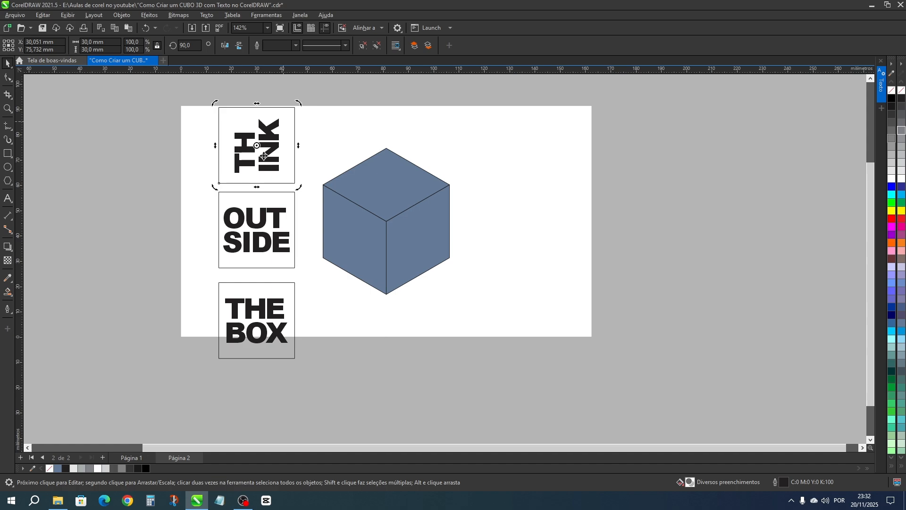
{"action": "left_click", "coordinate": [125, 144]}
Place the TH / INK group near the cube's left face, OUT / SIDE over the top face and THE / BOX near the right face
{"action": "left_click", "coordinate": [260, 154]}
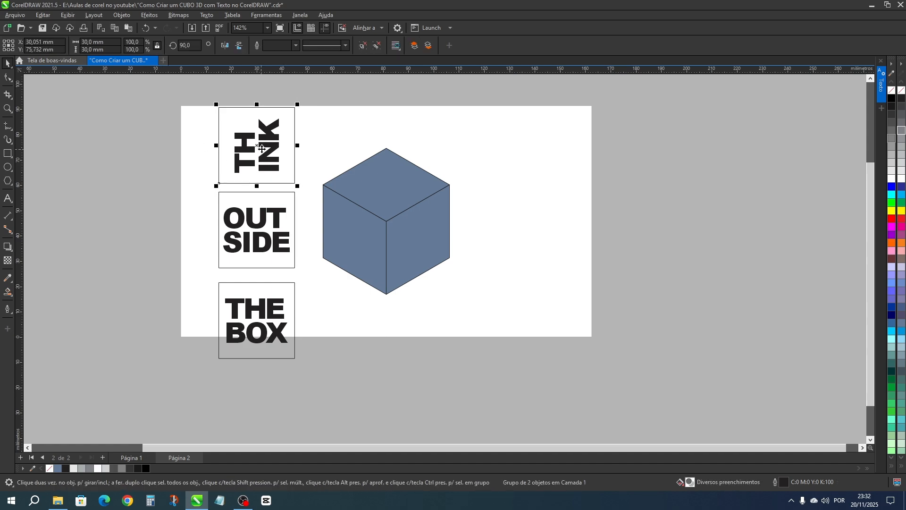
{"action": "left_click_drag", "start_coordinate": [260, 154], "coordinate": [346, 242]}
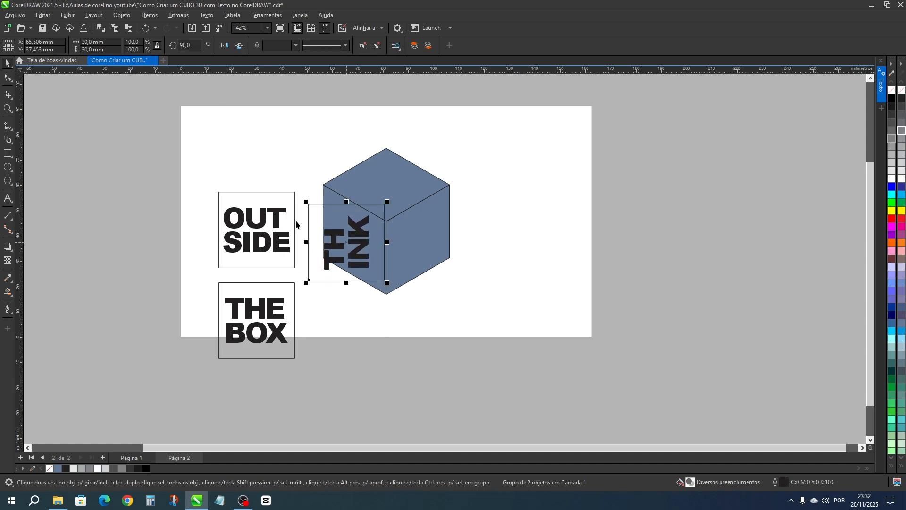
{"action": "left_click", "coordinate": [259, 227]}
{"action": "left_click_drag", "start_coordinate": [260, 227], "coordinate": [380, 175]}
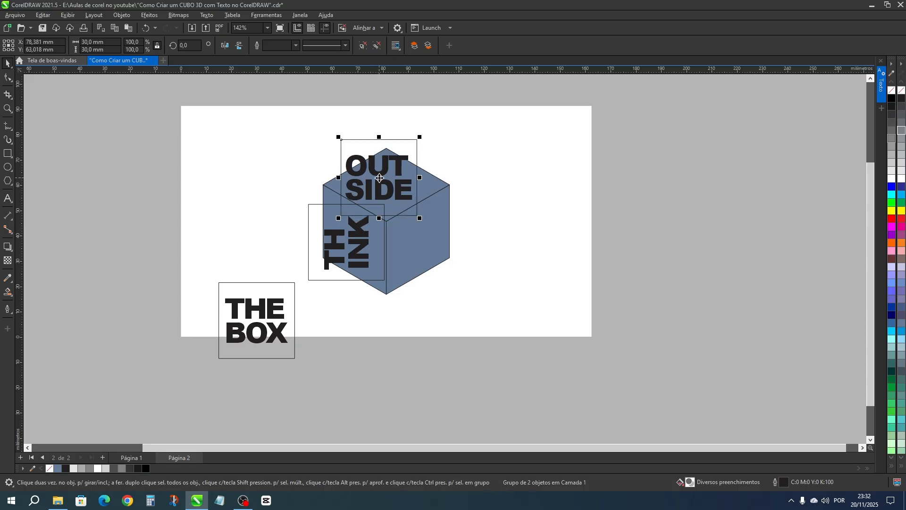
{"action": "left_click", "coordinate": [269, 316]}
{"action": "left_click_drag", "start_coordinate": [269, 315], "coordinate": [459, 253]}
{"action": "left_click", "coordinate": [336, 250]}
{"action": "left_click_drag", "start_coordinate": [335, 251], "coordinate": [330, 269]}
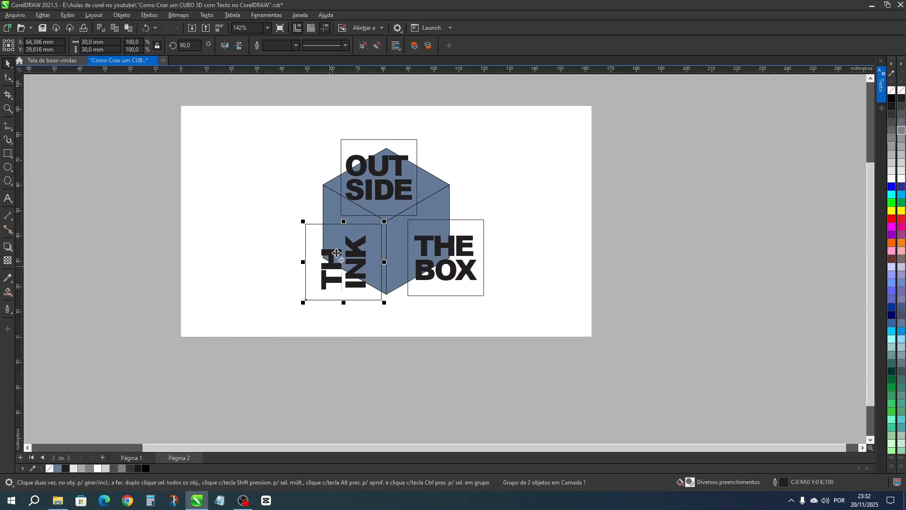
{"action": "left_click", "coordinate": [383, 195]}
{"action": "left_click_drag", "start_coordinate": [387, 179], "coordinate": [397, 169]}
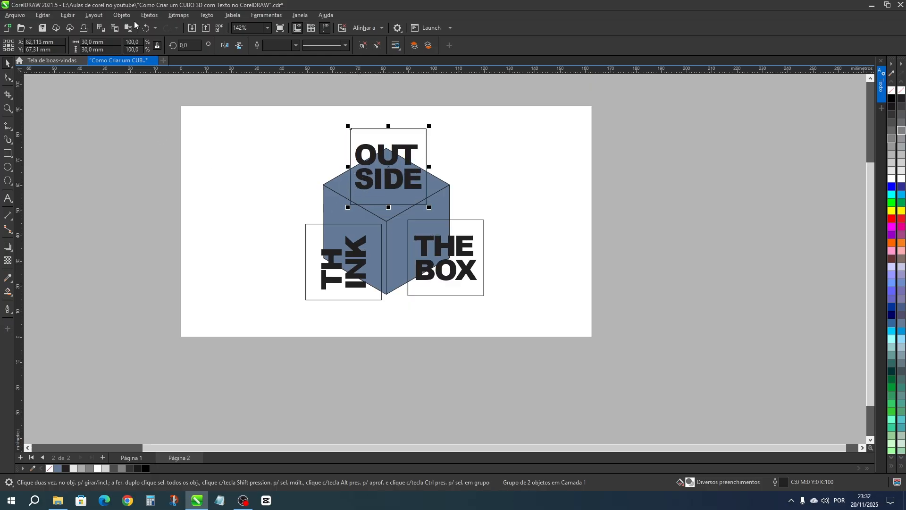
Add a perspective to the TH / INK group and snap its four corners to the corners of the cube's left face
{"action": "left_click", "coordinate": [316, 243]}
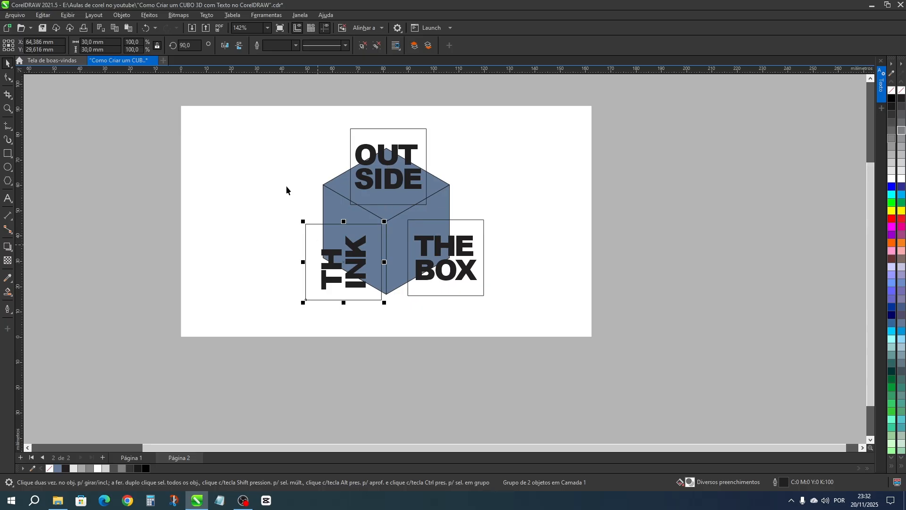
{"action": "left_click", "coordinate": [122, 15]}
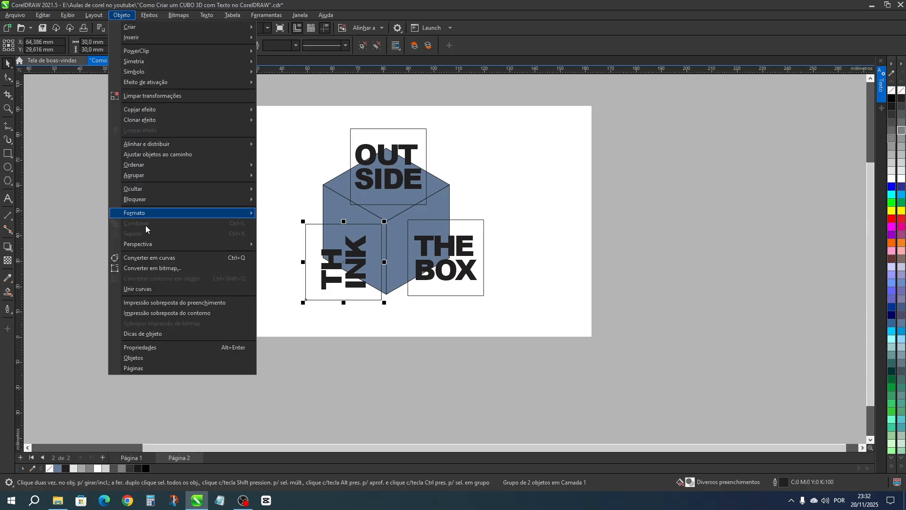
{"action": "mouse_move", "coordinate": [184, 244]}
{"action": "left_click", "coordinate": [283, 244]}
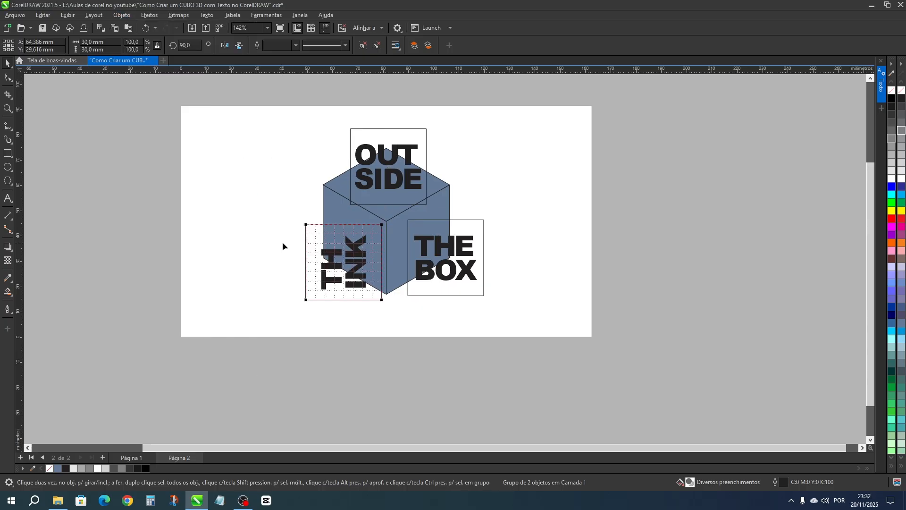
{"action": "left_click_drag", "start_coordinate": [306, 224], "coordinate": [324, 185]}
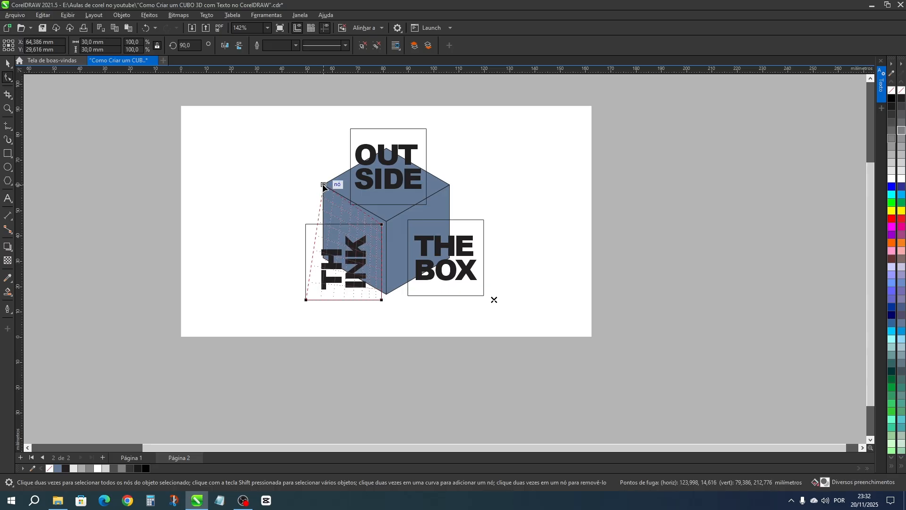
{"action": "left_click_drag", "start_coordinate": [382, 226], "coordinate": [387, 221]}
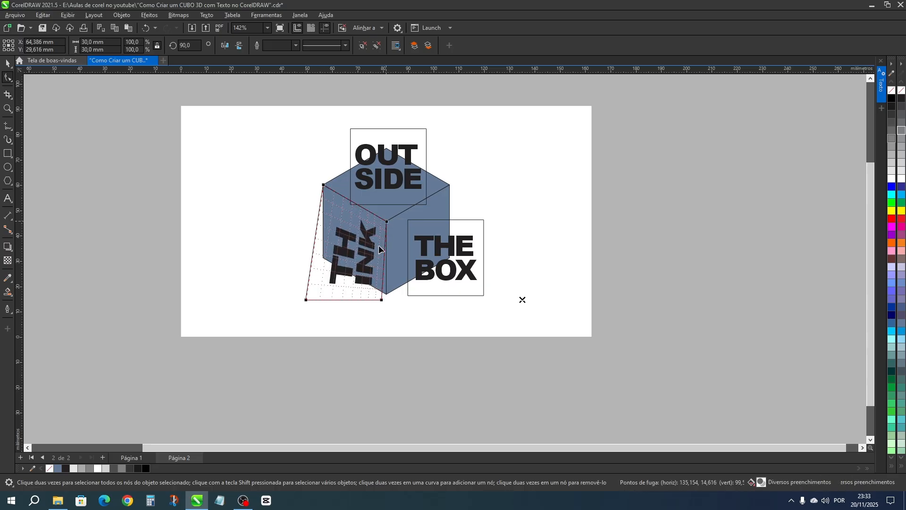
{"action": "left_click_drag", "start_coordinate": [383, 301], "coordinate": [387, 294]}
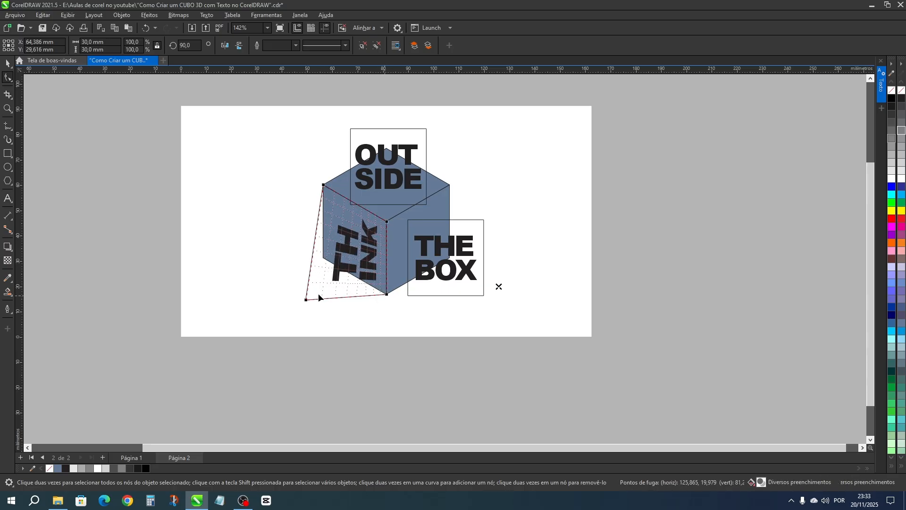
{"action": "left_click_drag", "start_coordinate": [306, 300], "coordinate": [323, 258]}
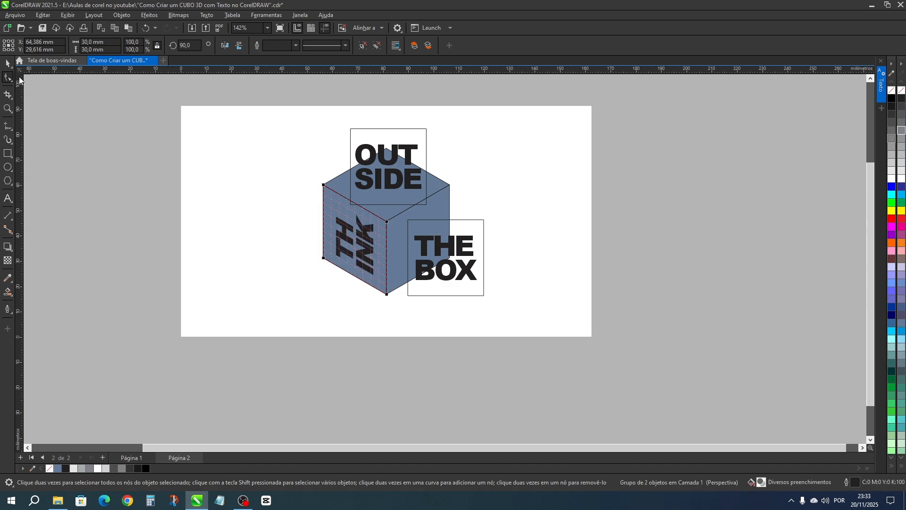
{"action": "left_click", "coordinate": [7, 63]}
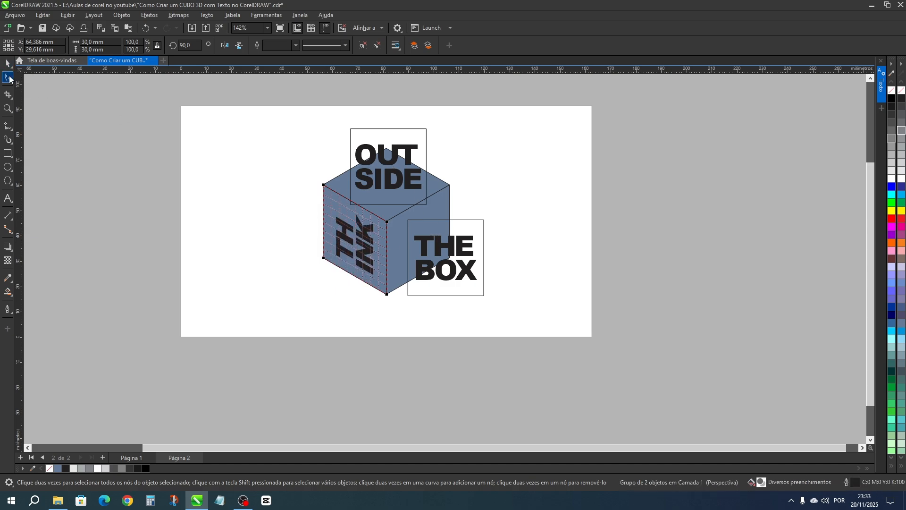
Add a perspective to the OUT / SIDE group and fit its four corners to the cube's top face, reading along the upper-left edge
{"action": "left_click", "coordinate": [357, 145]}
{"action": "left_click", "coordinate": [123, 16]}
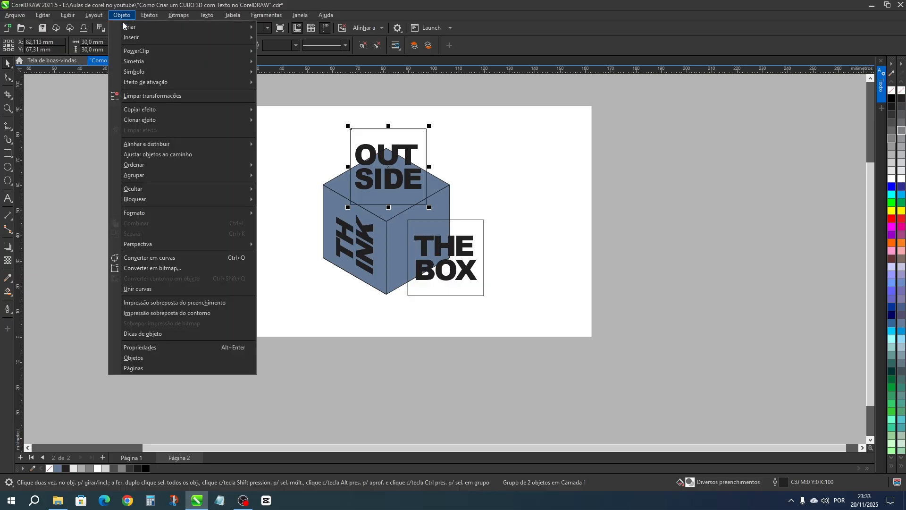
{"action": "mouse_move", "coordinate": [147, 245]}
{"action": "left_click", "coordinate": [275, 245]}
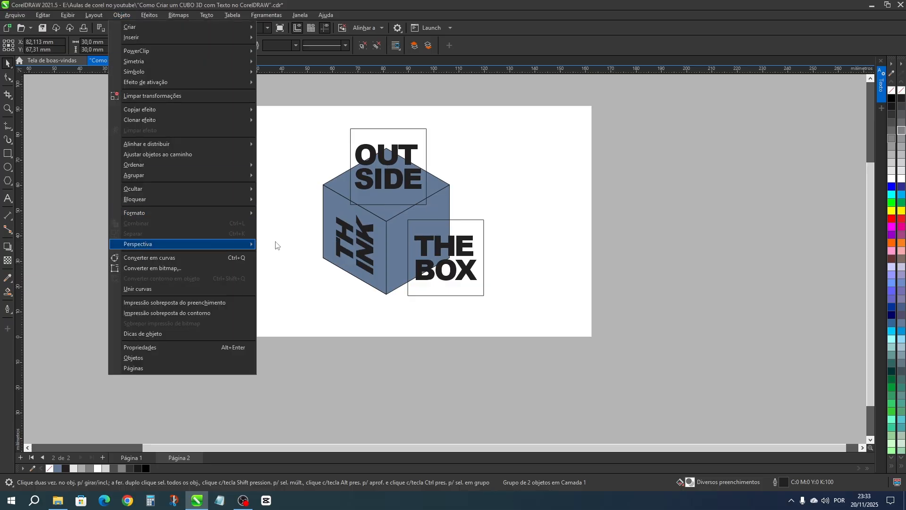
{"action": "left_click_drag", "start_coordinate": [352, 129], "coordinate": [387, 221]}
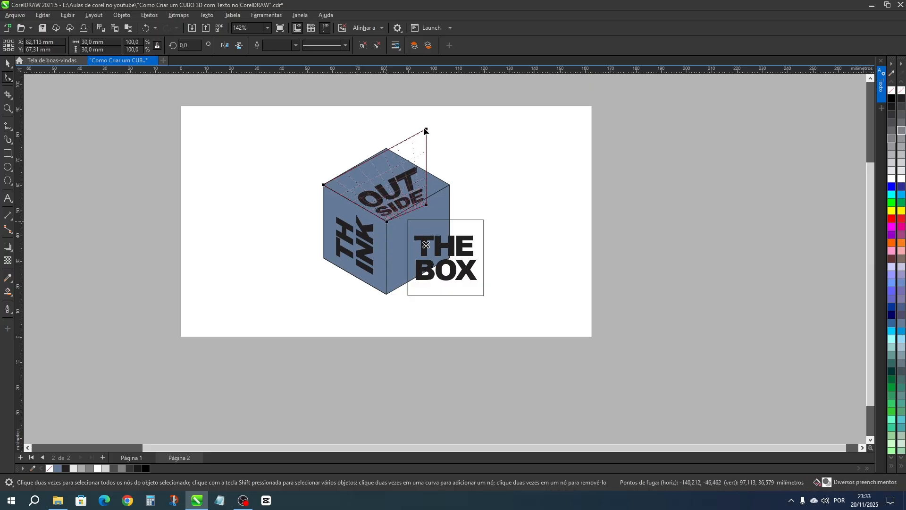
{"action": "left_click_drag", "start_coordinate": [427, 131], "coordinate": [388, 150]}
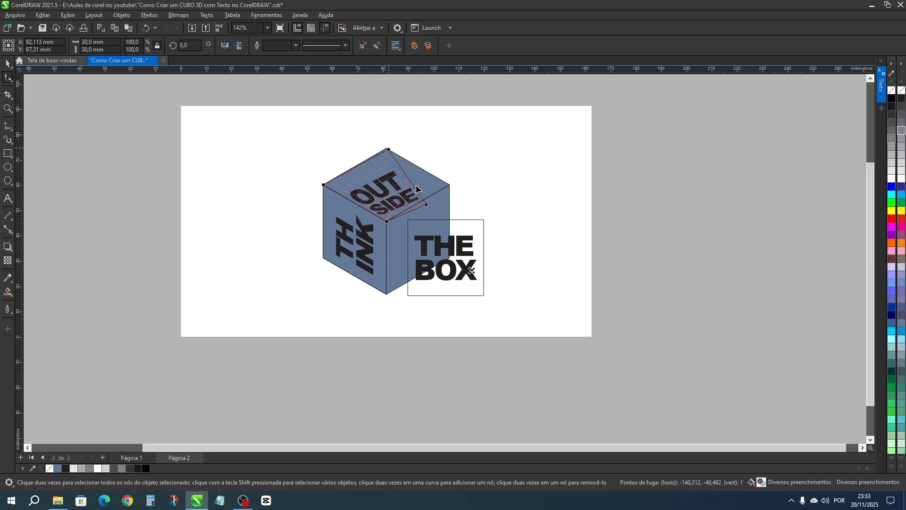
{"action": "left_click_drag", "start_coordinate": [426, 204], "coordinate": [450, 185]}
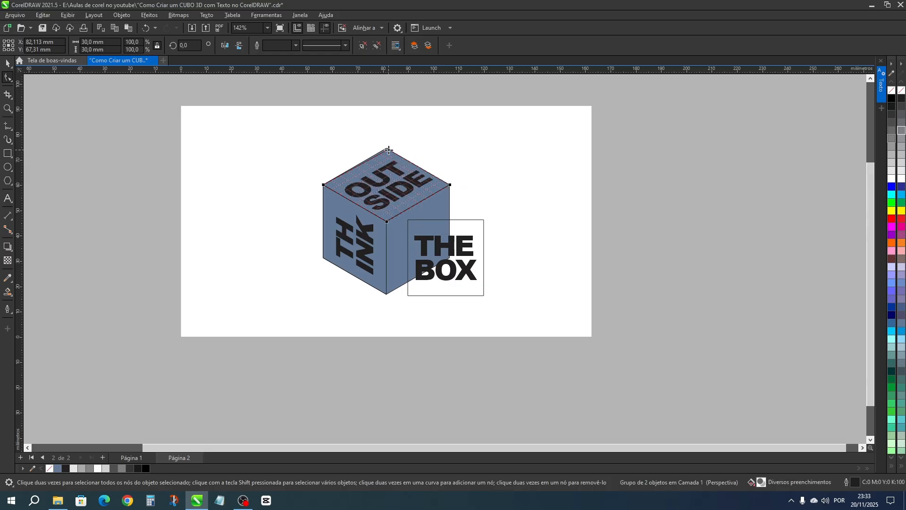
{"action": "left_click_drag", "start_coordinate": [388, 150], "coordinate": [386, 148]}
{"action": "left_click", "coordinate": [7, 63]}
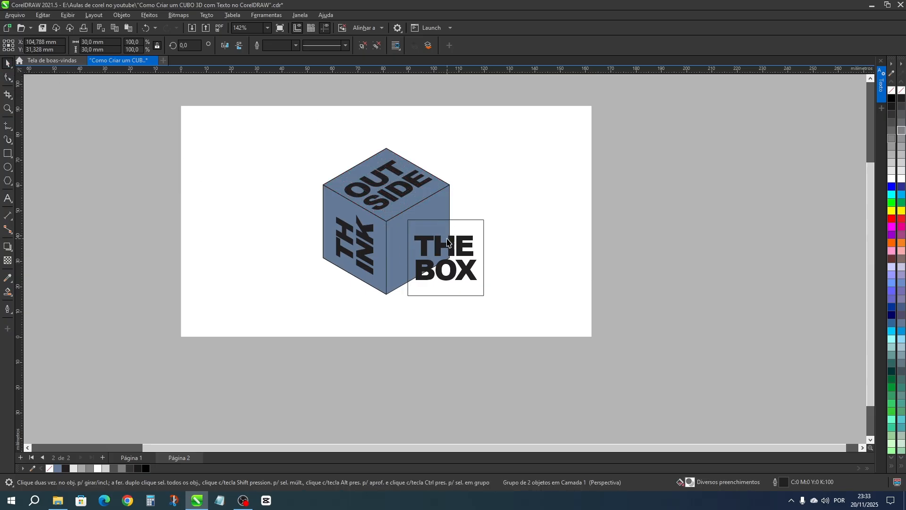
Add a perspective to the THE / BOX group and snap its four corners to the corners of the cube's right face
{"action": "left_click", "coordinate": [446, 241]}
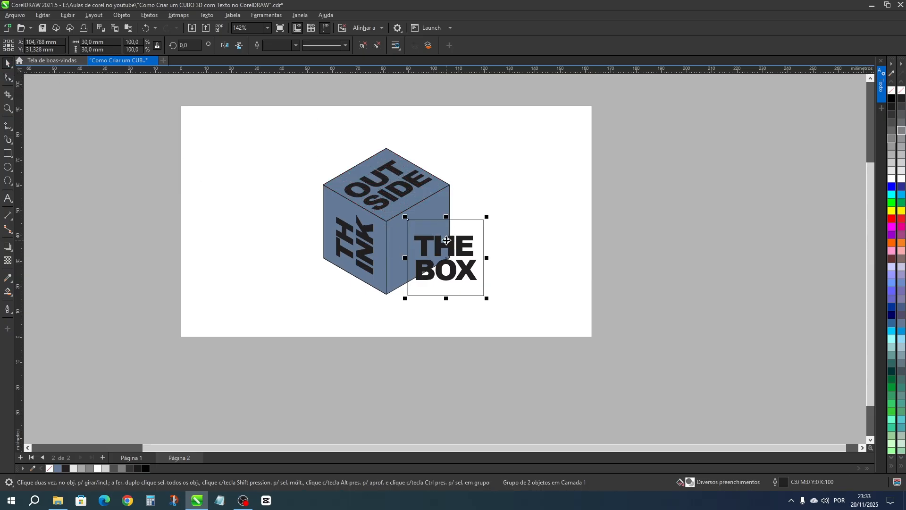
{"action": "left_click", "coordinate": [122, 15]}
{"action": "mouse_move", "coordinate": [165, 243]}
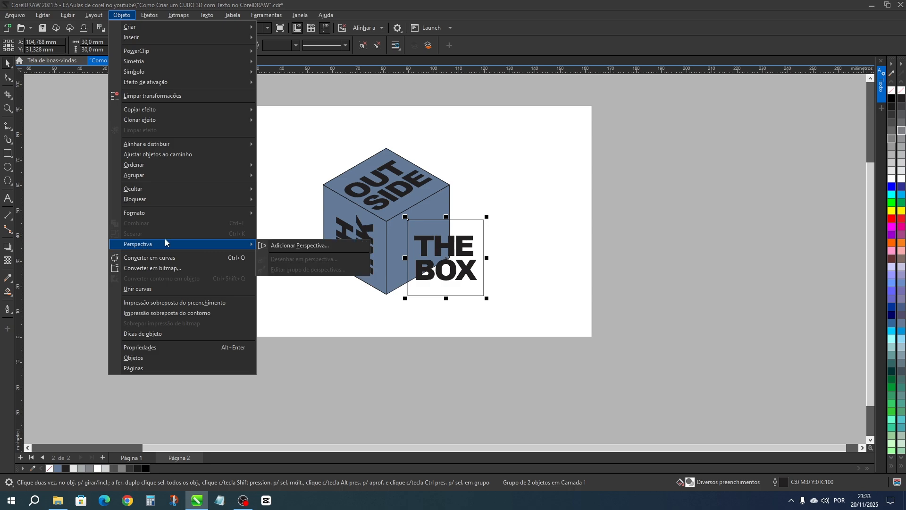
{"action": "left_click", "coordinate": [300, 245]}
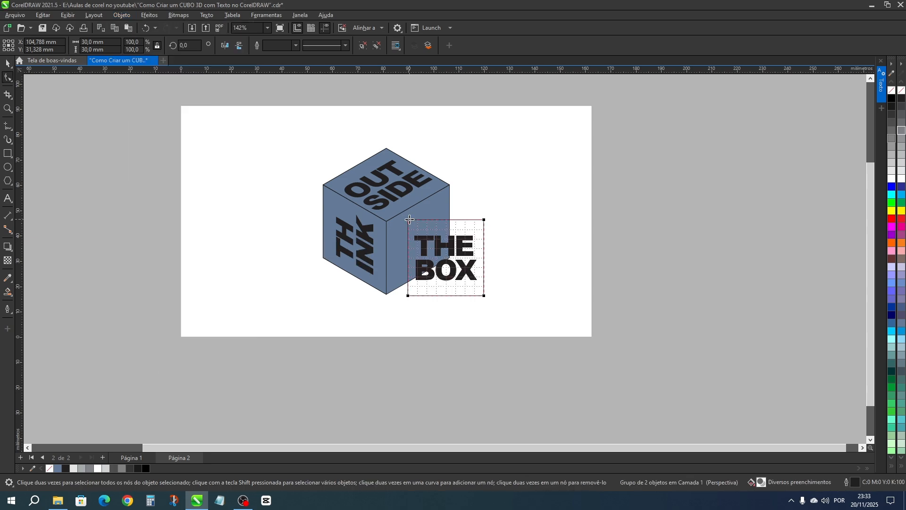
{"action": "left_click_drag", "start_coordinate": [409, 220], "coordinate": [387, 221]}
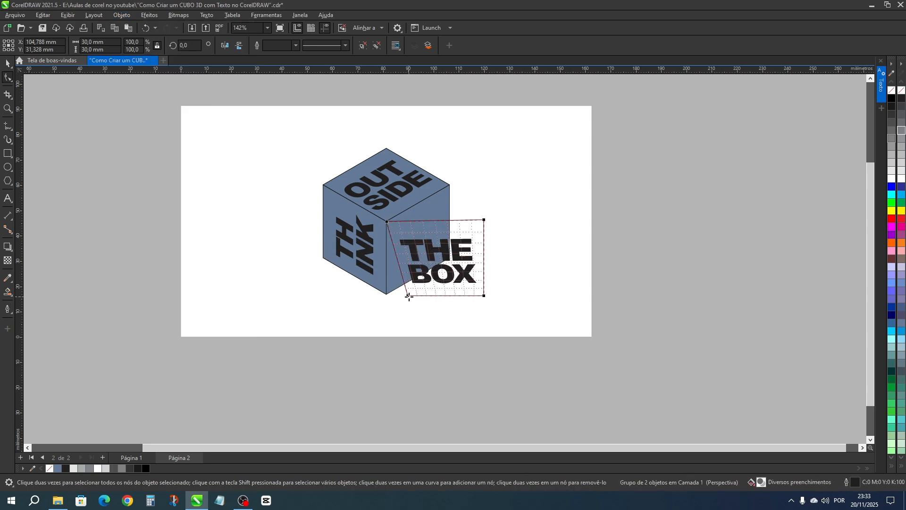
{"action": "left_click_drag", "start_coordinate": [408, 296], "coordinate": [387, 294]}
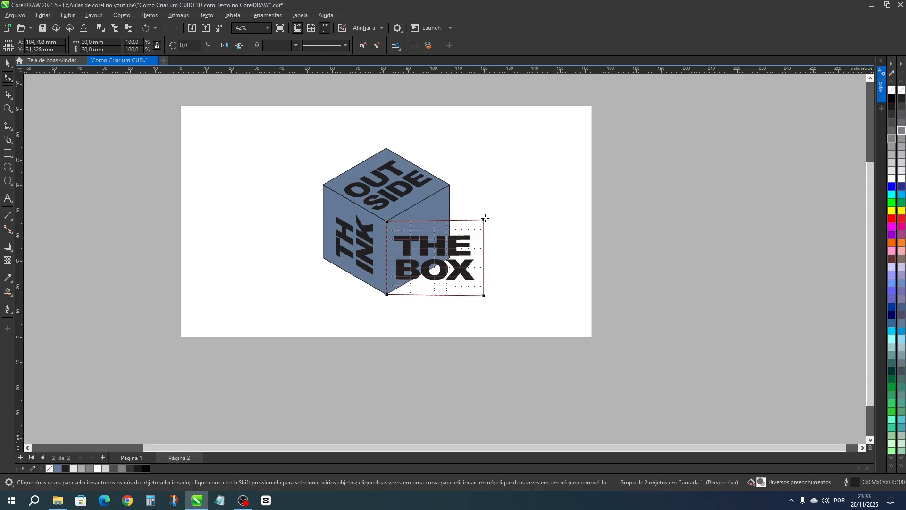
{"action": "left_click_drag", "start_coordinate": [484, 220], "coordinate": [450, 185]}
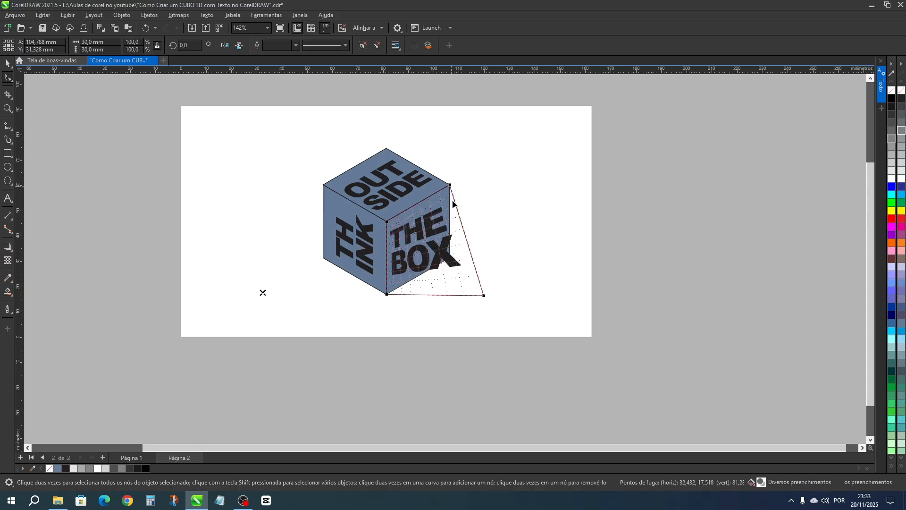
{"action": "left_click_drag", "start_coordinate": [484, 295], "coordinate": [449, 260]}
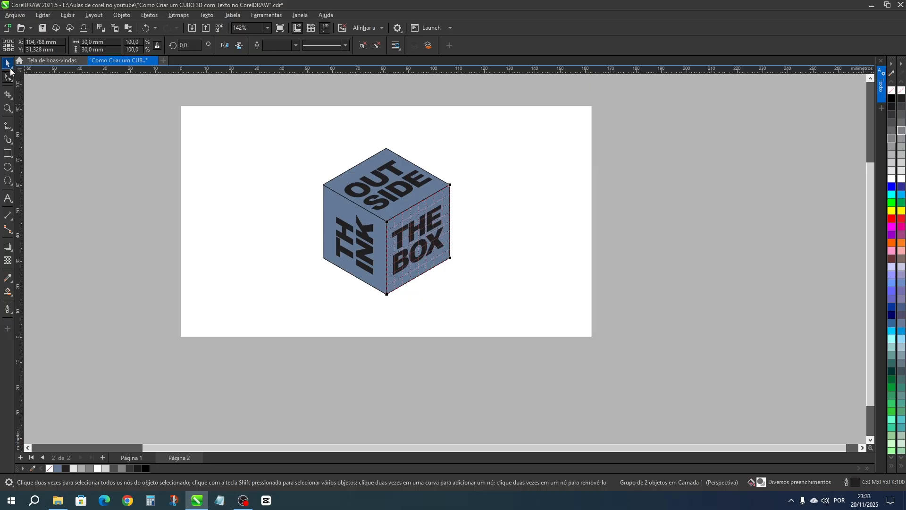
{"action": "left_click", "coordinate": [6, 64]}
{"action": "left_click", "coordinate": [341, 179]}
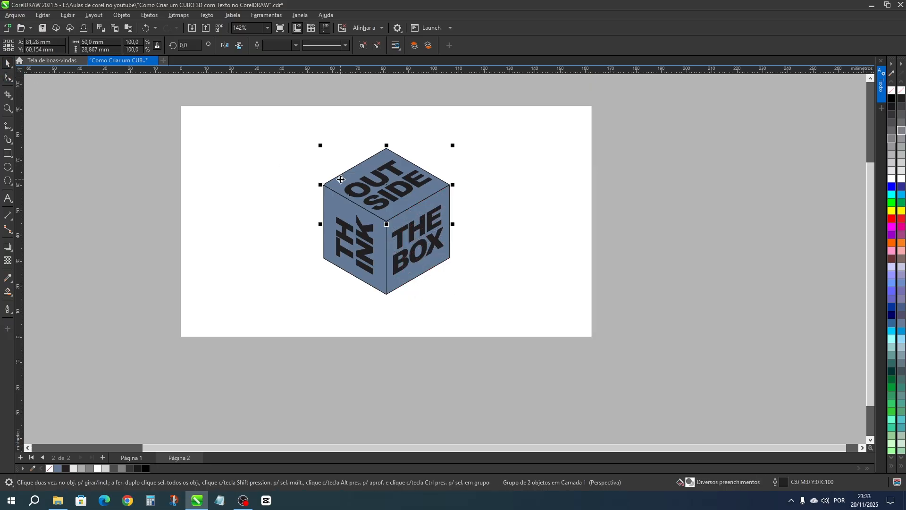
Ungroup the three text groups on the cube's faces
{"action": "left_click", "coordinate": [336, 212], "text": "shift"}
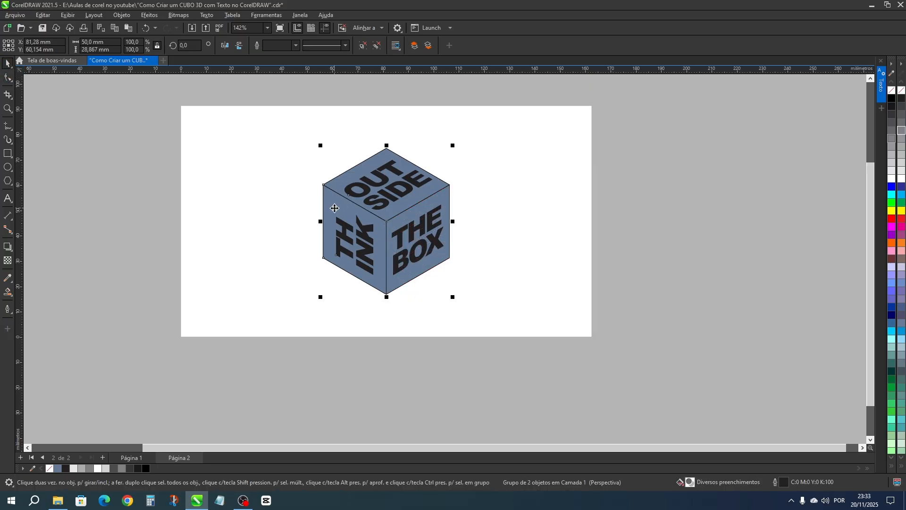
{"action": "left_click", "coordinate": [407, 220], "text": "shift"}
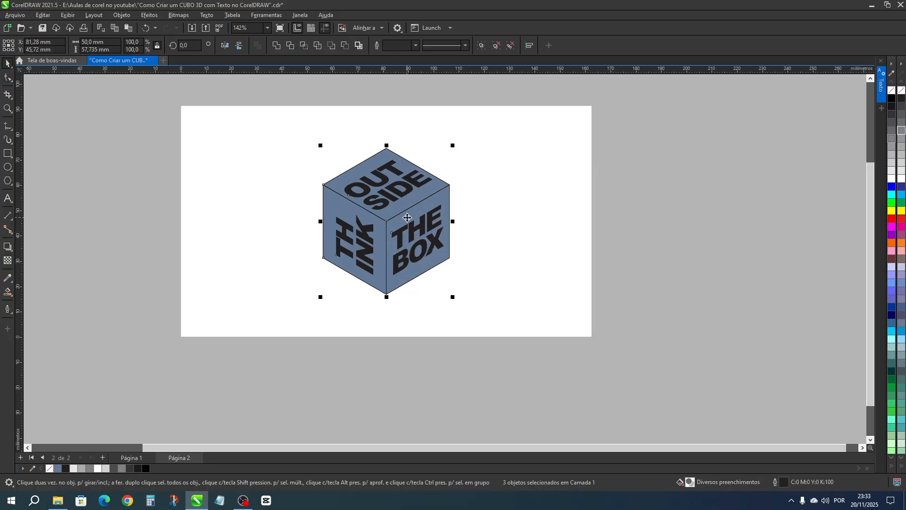
{"action": "left_click", "coordinate": [511, 47]}
{"action": "left_click", "coordinate": [343, 138]}
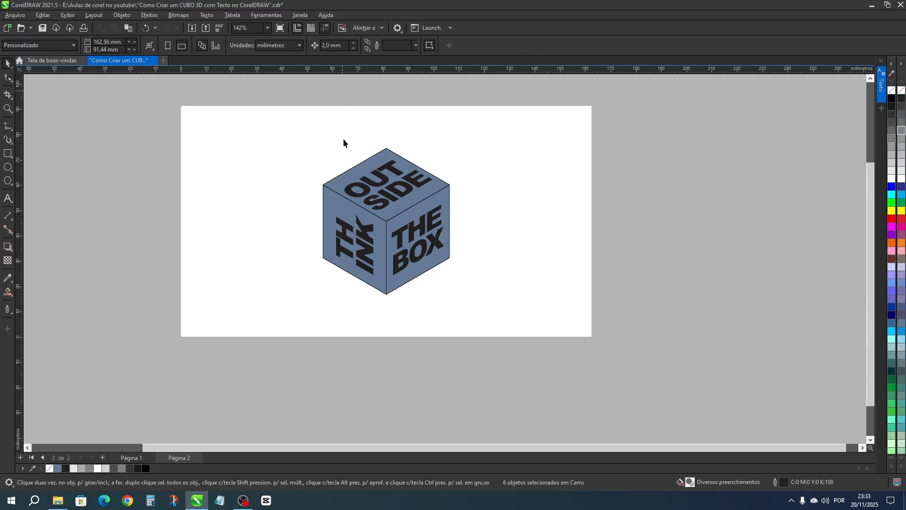
Delete the outline-free square frames that surrounded the OUT SIDE, TH INK and THE BOX texts, keeping the texts
{"action": "left_click", "coordinate": [359, 171]}
{"action": "key", "text": "Delete"}
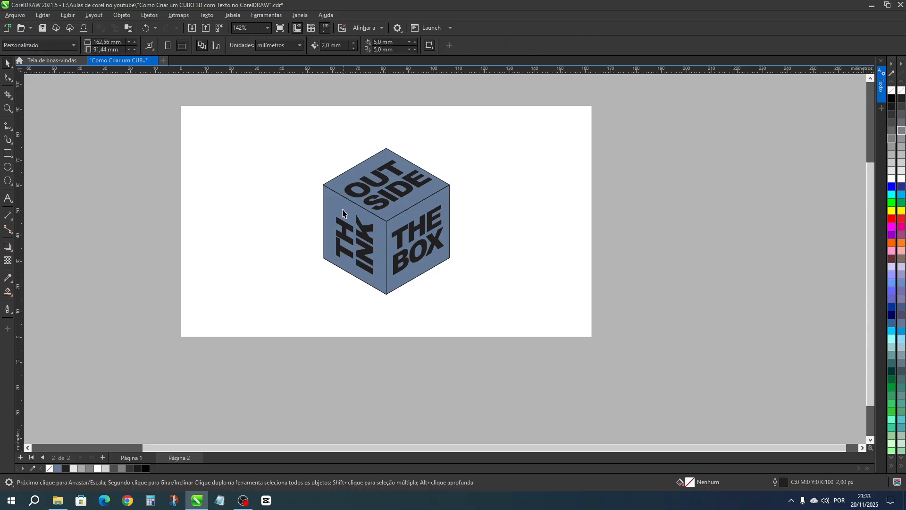
{"action": "left_click", "coordinate": [333, 200]}
{"action": "key", "text": "Delete"}
{"action": "left_click", "coordinate": [405, 214]}
{"action": "key", "text": "Delete"}
Set the nudge distance to 2 mm and place a duplicate of the OUT SIDE text 2 mm above the original
{"action": "left_click", "coordinate": [331, 45]}
{"action": "key", "text": "BackSpace"}
{"action": "key", "text": "BackSpace"}
{"action": "key", "text": "BackSpace"}
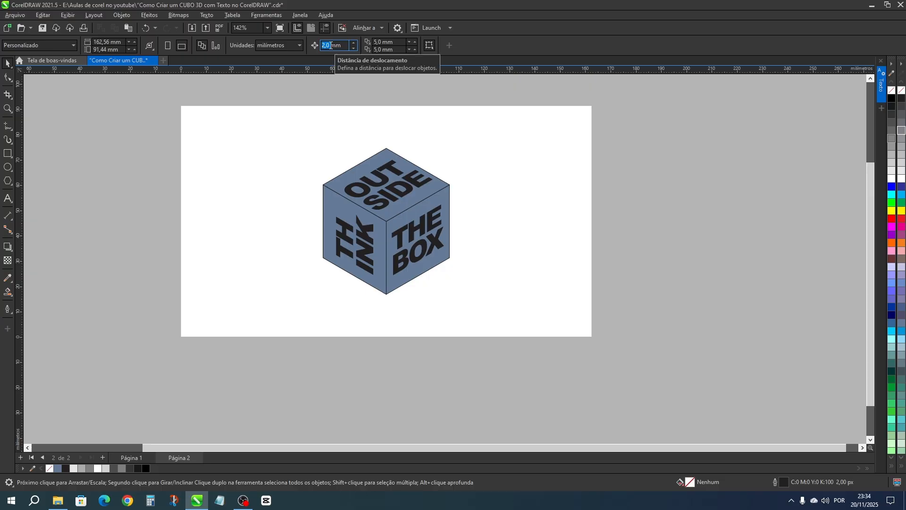
{"action": "left_click", "coordinate": [383, 179]}
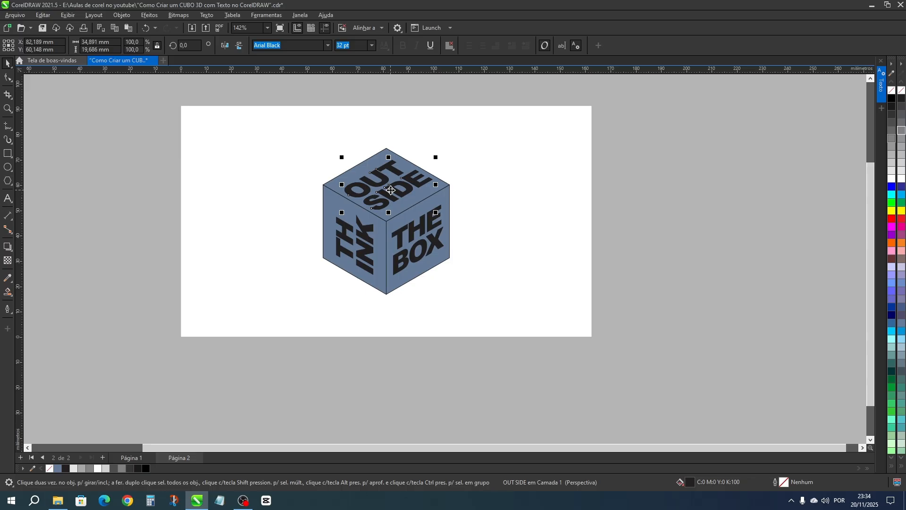
{"action": "key", "text": "Up"}
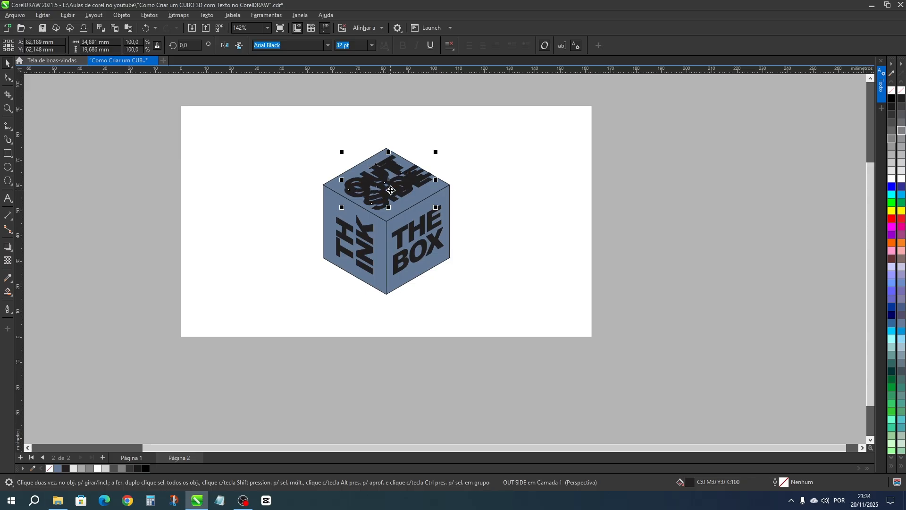
Rotate the whole cube with its texts 120 degrees counterclockwise so THE BOX lies on the top face
{"action": "left_click_drag", "start_coordinate": [487, 124], "coordinate": [291, 317]}
{"action": "left_click", "coordinate": [387, 222]}
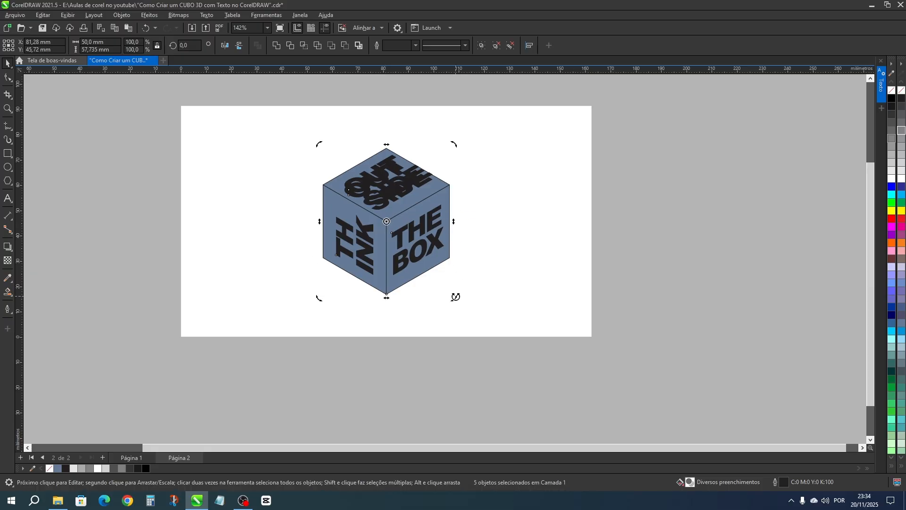
{"action": "left_click_drag", "start_coordinate": [456, 296], "coordinate": [404, 181]}
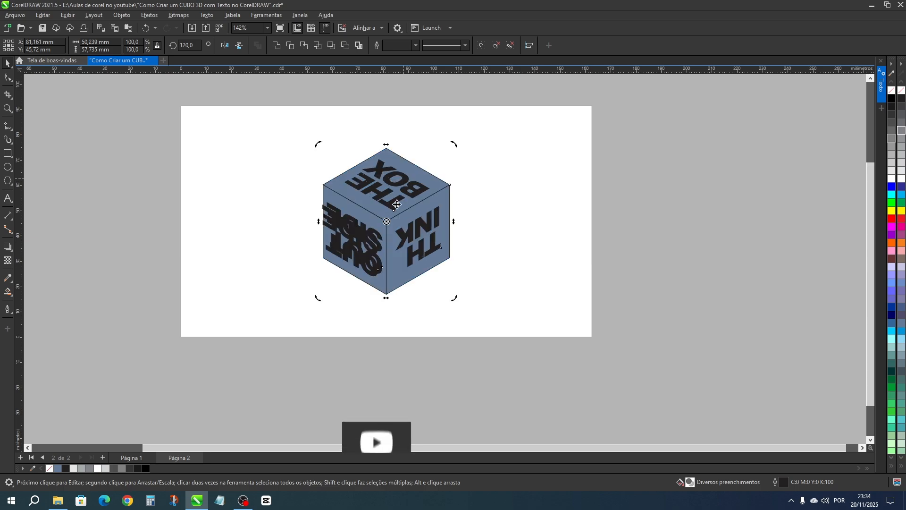
{"action": "left_click", "coordinate": [477, 166]}
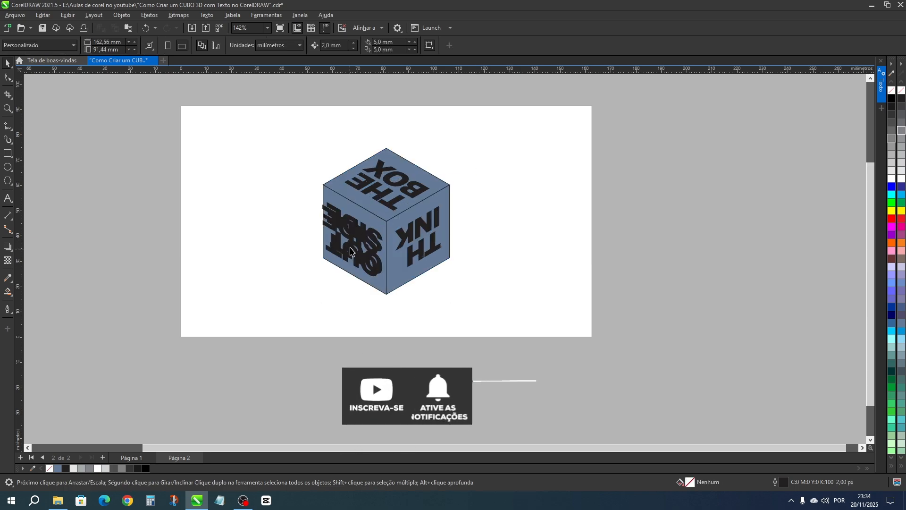
Duplicate THE BOX text 2 mm upward and rotate the whole cube another 120 degrees so TH INK lies on top
{"action": "left_click", "coordinate": [401, 184]}
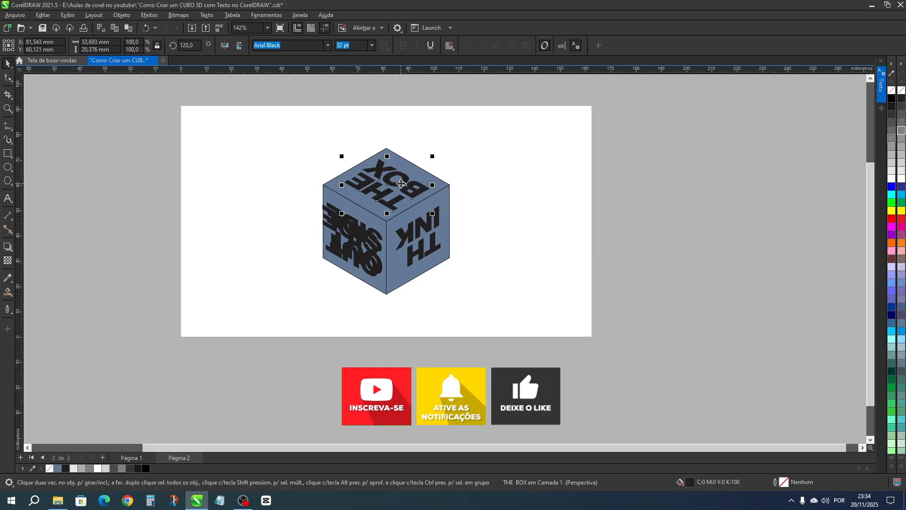
{"action": "key", "text": "Up"}
{"action": "left_click_drag", "start_coordinate": [499, 138], "coordinate": [257, 319]}
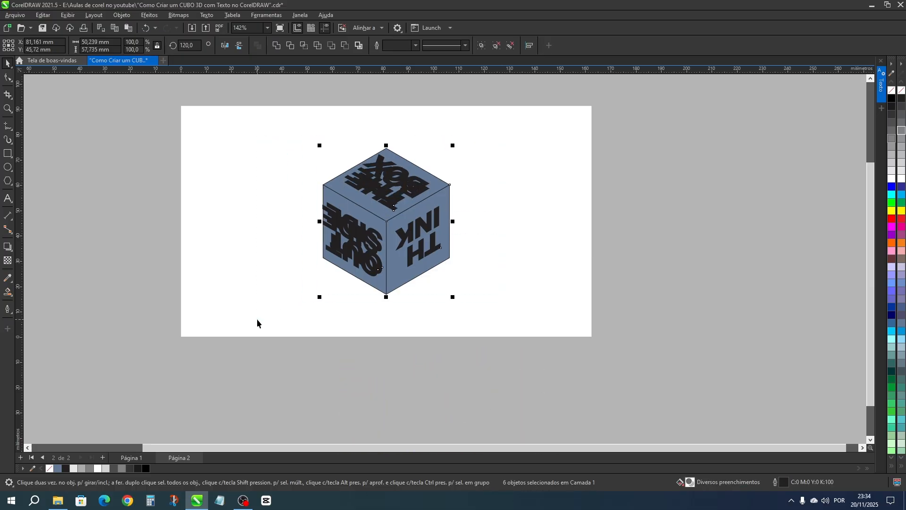
{"action": "left_click", "coordinate": [386, 221]}
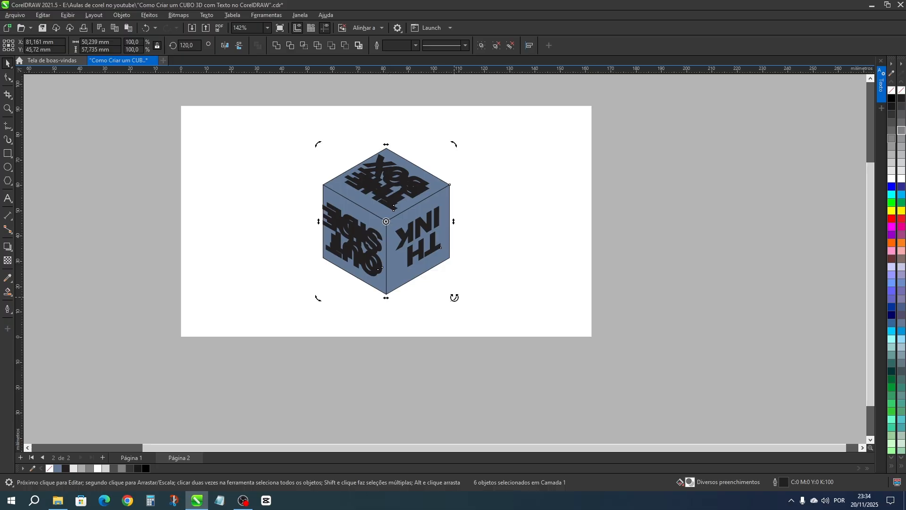
{"action": "left_click_drag", "start_coordinate": [454, 298], "coordinate": [409, 178]}
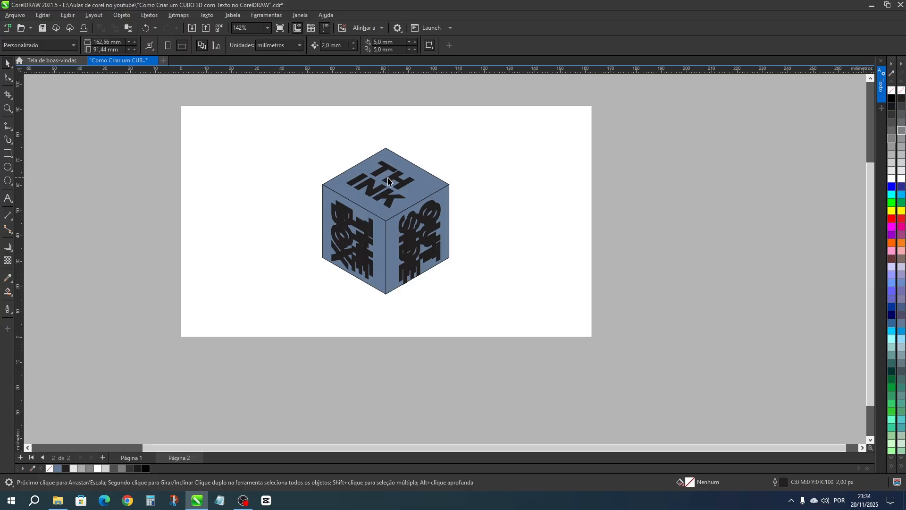
Duplicate the TH INK text 2 mm upward and rotate the whole cube 90 degrees counterclockwise so OUT SIDE and THE BOX read horizontally
{"action": "left_click", "coordinate": [390, 183]}
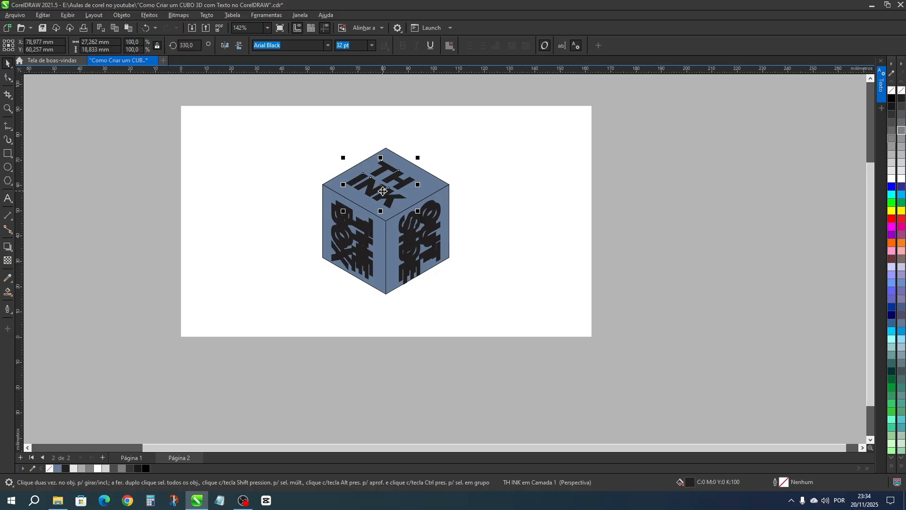
{"action": "key", "text": "Up"}
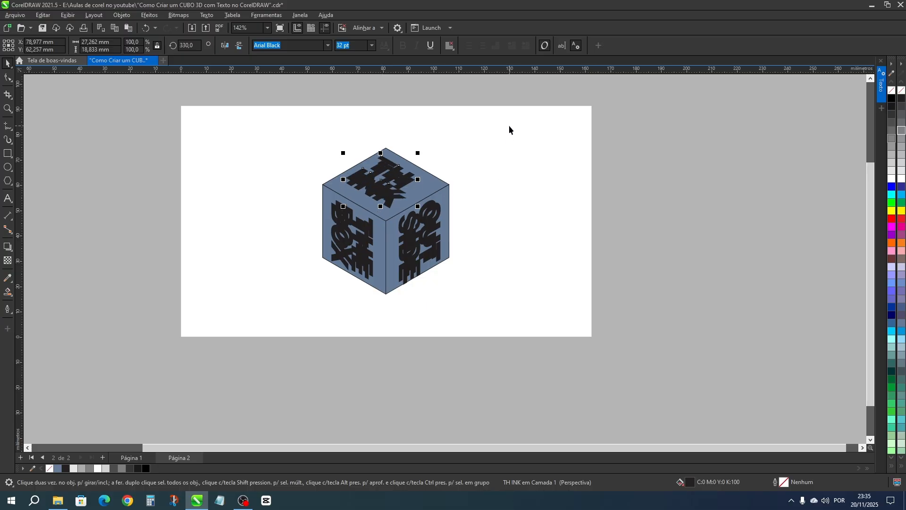
{"action": "left_click_drag", "start_coordinate": [509, 126], "coordinate": [285, 319]}
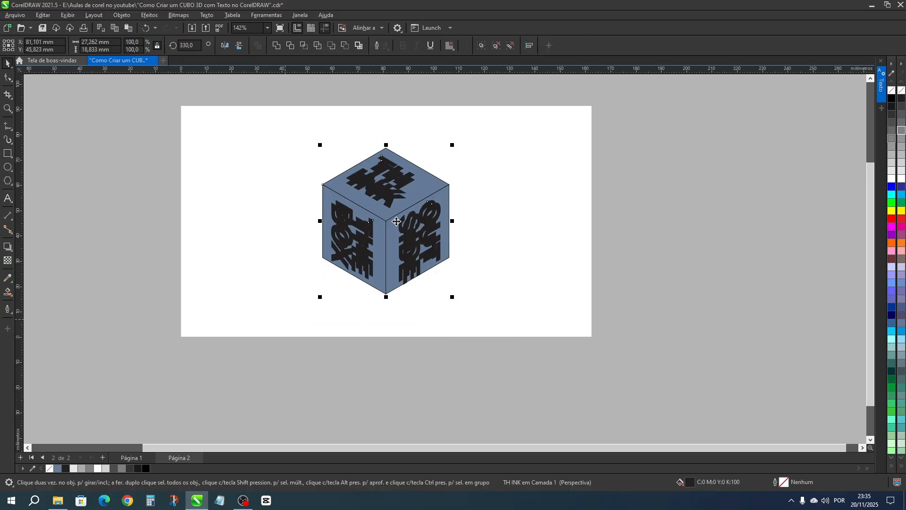
{"action": "left_click", "coordinate": [412, 246]}
{"action": "left_click_drag", "start_coordinate": [453, 298], "coordinate": [417, 195]}
{"action": "left_click", "coordinate": [488, 195]}
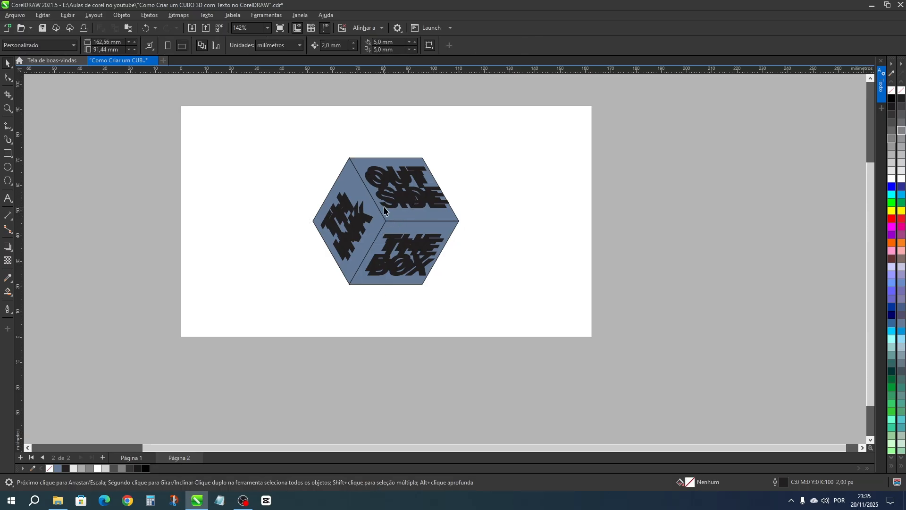
Remove the outline from the cube's three faces
{"action": "scroll", "coordinate": [385, 213], "scroll_direction": "down", "scroll_amount": 1}
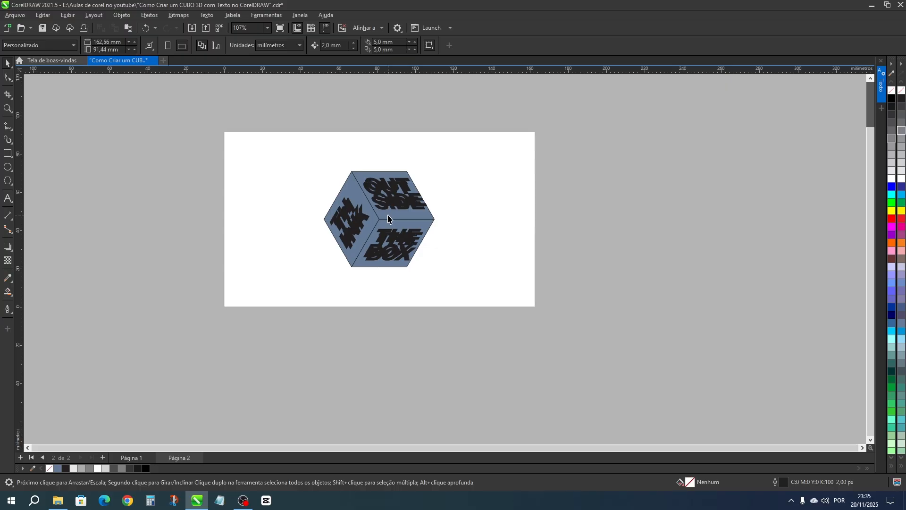
{"action": "left_click", "coordinate": [389, 217]}
{"action": "left_click", "coordinate": [378, 45]}
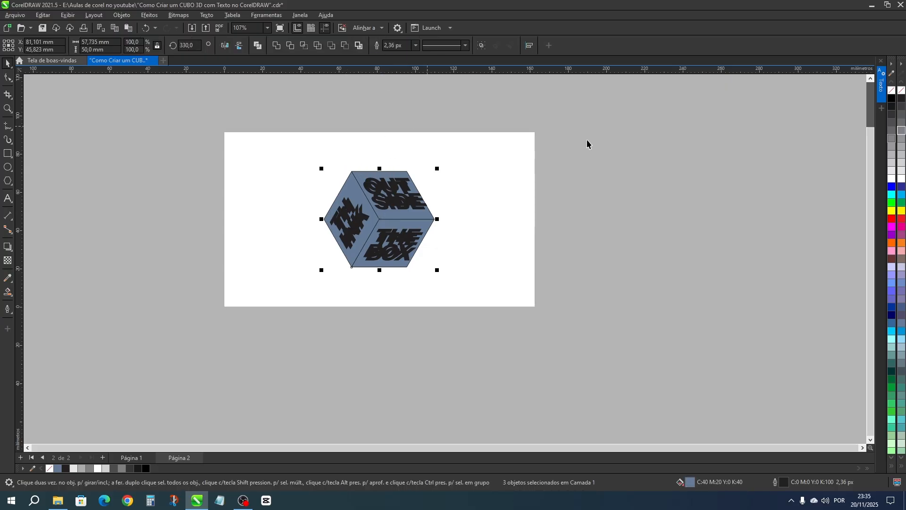
{"action": "right_click", "coordinate": [892, 90]}
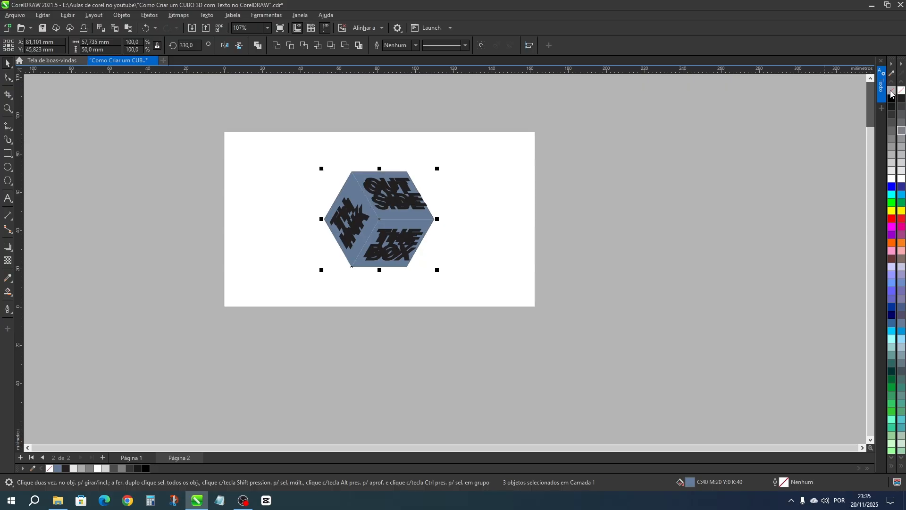
{"action": "left_click", "coordinate": [455, 190]}
Fill the cube face behind OUT SIDE with 20% black
{"action": "scroll", "coordinate": [455, 189], "scroll_direction": "up", "scroll_amount": 3}
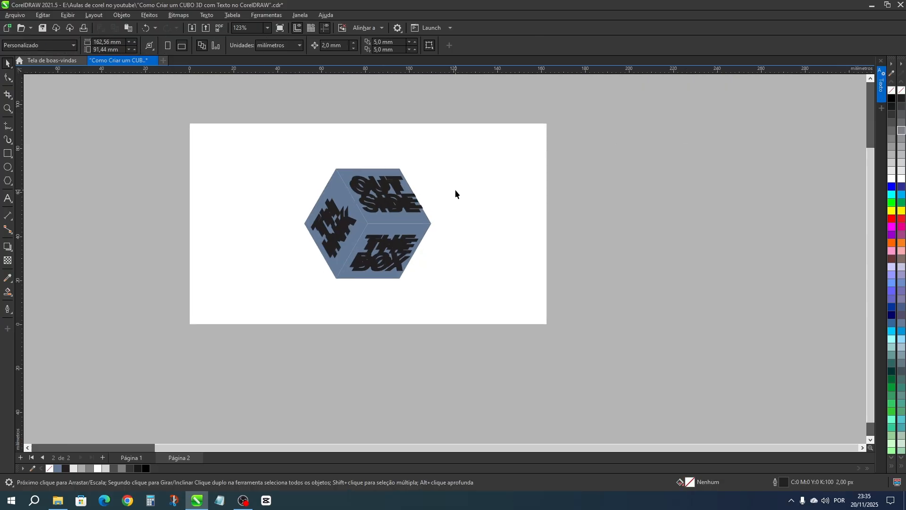
{"action": "scroll", "coordinate": [270, 204], "scroll_direction": "up", "scroll_amount": 1}
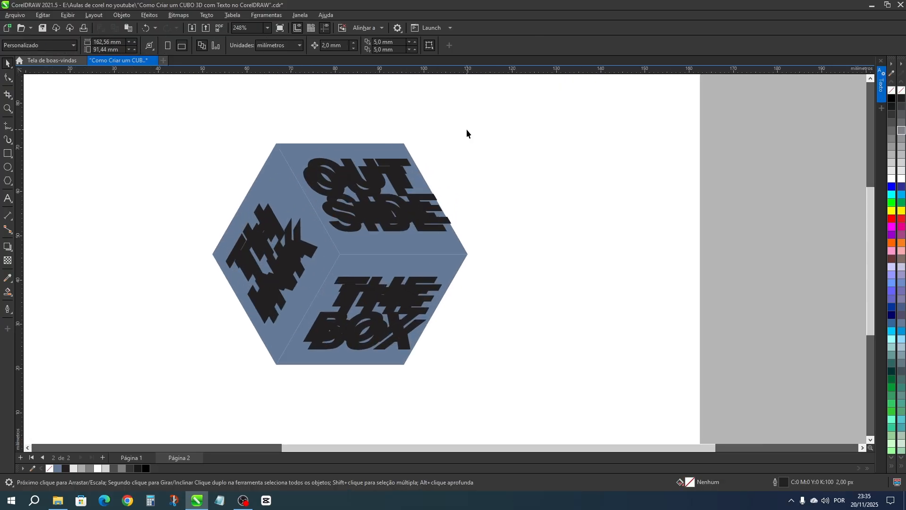
{"action": "left_click", "coordinate": [390, 150]}
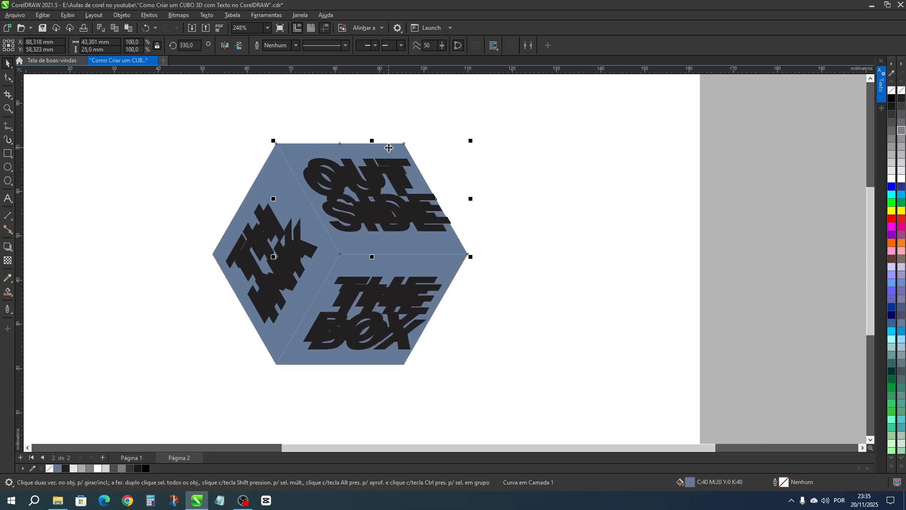
{"action": "left_click", "coordinate": [902, 163]}
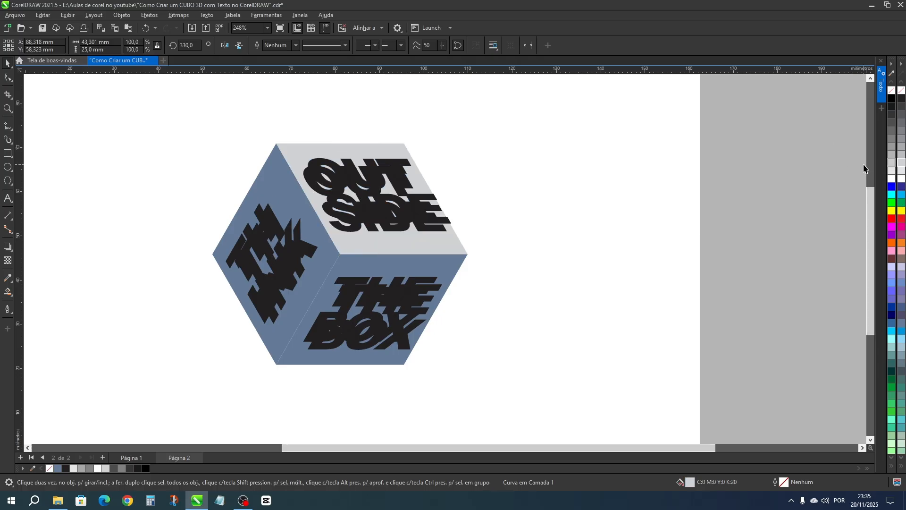
{"action": "key", "text": "Escape"}
Fill the cube face behind TH INK with 40% black and the face behind THE BOX with 60% black
{"action": "left_click", "coordinate": [299, 203]}
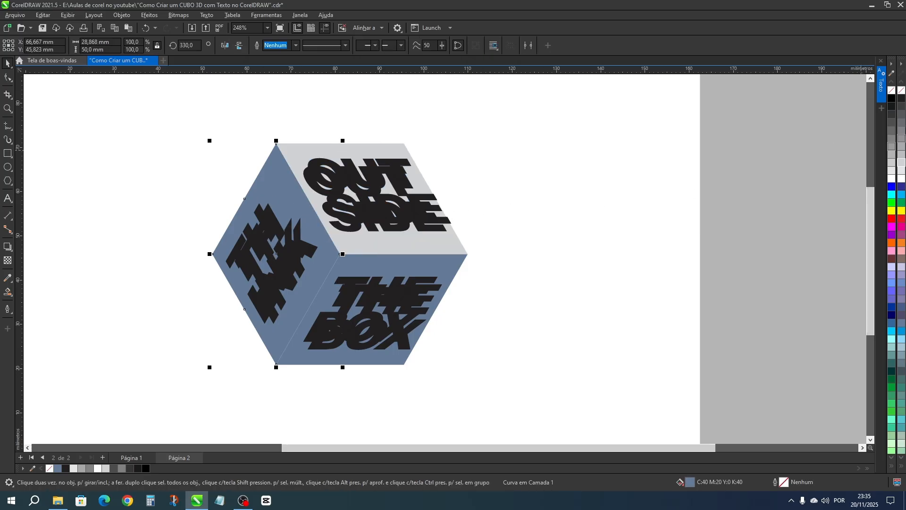
{"action": "left_click", "coordinate": [902, 147]}
{"action": "key", "text": "Escape"}
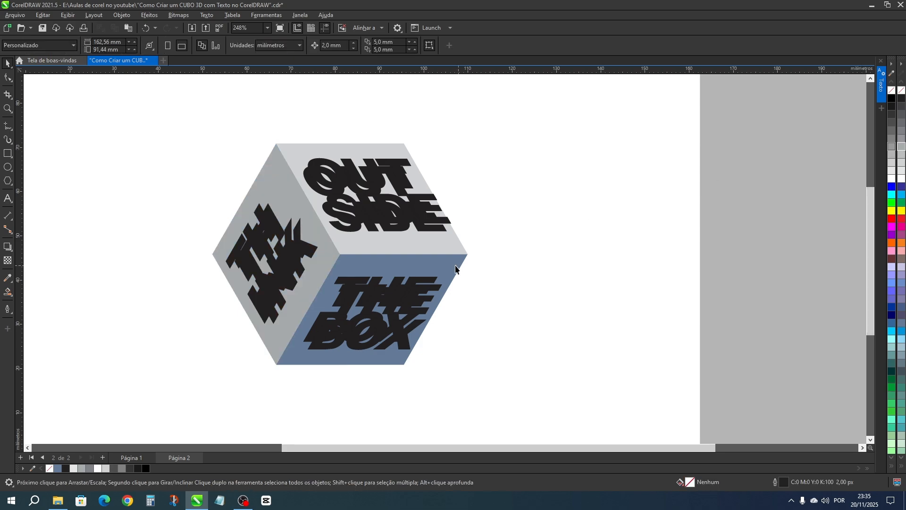
{"action": "key", "text": "Tab"}
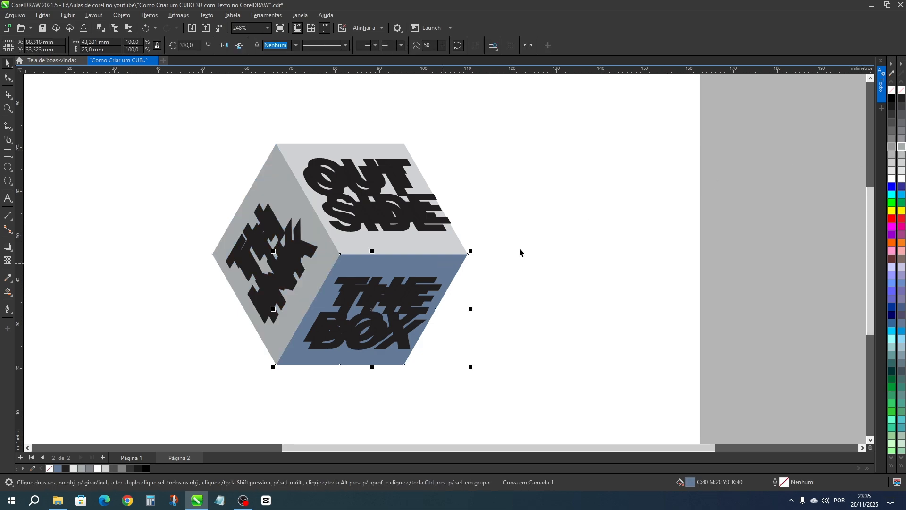
{"action": "left_click", "coordinate": [902, 134]}
{"action": "left_click", "coordinate": [663, 189]}
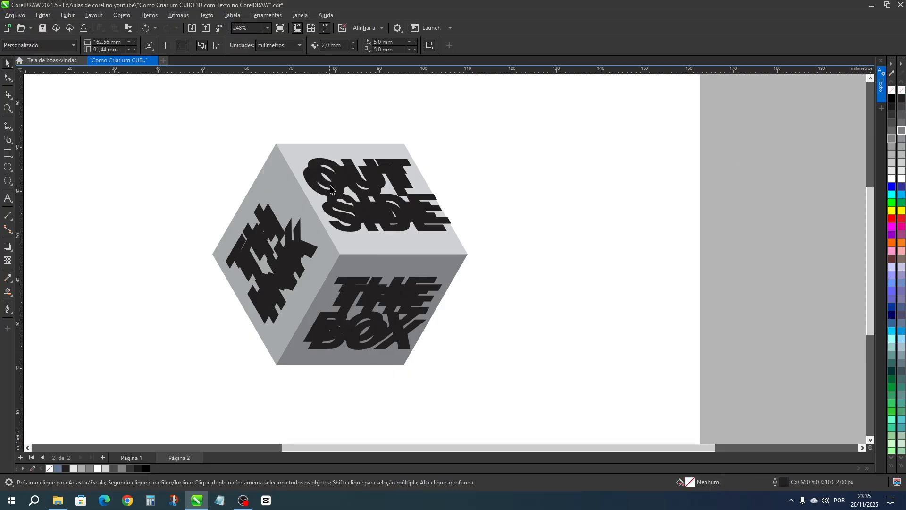
Fill the front copies of the texts with gray: TH INK with 20% black, OUT SIDE with 40% and THE BOX with 60%
{"action": "left_click", "coordinate": [270, 230]}
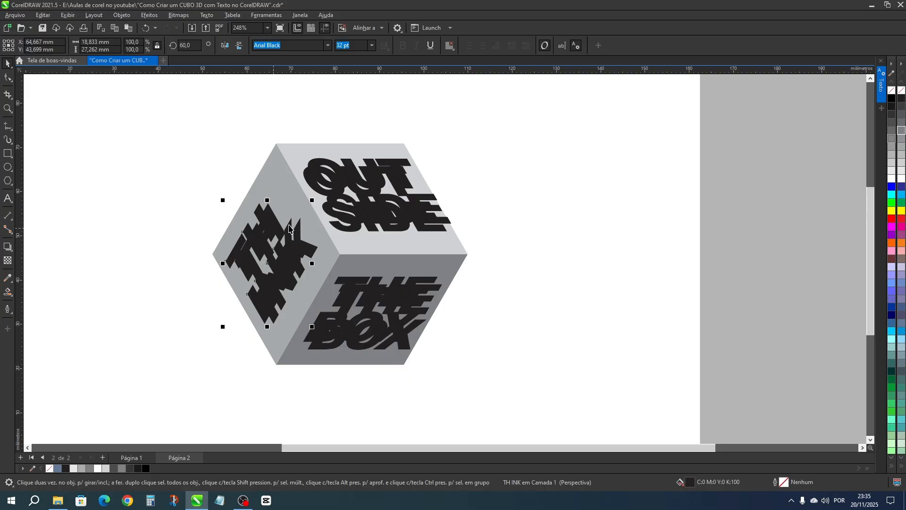
{"action": "left_click", "coordinate": [903, 164]}
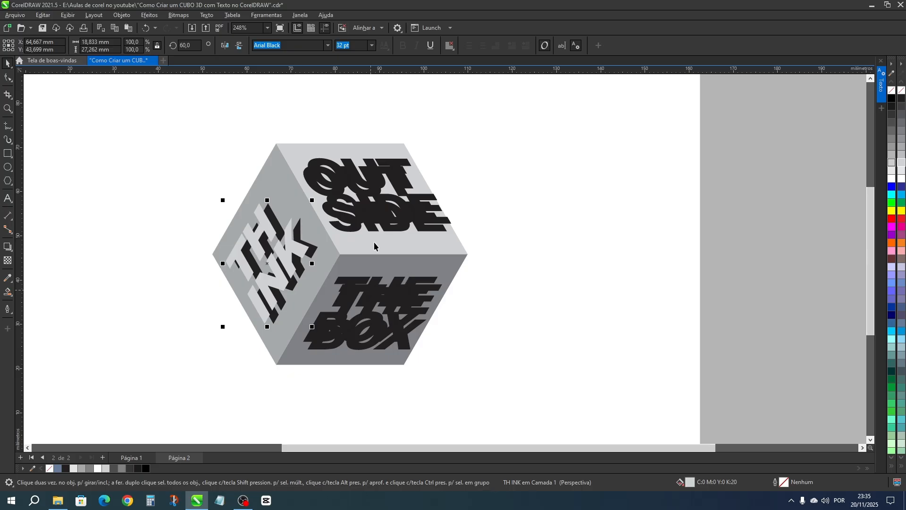
{"action": "left_click", "coordinate": [368, 199]}
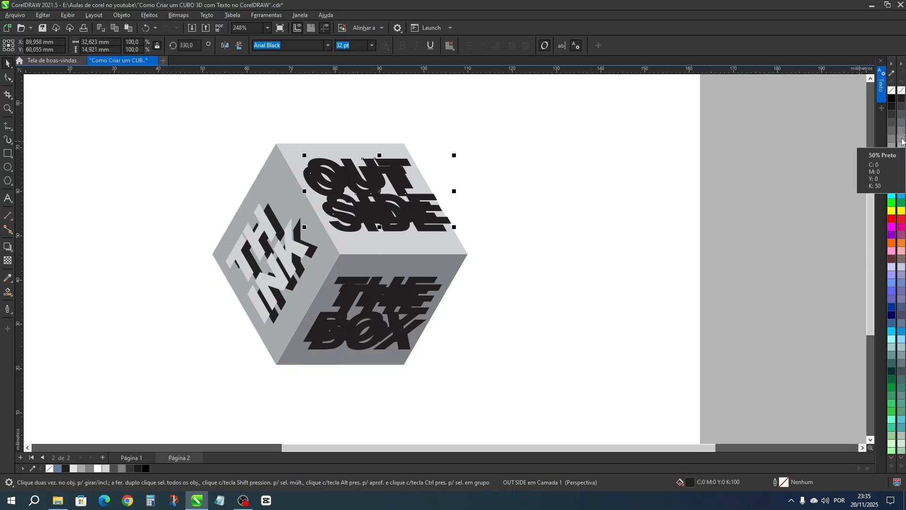
{"action": "left_click", "coordinate": [902, 140]}
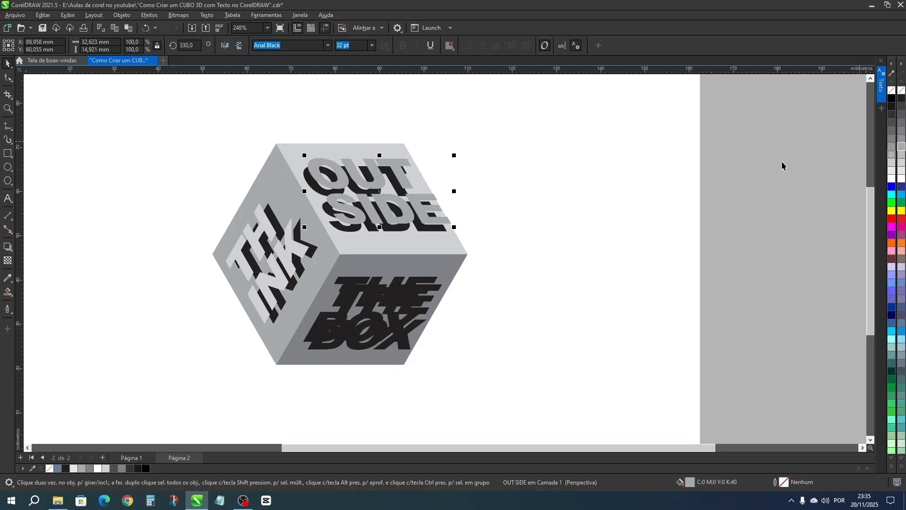
{"action": "left_click", "coordinate": [399, 288]}
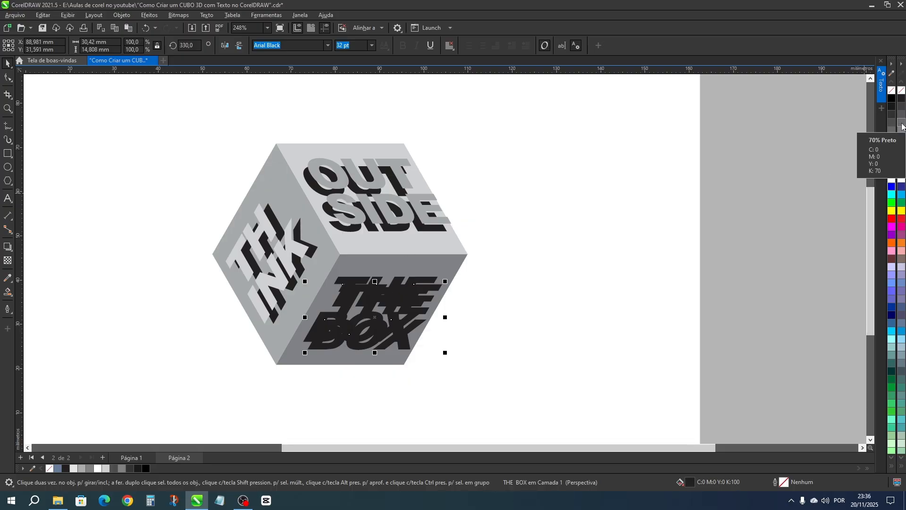
{"action": "left_click", "coordinate": [903, 137]}
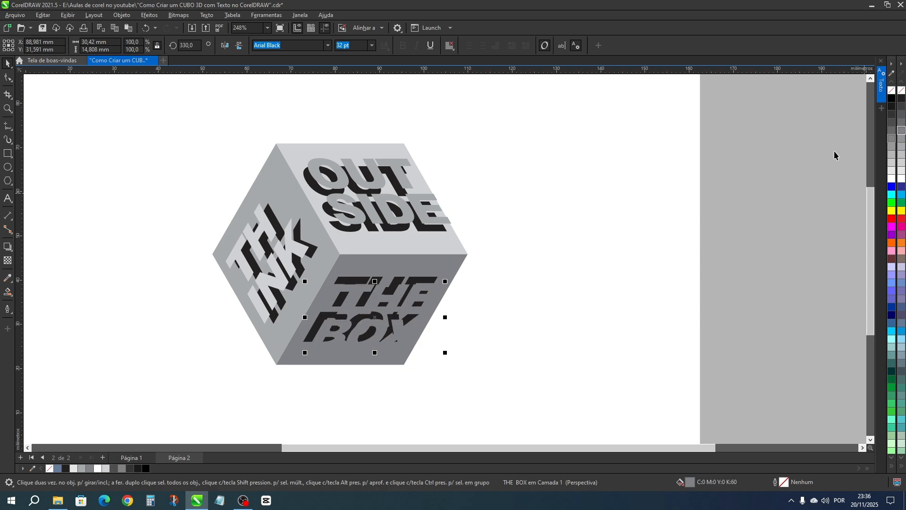
Change the fill of the front copy of THE BOX to 80% black
{"action": "left_click", "coordinate": [833, 152]}
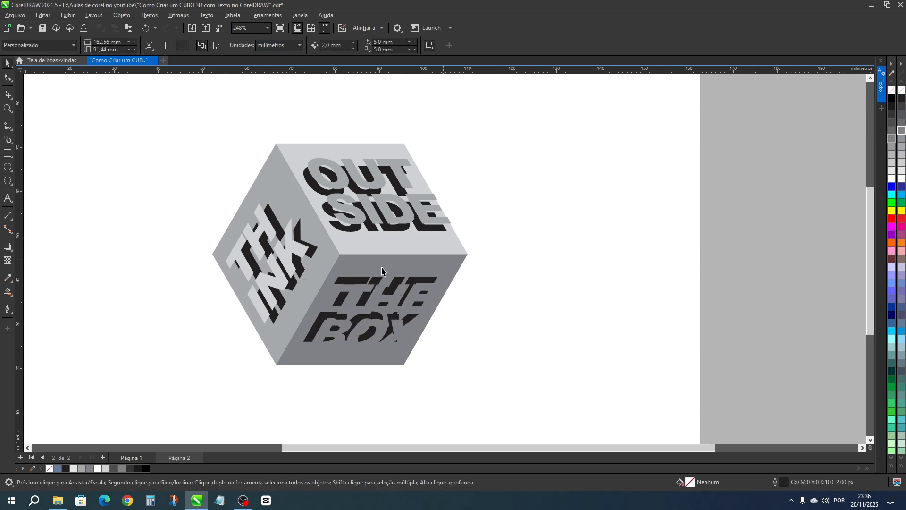
{"action": "left_click", "coordinate": [356, 297]}
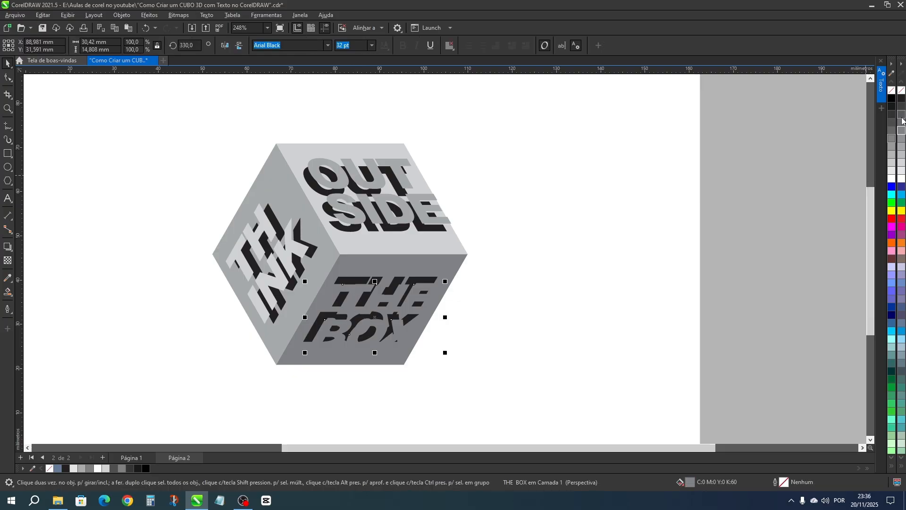
{"action": "left_click", "coordinate": [903, 116]}
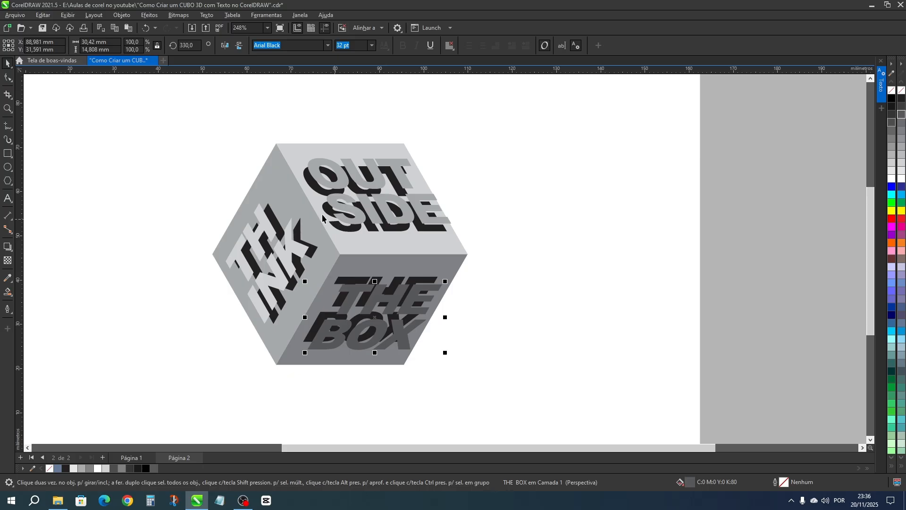
Give the front copies of TH INK, OUT SIDE and THE BOX a white outline
{"action": "left_click", "coordinate": [289, 246]}
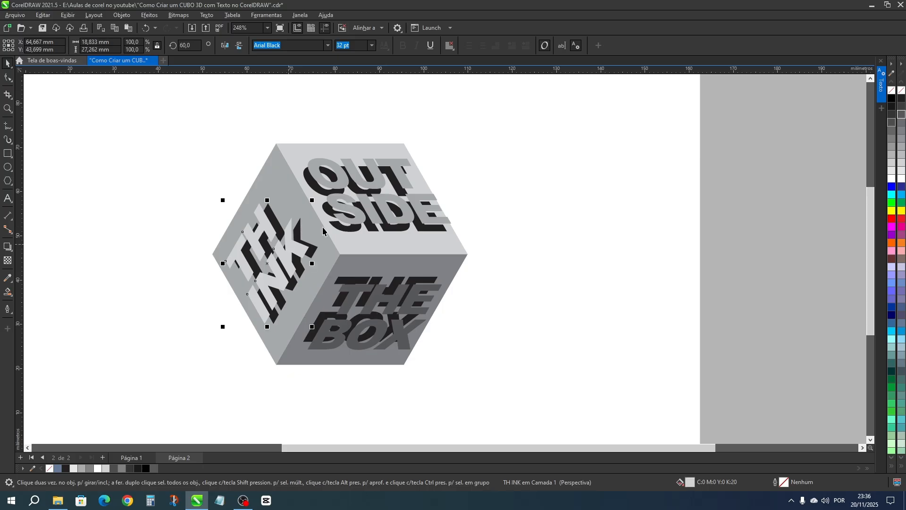
{"action": "left_click", "coordinate": [351, 213], "text": "shift"}
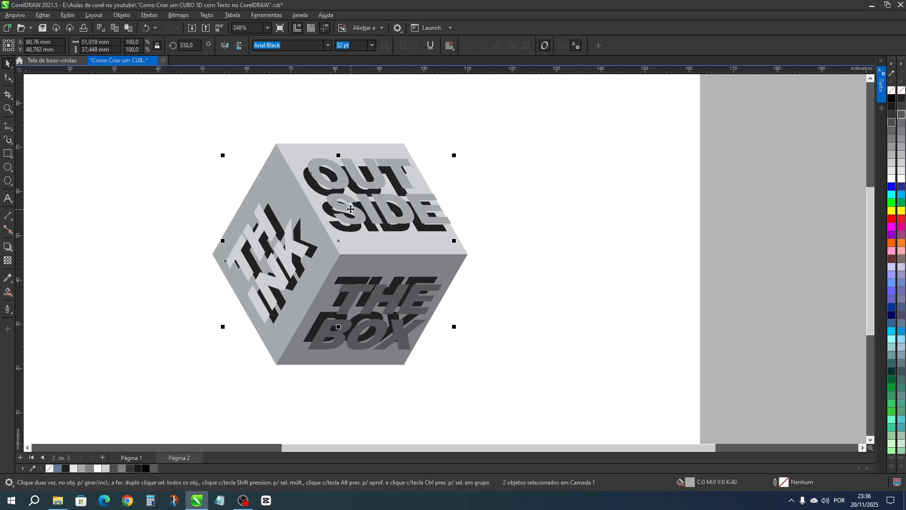
{"action": "left_click", "coordinate": [377, 298], "text": "shift"}
{"action": "right_click", "coordinate": [902, 179]}
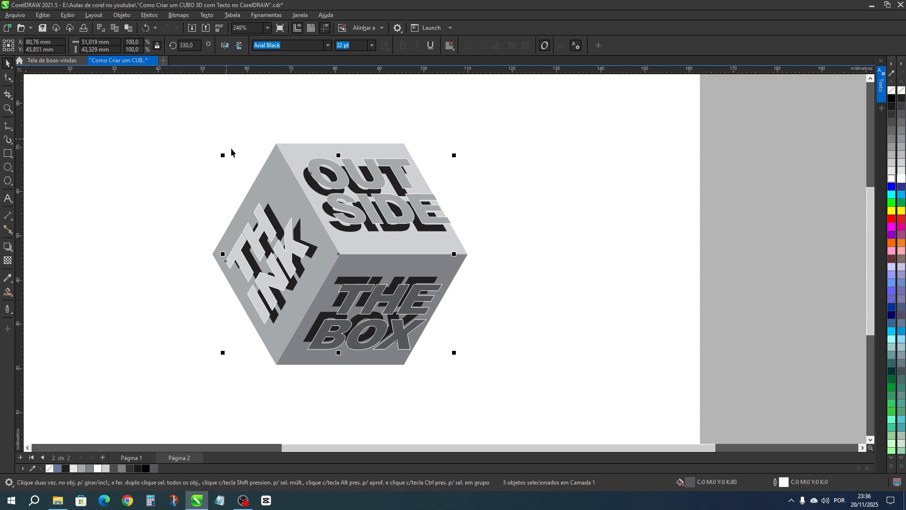
Set the white text outlines to 3.0 px wide, placed behind the fill and scaling with the object
{"action": "double_click", "coordinate": [775, 482]}
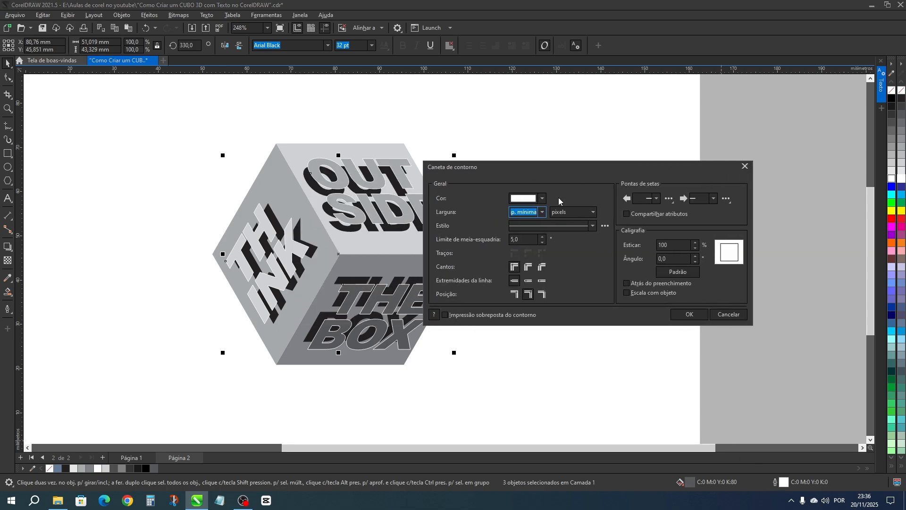
{"action": "left_click", "coordinate": [542, 212]}
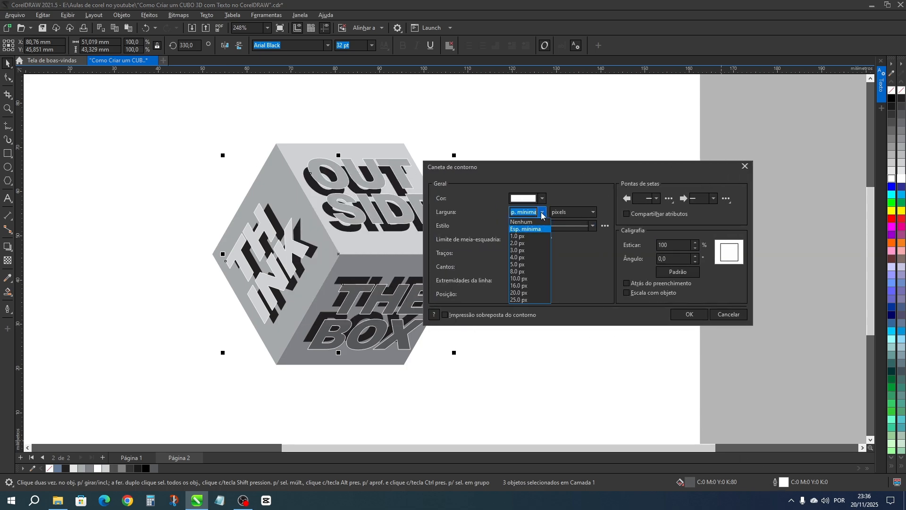
{"action": "left_click", "coordinate": [523, 237]}
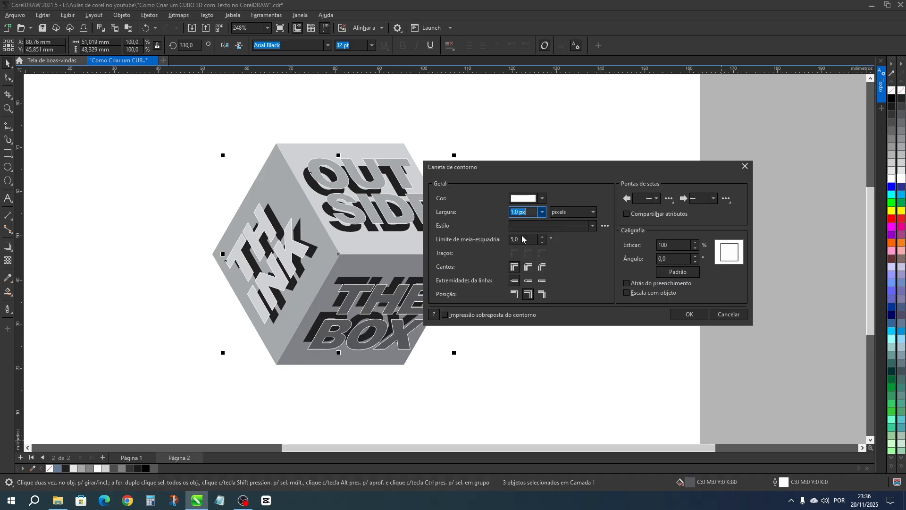
{"action": "left_click", "coordinate": [543, 212]}
{"action": "left_click", "coordinate": [524, 248]}
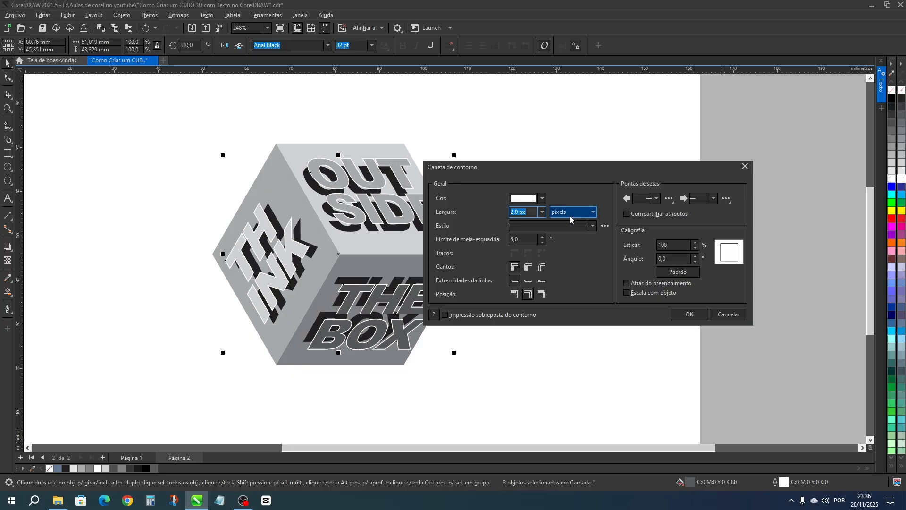
{"action": "left_click", "coordinate": [628, 293]}
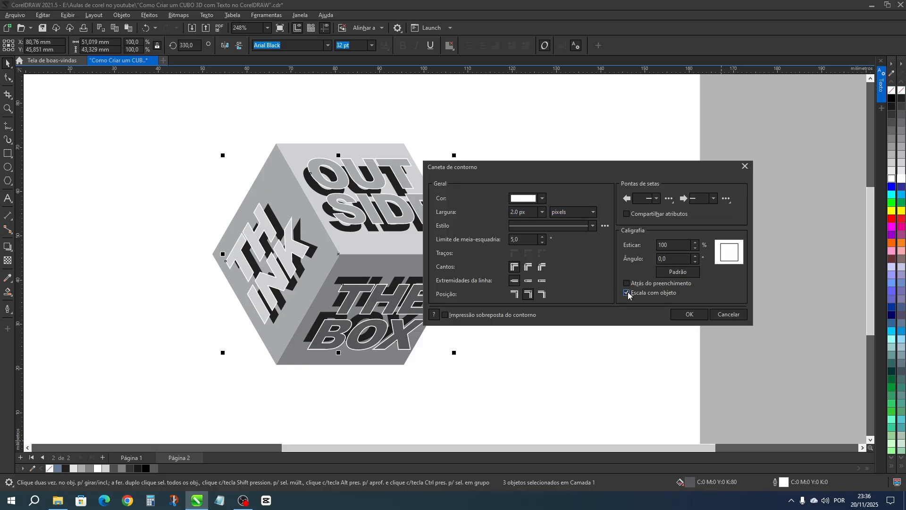
{"action": "left_click", "coordinate": [627, 283]}
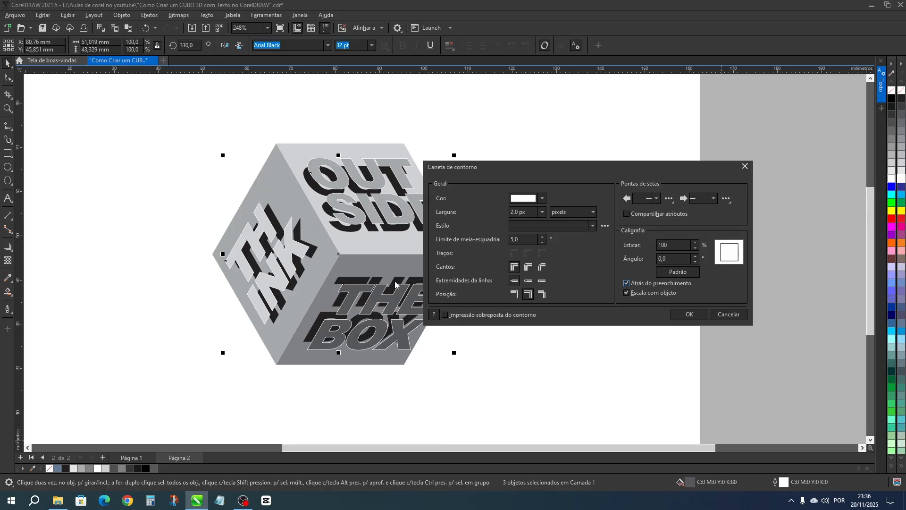
{"action": "left_click", "coordinate": [542, 212]}
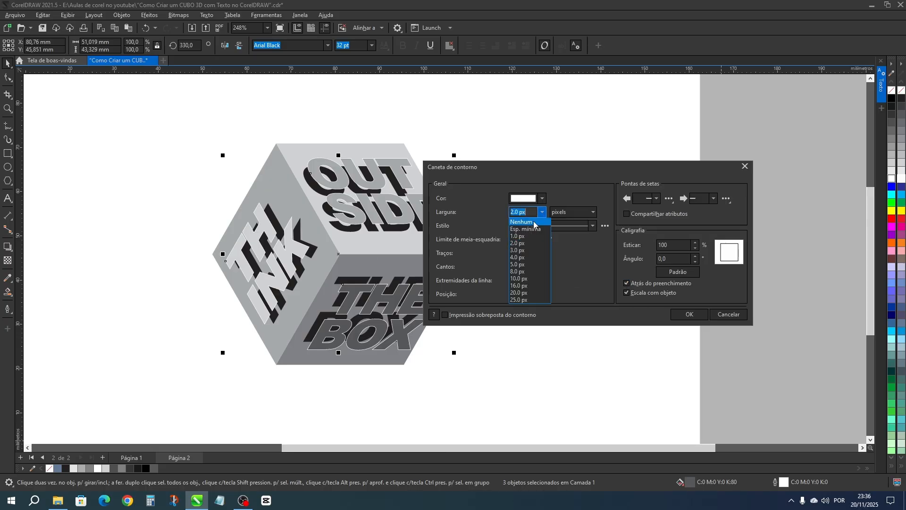
{"action": "left_click", "coordinate": [519, 256]}
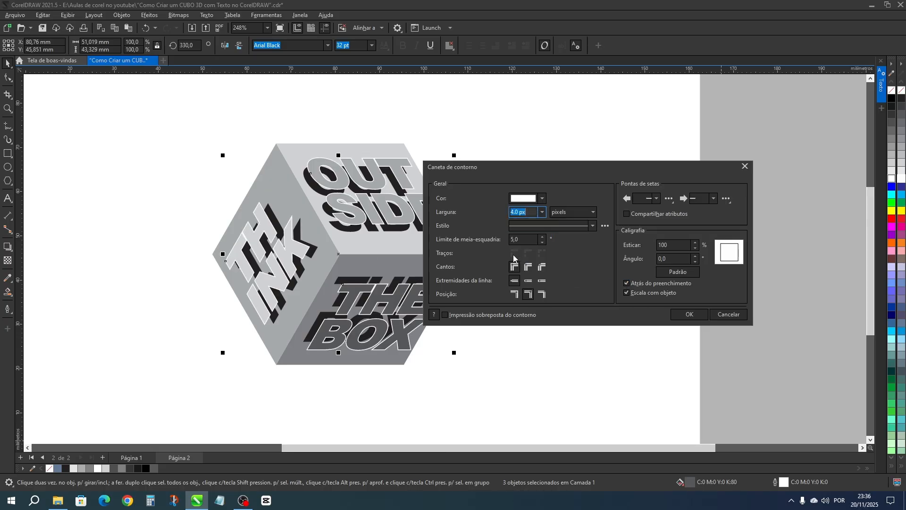
{"action": "left_click", "coordinate": [541, 213]}
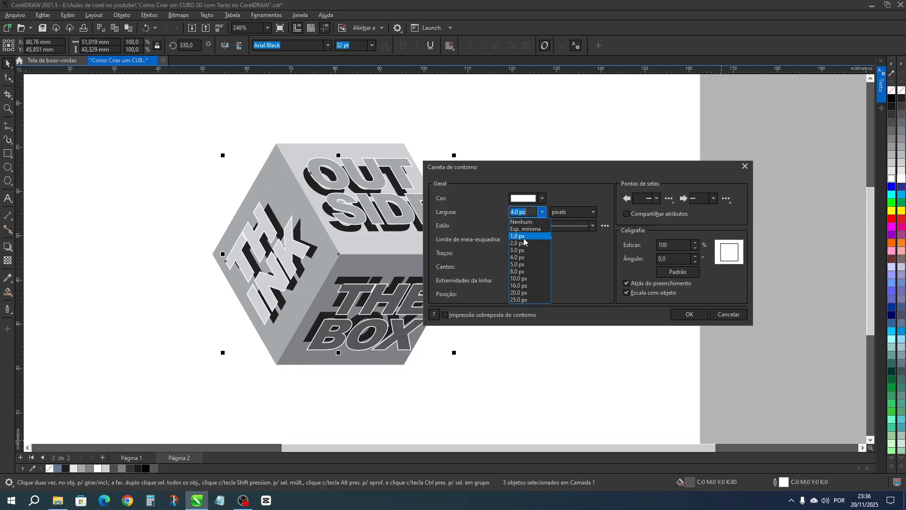
{"action": "left_click", "coordinate": [513, 256]}
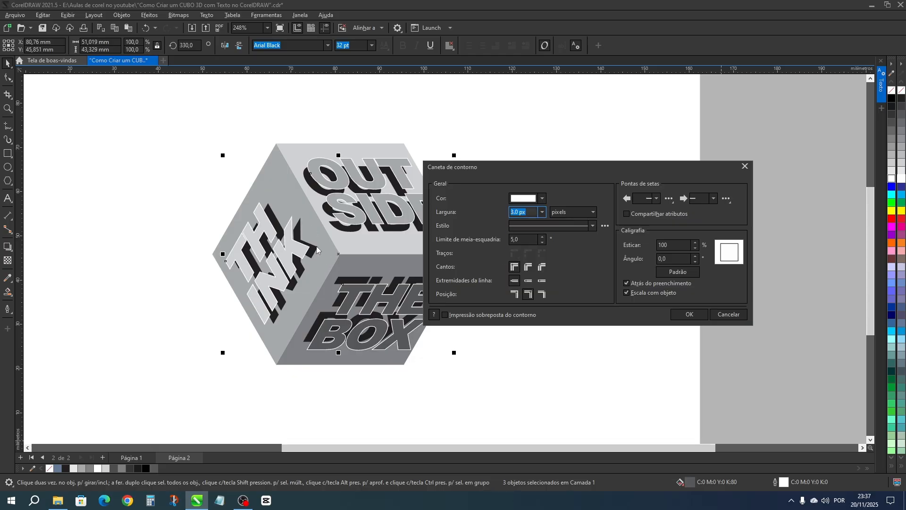
{"action": "left_click", "coordinate": [687, 315]}
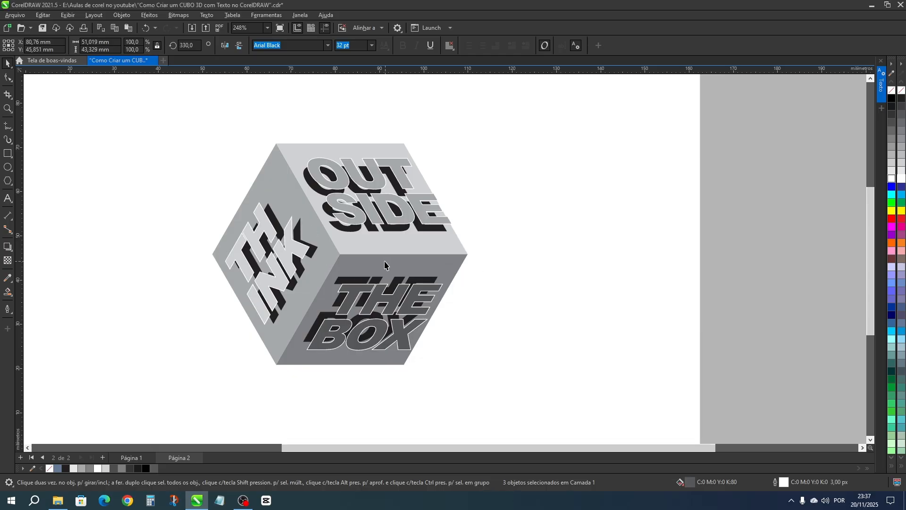
{"action": "left_click", "coordinate": [549, 227]}
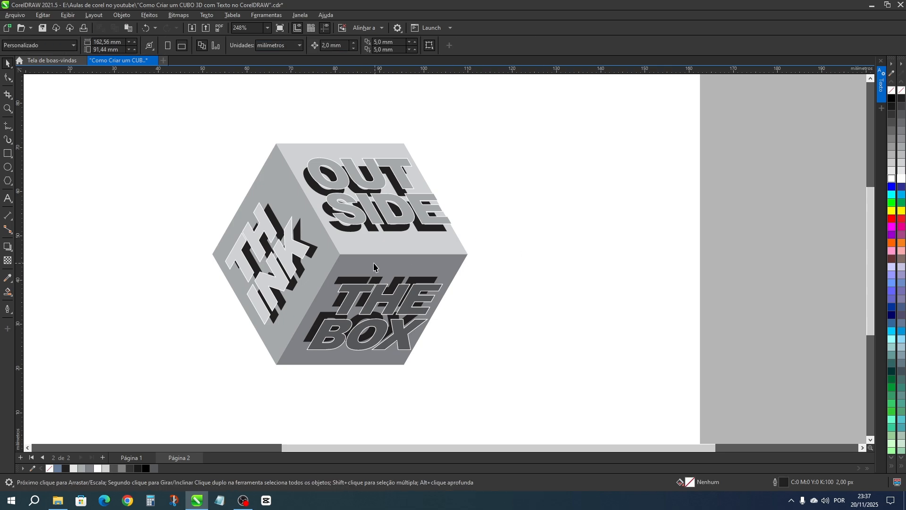
{"action": "left_click", "coordinate": [311, 255]}
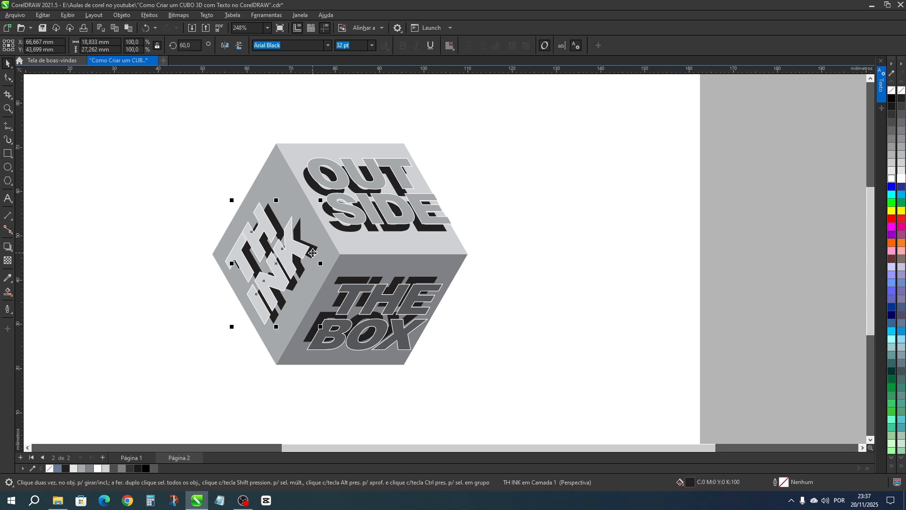
{"action": "left_click", "coordinate": [377, 231], "text": "shift"}
{"action": "left_click", "coordinate": [352, 280], "text": "shift"}
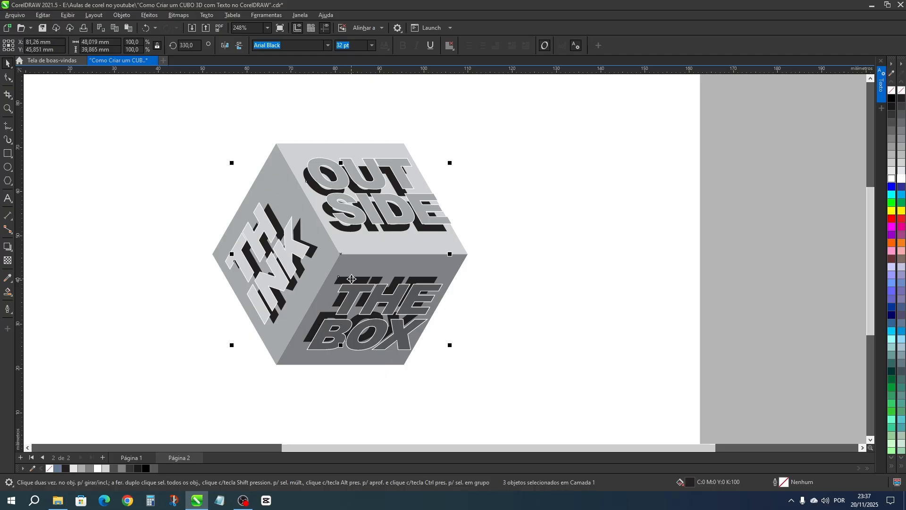
Duplicate the whole cube with all its texts and place the copy beside the original, toward the page's right edge
{"action": "scroll", "coordinate": [314, 208], "scroll_direction": "down", "scroll_amount": 2}
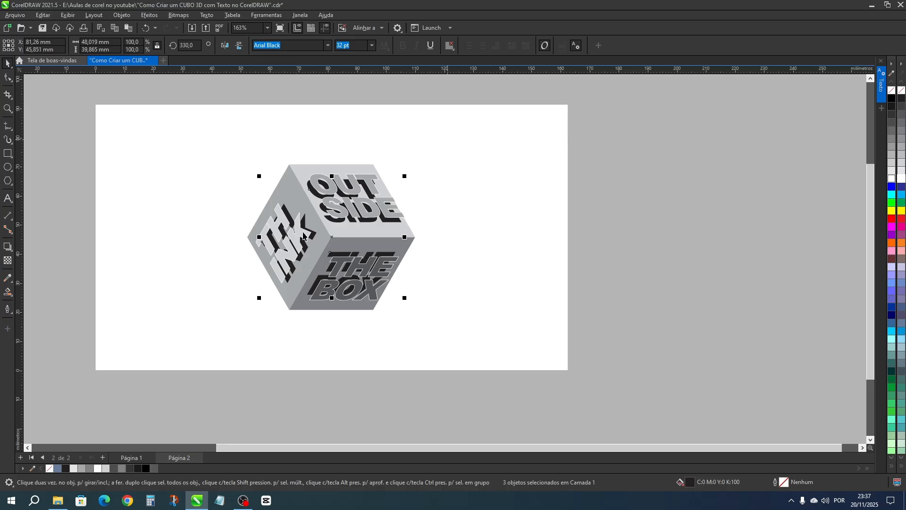
{"action": "left_click_drag", "start_coordinate": [447, 137], "coordinate": [236, 330]}
{"action": "left_click_drag", "start_coordinate": [333, 238], "coordinate": [509, 239]}
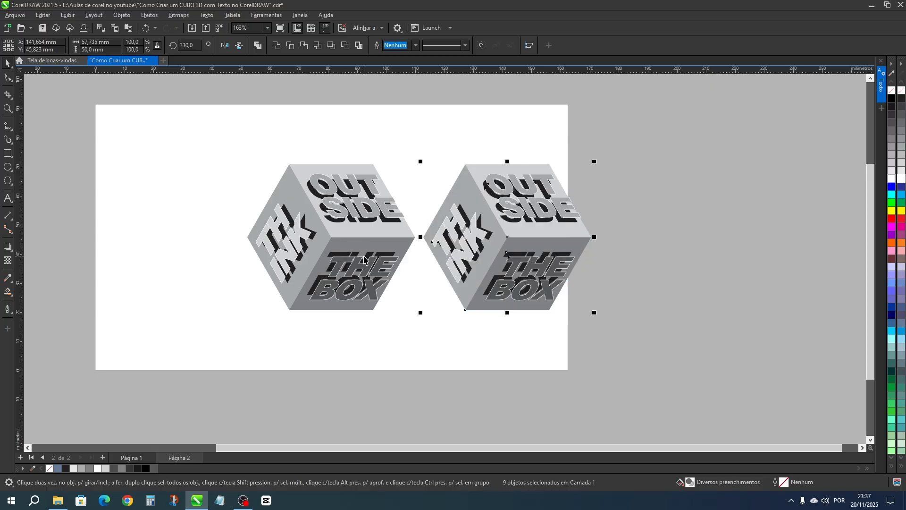
Apply a Gaussian blur with a 3 pixel radius to the black back copies of all three texts on the original cube
{"action": "scroll", "coordinate": [359, 267], "scroll_direction": "up", "scroll_amount": 3}
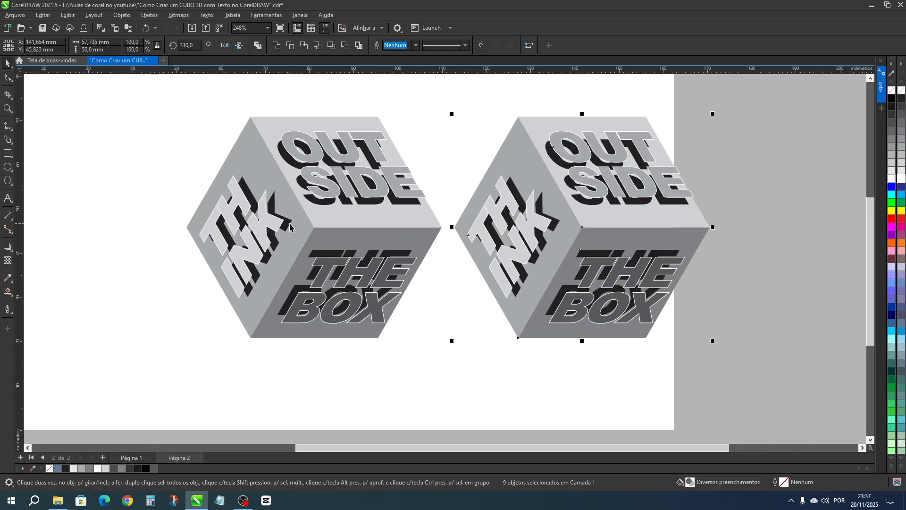
{"action": "left_click", "coordinate": [290, 226]}
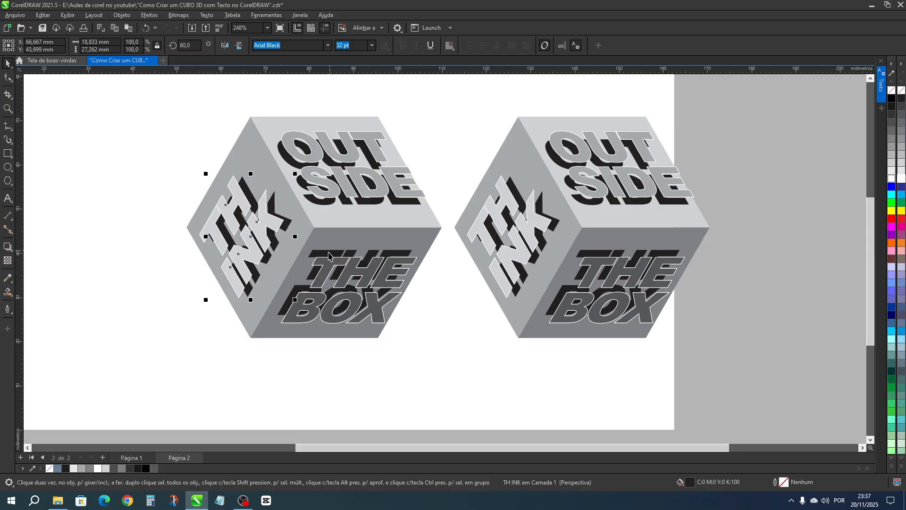
{"action": "left_click", "coordinate": [329, 252], "text": "shift"}
{"action": "left_click", "coordinate": [329, 204], "text": "shift"}
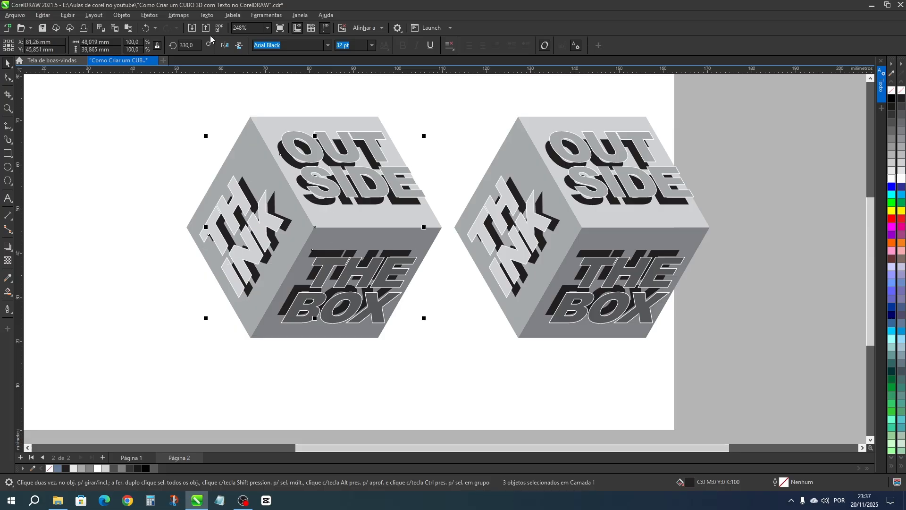
{"action": "left_click", "coordinate": [150, 16]}
{"action": "mouse_move", "coordinate": [167, 73]}
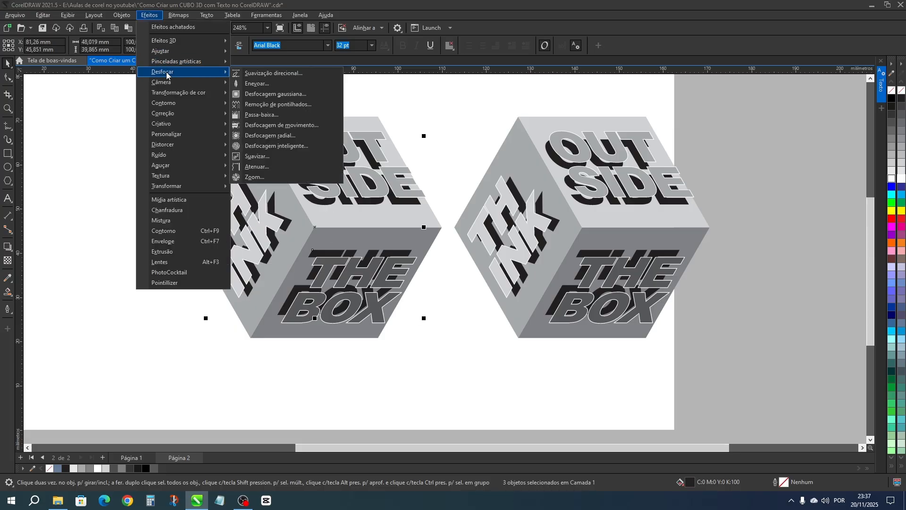
{"action": "left_click", "coordinate": [255, 95]}
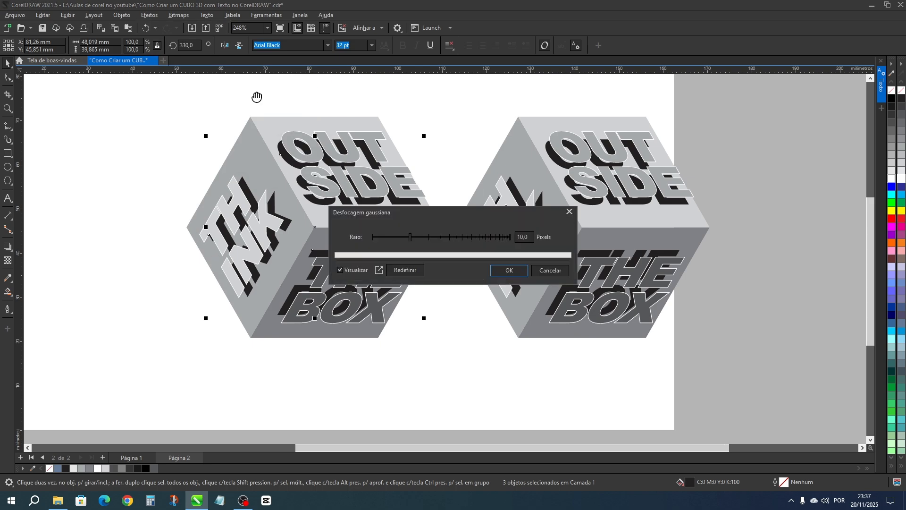
{"action": "left_click", "coordinate": [410, 270]}
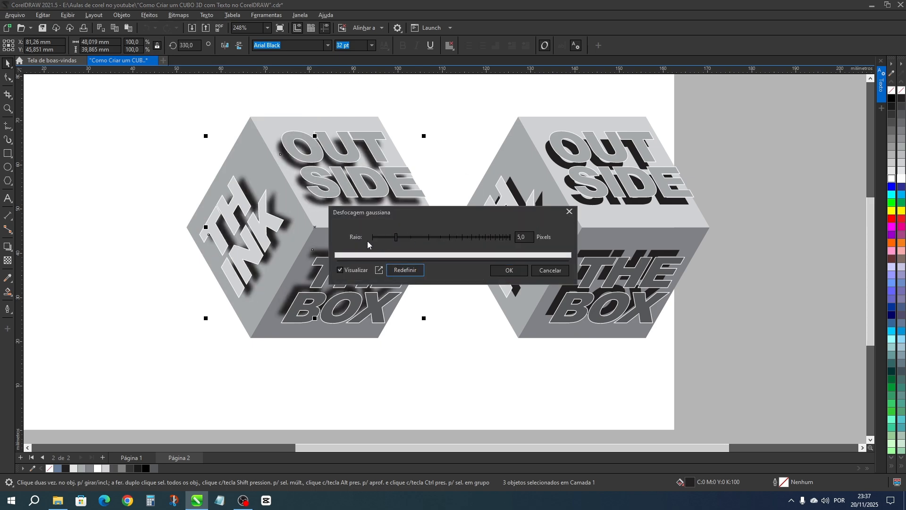
{"action": "left_click", "coordinate": [523, 237]}
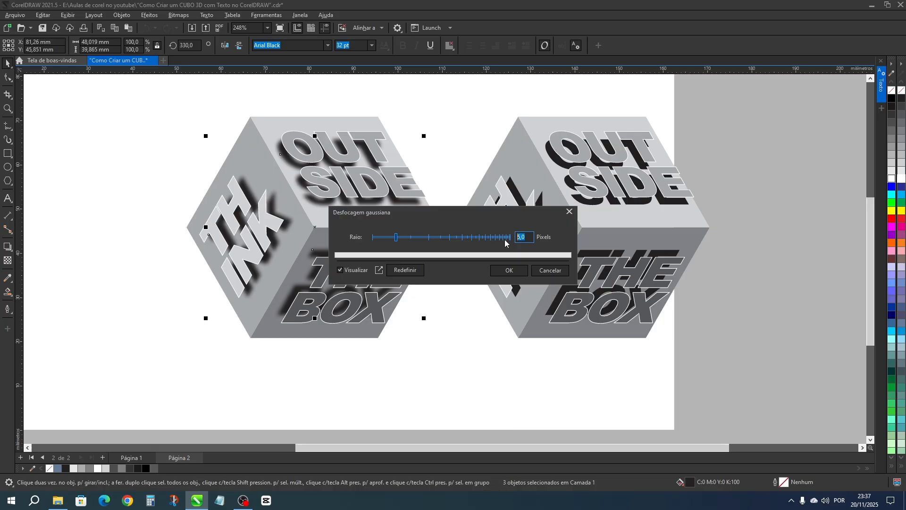
{"action": "type", "text": "3"}
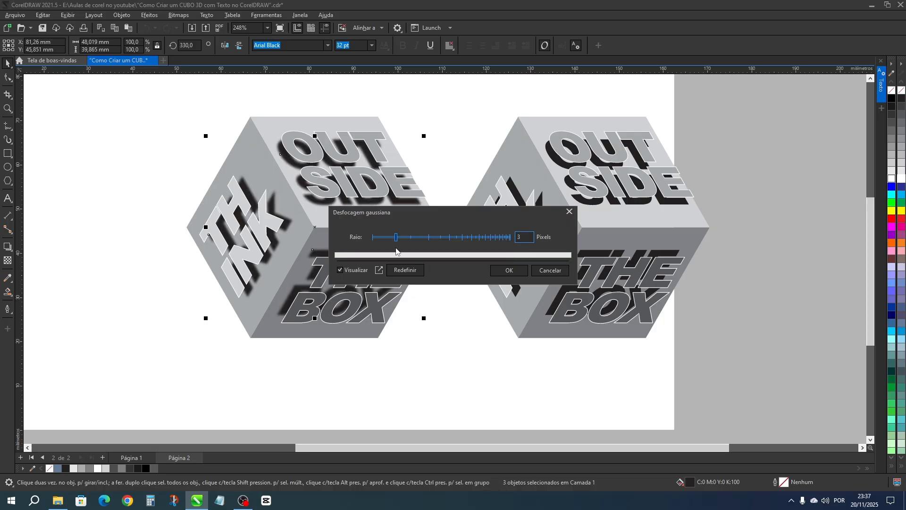
{"action": "left_click", "coordinate": [516, 271]}
Move the whole cube with the blurred shadows toward the page's left edge, centred at about X 42 mm
{"action": "scroll", "coordinate": [447, 192], "scroll_direction": "down", "scroll_amount": 2}
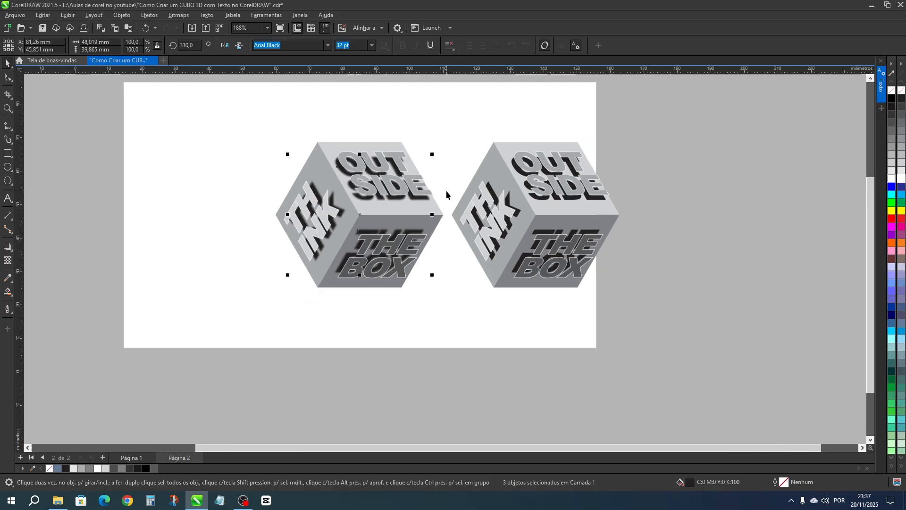
{"action": "scroll", "coordinate": [446, 191], "scroll_direction": "down", "scroll_amount": 3}
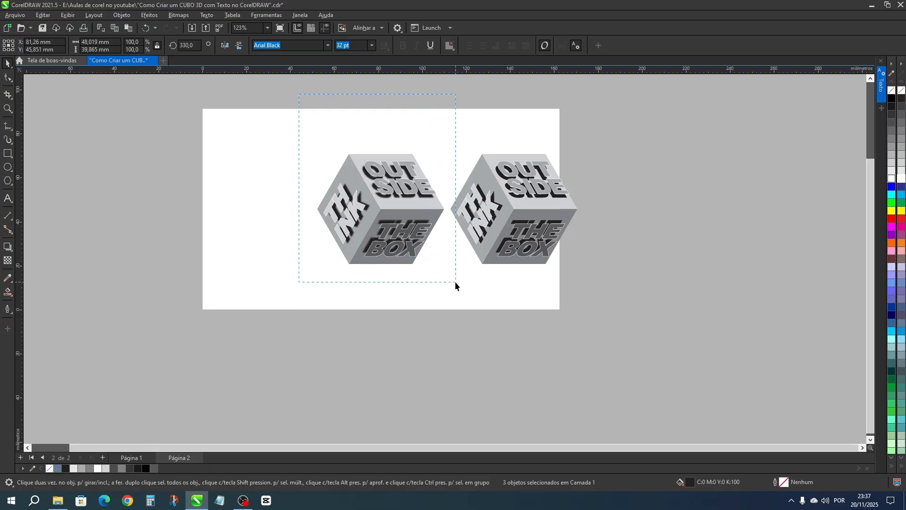
{"action": "left_click_drag", "start_coordinate": [455, 282], "coordinate": [455, 282]}
{"action": "left_click_drag", "start_coordinate": [381, 208], "coordinate": [296, 208]}
{"action": "scroll", "coordinate": [307, 179], "scroll_direction": "up", "scroll_amount": 5}
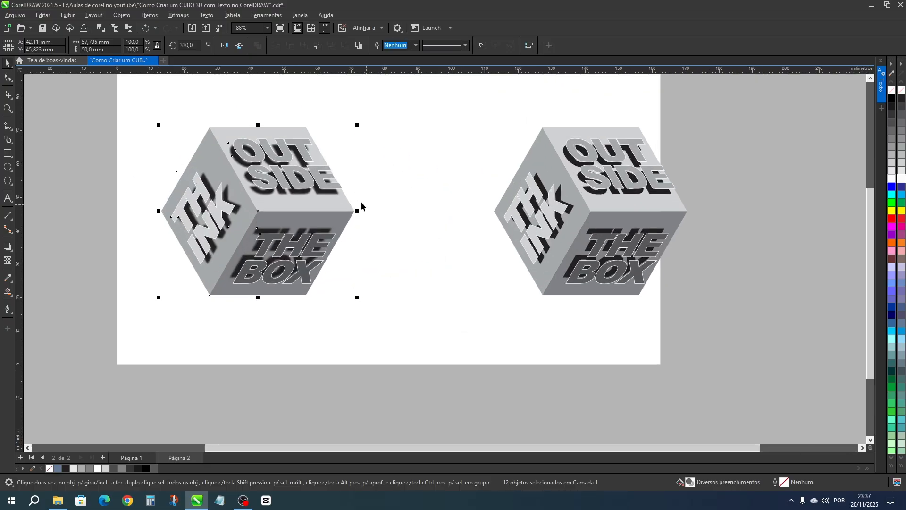
{"action": "scroll", "coordinate": [288, 185], "scroll_direction": "down", "scroll_amount": 1}
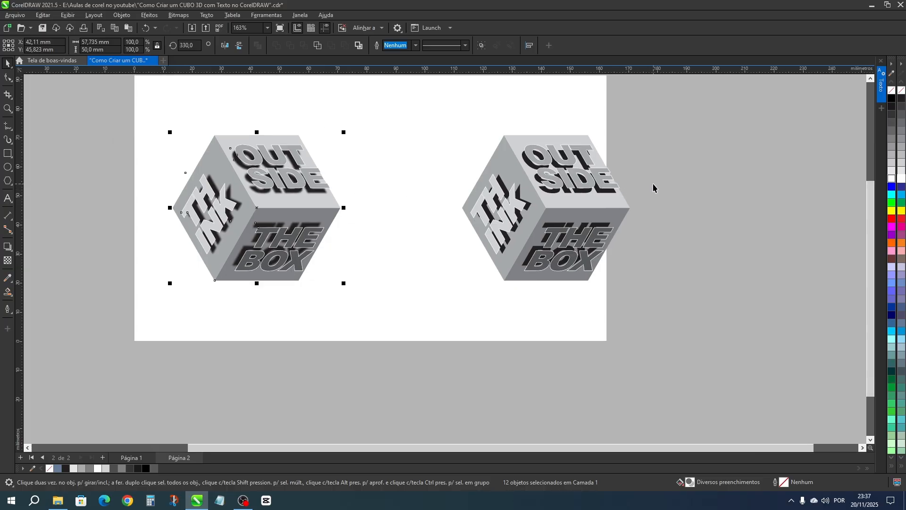
Move the whole duplicate cube with its texts horizontally beside the blurred-shadow cube, centred at about X 103 mm
{"action": "scroll", "coordinate": [657, 170], "scroll_direction": "up", "scroll_amount": 1}
{"action": "left_click", "coordinate": [662, 122]}
{"action": "left_click_drag", "start_coordinate": [666, 112], "coordinate": [413, 319]}
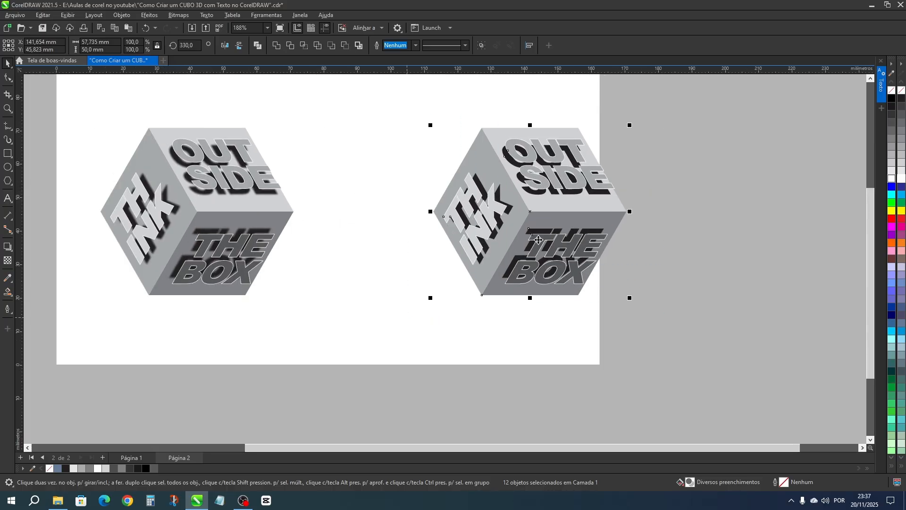
{"action": "left_click_drag", "start_coordinate": [528, 210], "coordinate": [402, 201]}
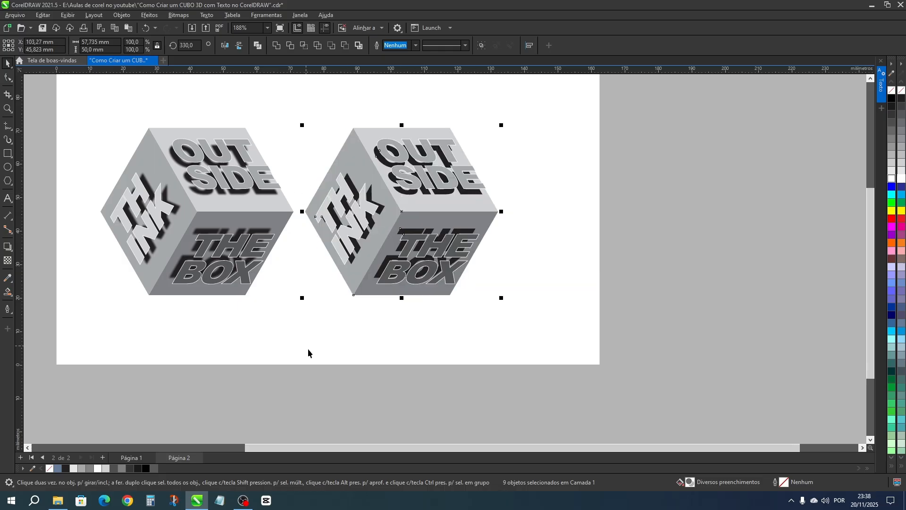
{"action": "left_click", "coordinate": [364, 350]}
Blend the black back copies of THINK, OUTSIDE and THE BOX on the duplicate cube with their gray front texts, using 200 steps
{"action": "left_click", "coordinate": [353, 263]}
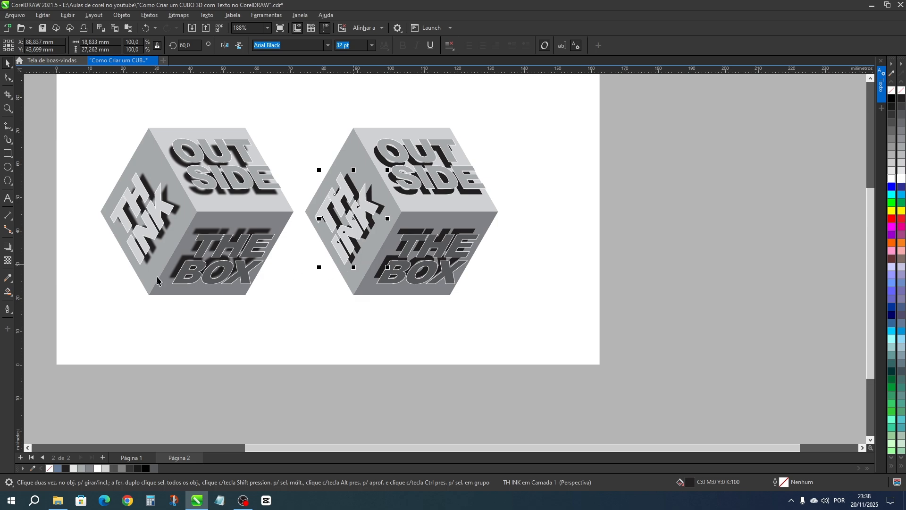
{"action": "left_click", "coordinate": [12, 253]}
{"action": "left_click", "coordinate": [36, 269]}
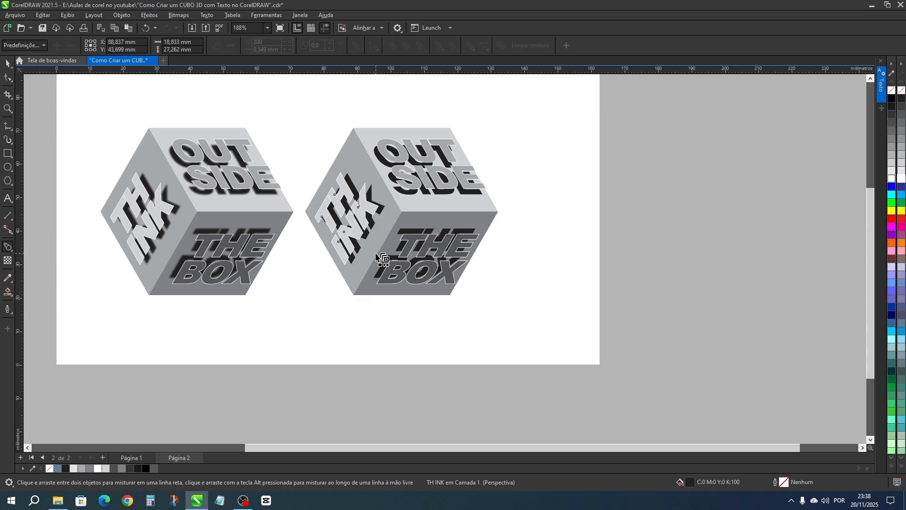
{"action": "left_click_drag", "start_coordinate": [358, 247], "coordinate": [357, 238]}
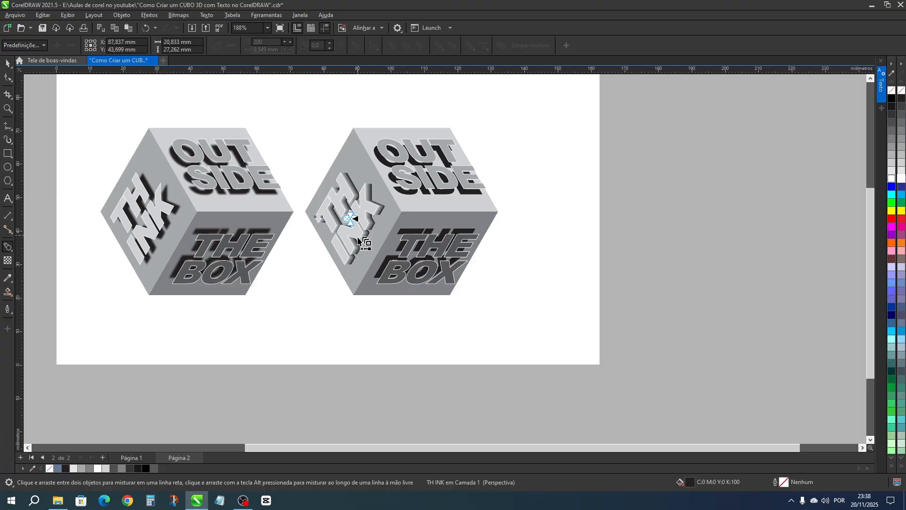
{"action": "scroll", "coordinate": [396, 214], "scroll_direction": "up", "scroll_amount": 2}
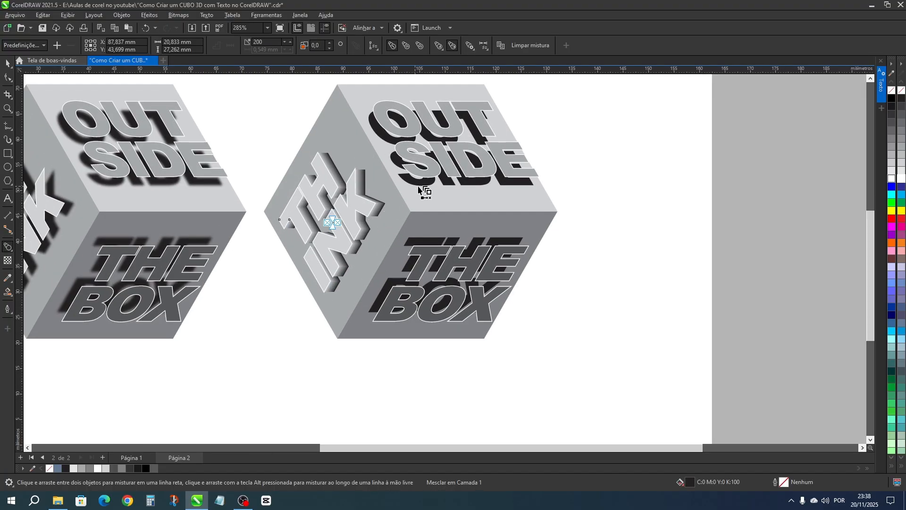
{"action": "left_click_drag", "start_coordinate": [427, 186], "coordinate": [429, 177]}
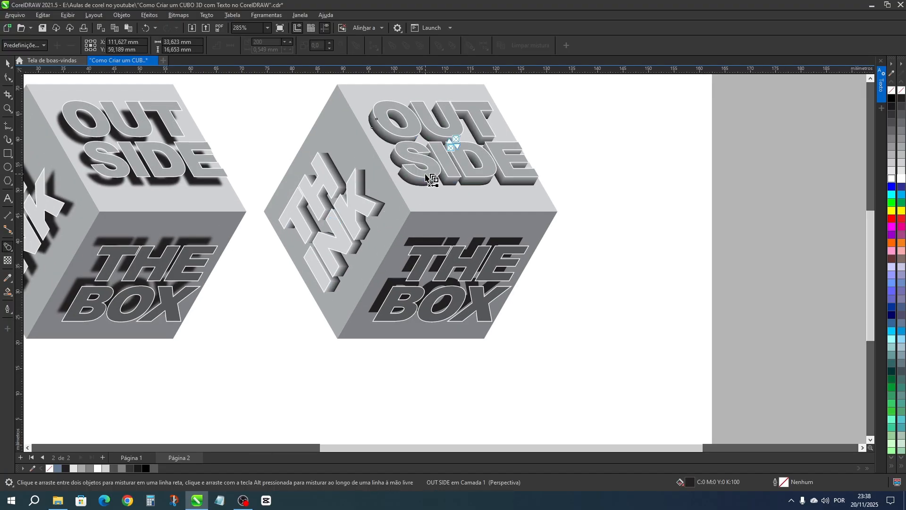
{"action": "left_click", "coordinate": [391, 284]}
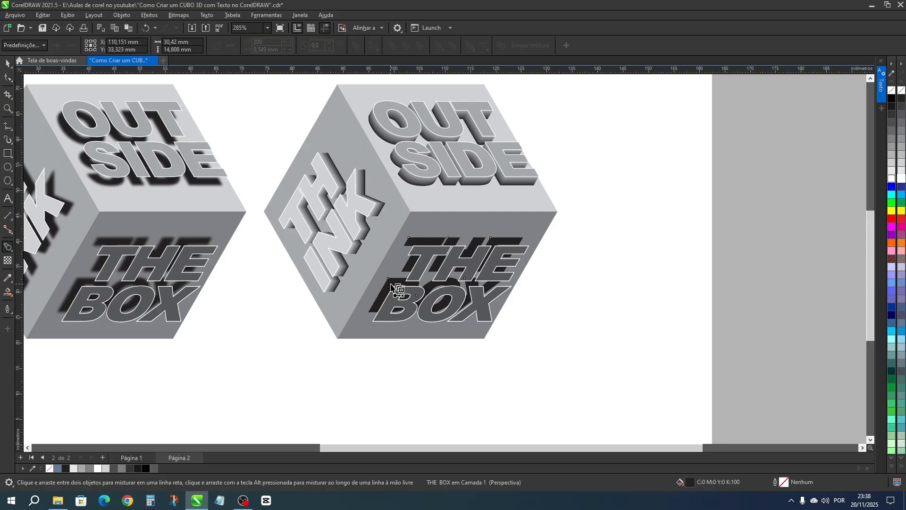
{"action": "left_click_drag", "start_coordinate": [392, 284], "coordinate": [448, 278]}
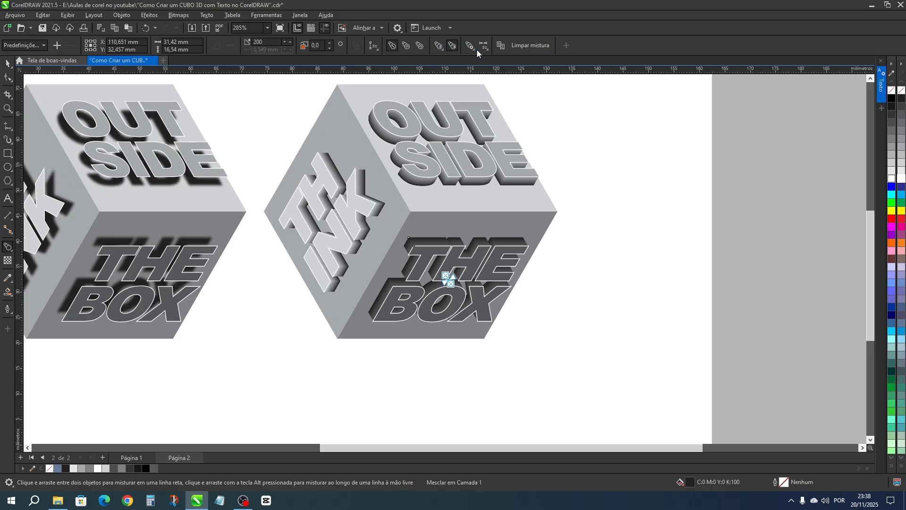
Unlink object and colour acceleration for the THE BOX blend and raise only its colour acceleration slightly above the midpoint
{"action": "left_click", "coordinate": [443, 50]}
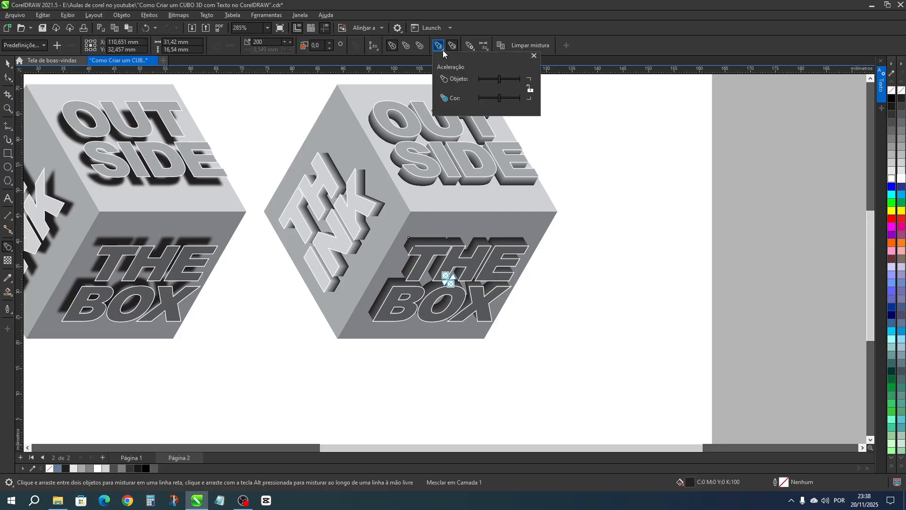
{"action": "left_click", "coordinate": [530, 89]}
{"action": "left_click_drag", "start_coordinate": [504, 98], "coordinate": [504, 99]}
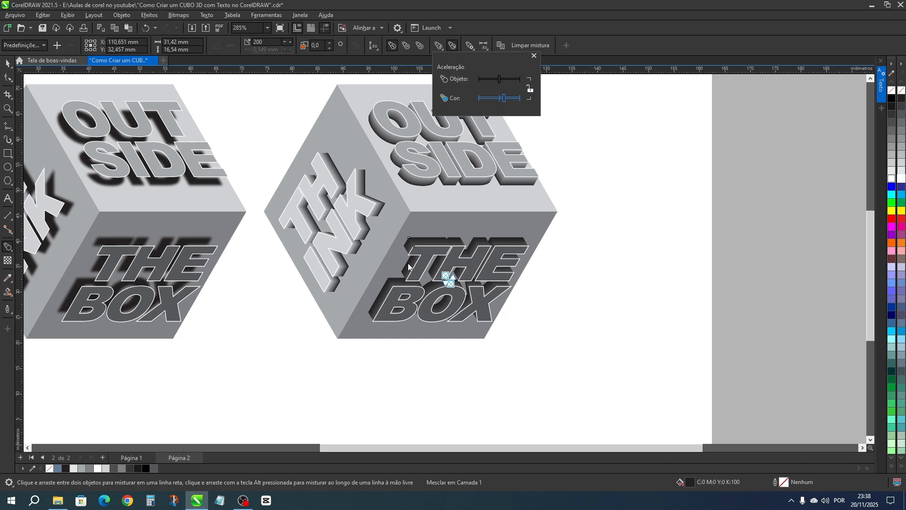
{"action": "left_click", "coordinate": [428, 187]}
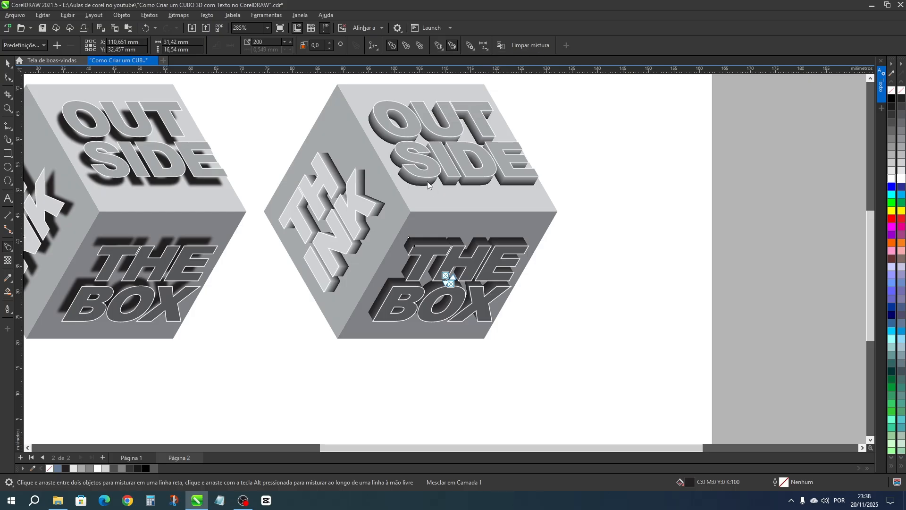
Raise the colour acceleration slightly above the midpoint for the OUTSIDE and THINK blends, leaving object acceleration centred
{"action": "left_click", "coordinate": [424, 184]}
{"action": "left_click", "coordinate": [442, 47]}
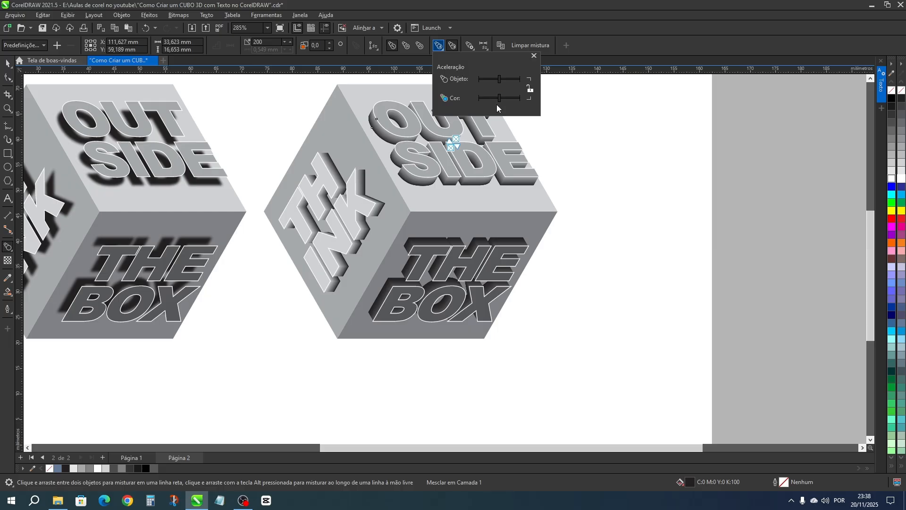
{"action": "left_click_drag", "start_coordinate": [503, 101], "coordinate": [503, 101]}
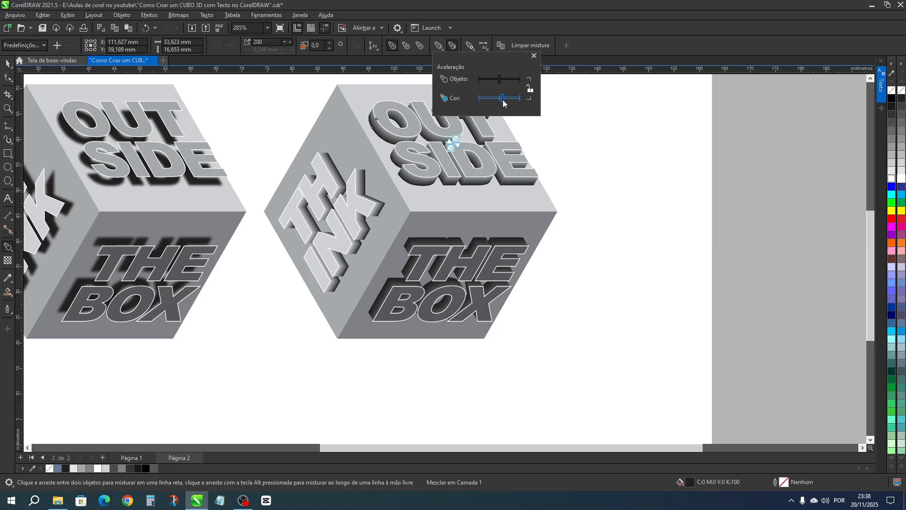
{"action": "left_click", "coordinate": [364, 233]}
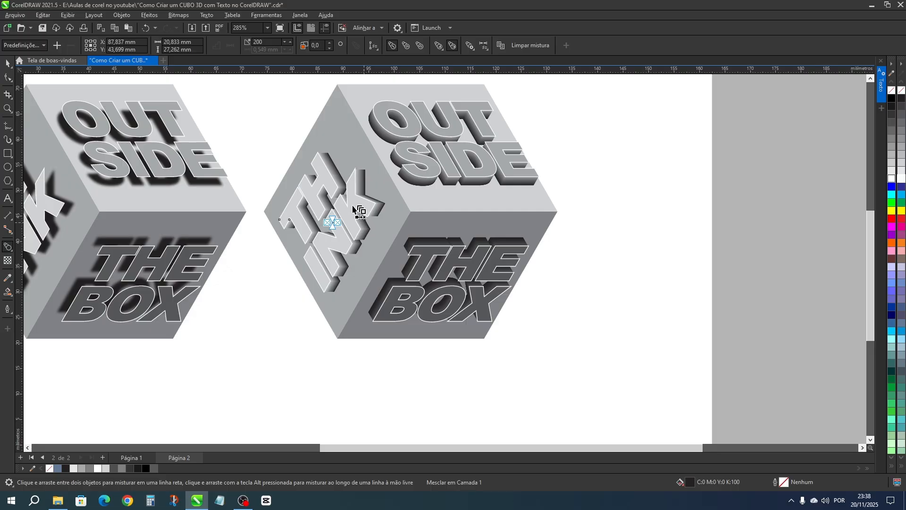
{"action": "left_click", "coordinate": [440, 47]}
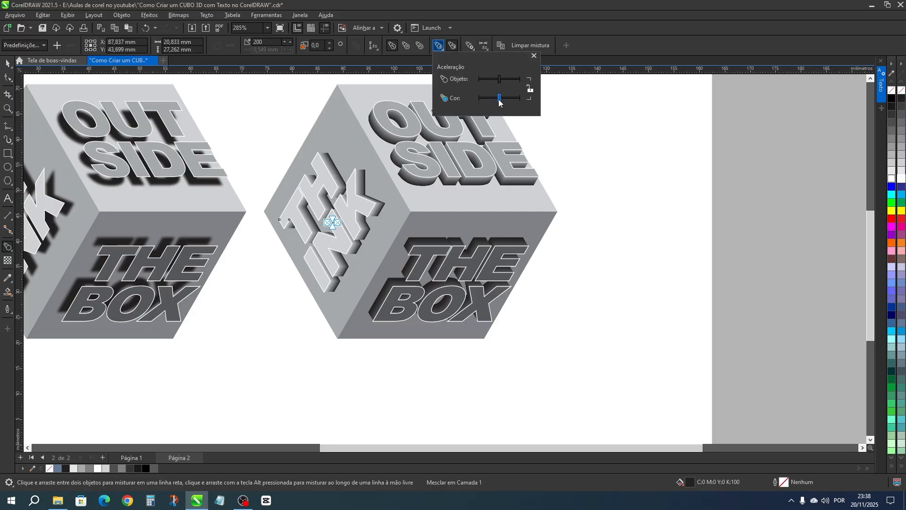
{"action": "left_click_drag", "start_coordinate": [503, 103], "coordinate": [501, 98]}
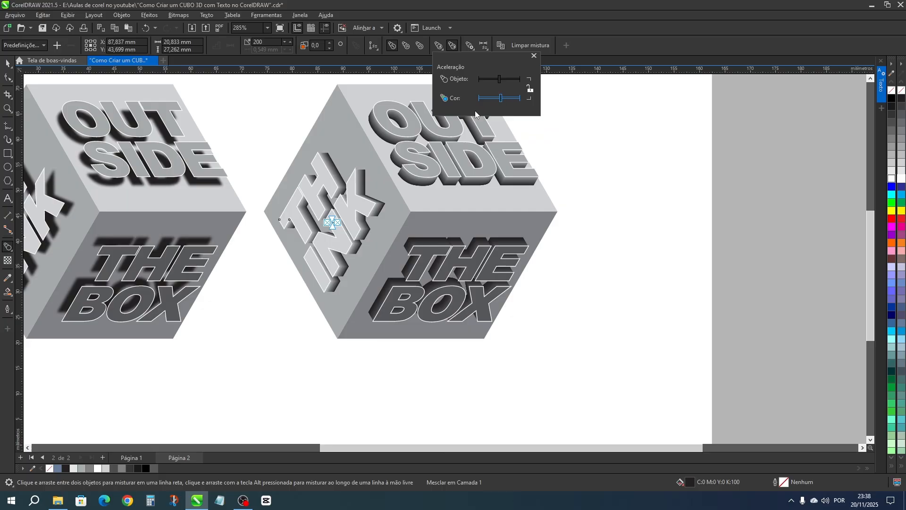
Group each cube with its texts separately, and move the blended cube's group away from the other to about X 113 mm
{"action": "left_click", "coordinate": [8, 65]}
{"action": "scroll", "coordinate": [485, 153], "scroll_direction": "down", "scroll_amount": 2}
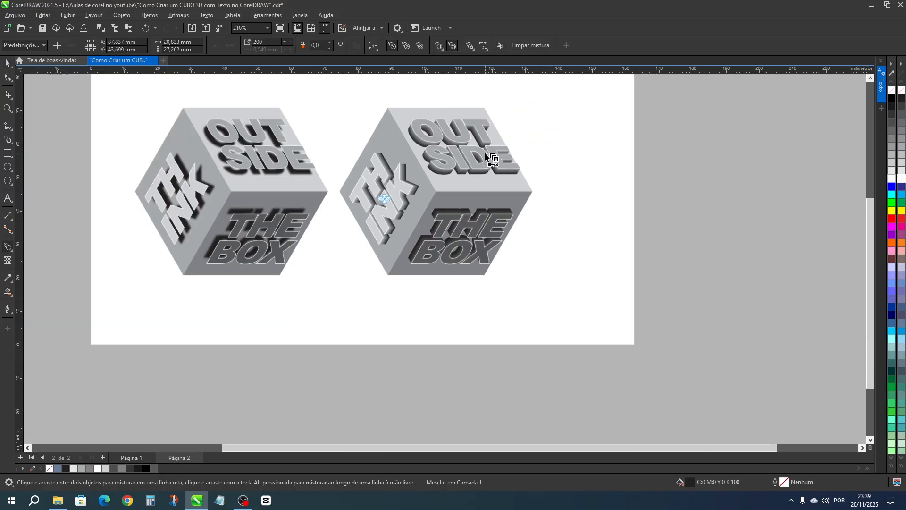
{"action": "left_click", "coordinate": [9, 63]}
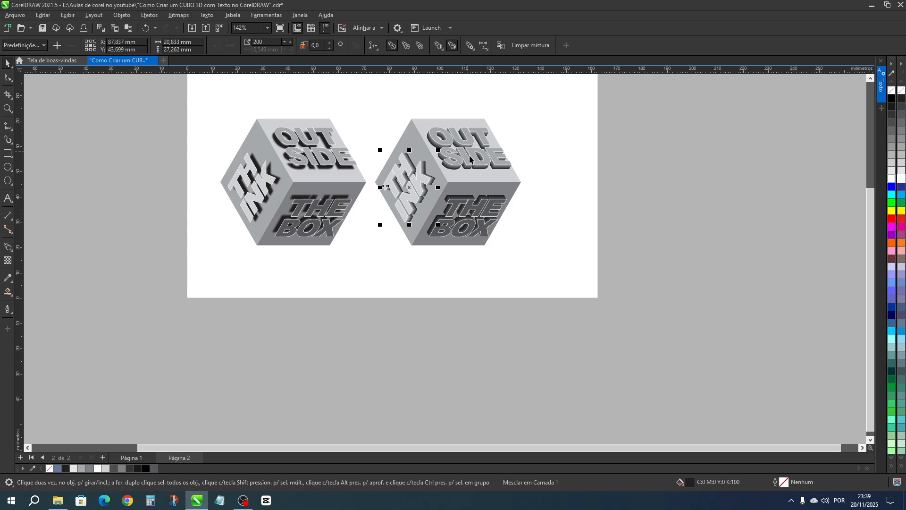
{"action": "left_click_drag", "start_coordinate": [538, 104], "coordinate": [361, 256]}
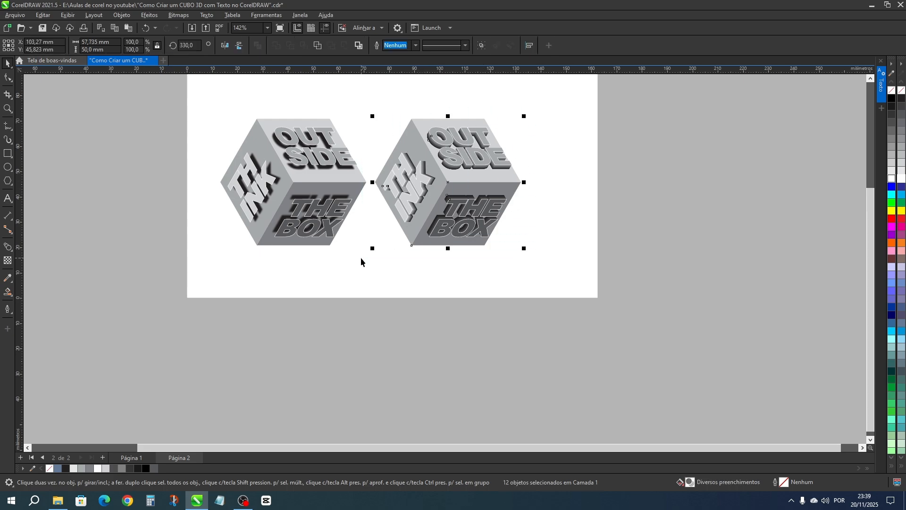
{"action": "left_click", "coordinate": [484, 46]}
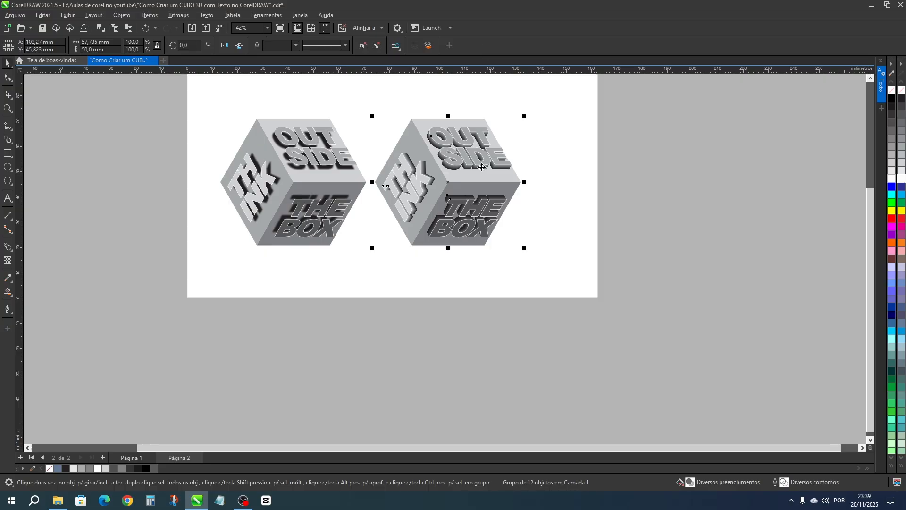
{"action": "left_click_drag", "start_coordinate": [447, 183], "coordinate": [471, 184]}
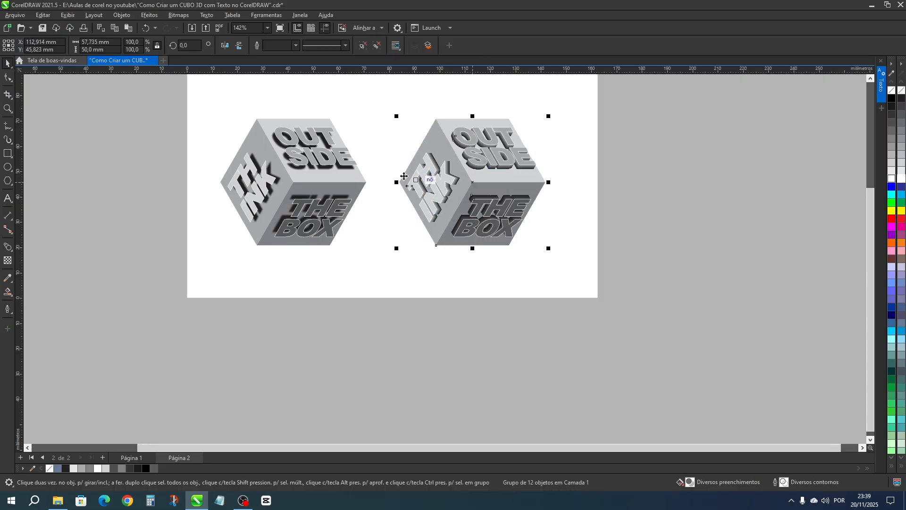
{"action": "left_click_drag", "start_coordinate": [187, 117], "coordinate": [378, 254]}
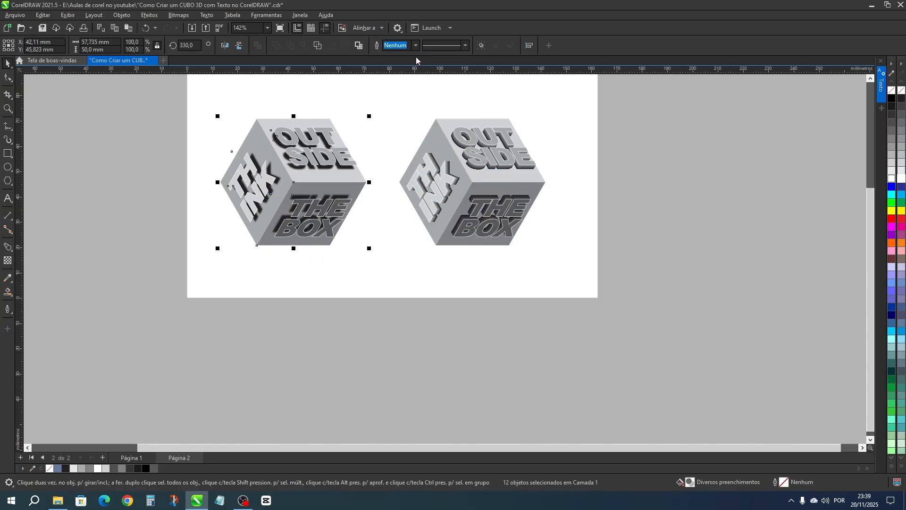
{"action": "left_click", "coordinate": [482, 46]}
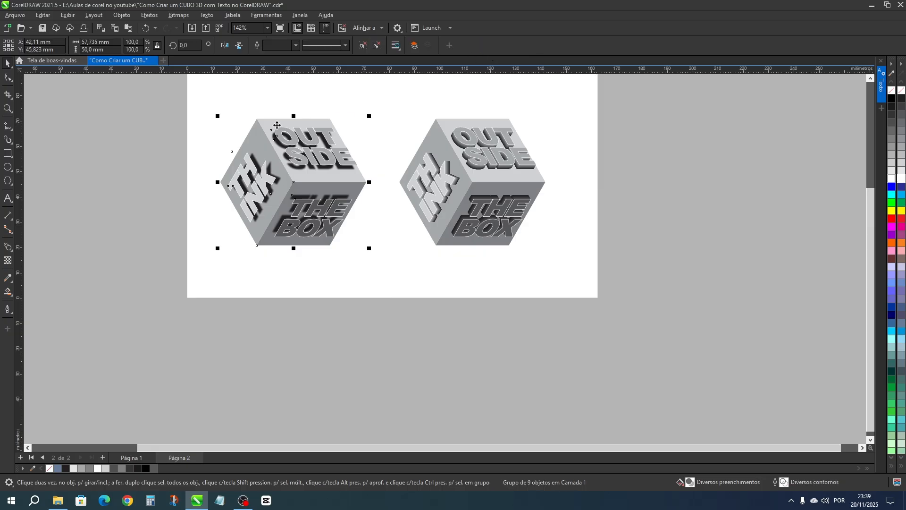
Add a flat drop shadow straight below each cube group, offset about 55 mm for the blurred-shadow cube and 54 mm for the blended one
{"action": "left_click", "coordinate": [13, 255]}
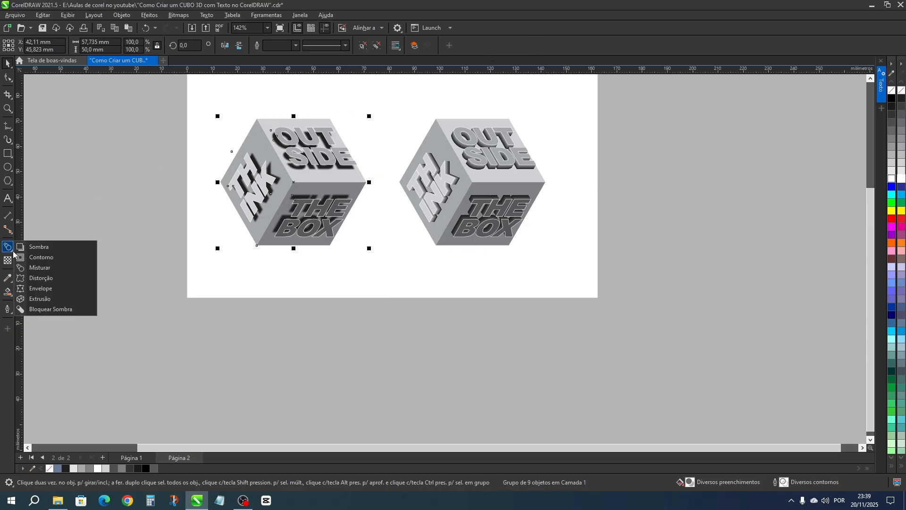
{"action": "left_click", "coordinate": [43, 246]}
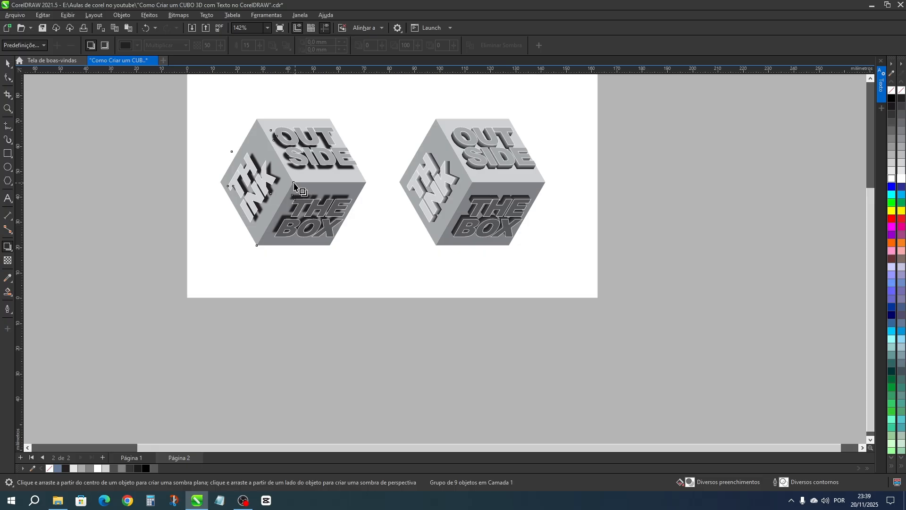
{"action": "left_click_drag", "start_coordinate": [294, 185], "coordinate": [293, 386]}
{"action": "left_click", "coordinate": [473, 187]}
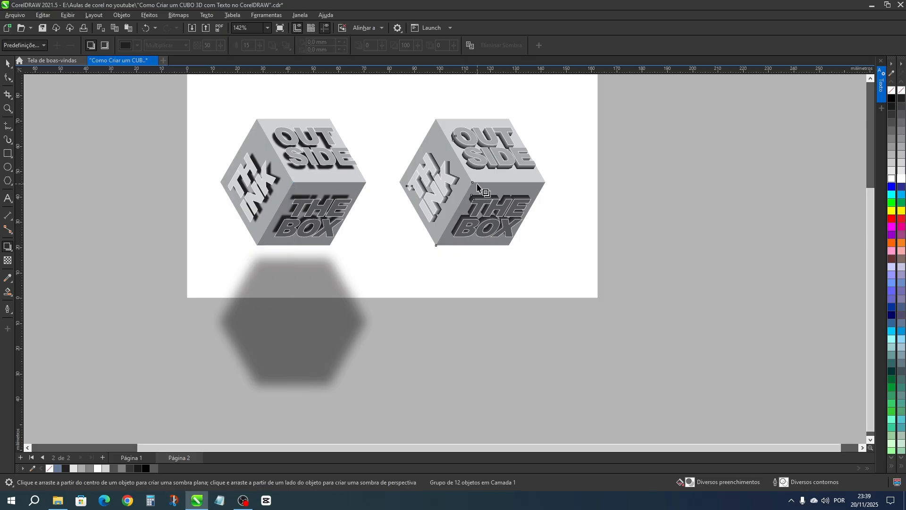
{"action": "left_click_drag", "start_coordinate": [473, 184], "coordinate": [472, 353]}
{"action": "key", "text": "ctrl+z"}
{"action": "left_click_drag", "start_coordinate": [474, 183], "coordinate": [475, 379]}
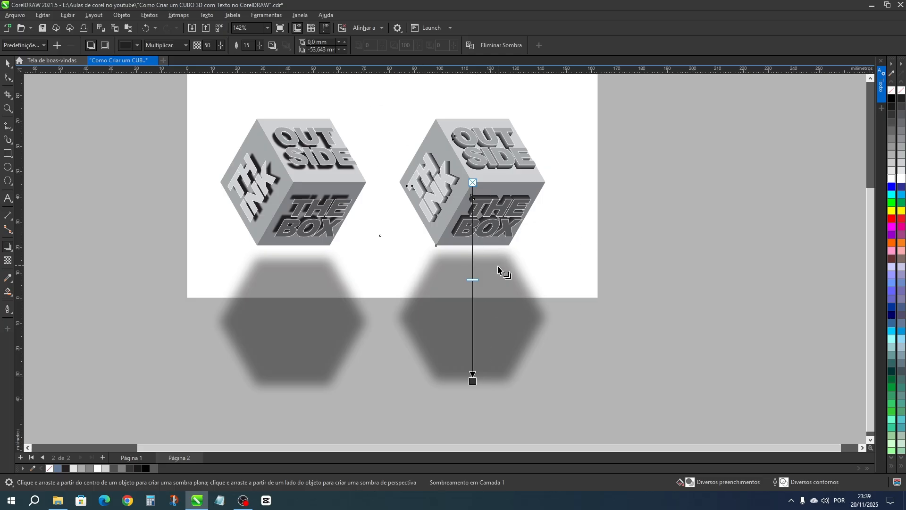
Set the opacity of both cubes' drop shadows to 100
{"action": "left_click_drag", "start_coordinate": [473, 279], "coordinate": [478, 399]}
{"action": "left_click", "coordinate": [295, 291]}
{"action": "left_click_drag", "start_coordinate": [294, 283], "coordinate": [298, 392]}
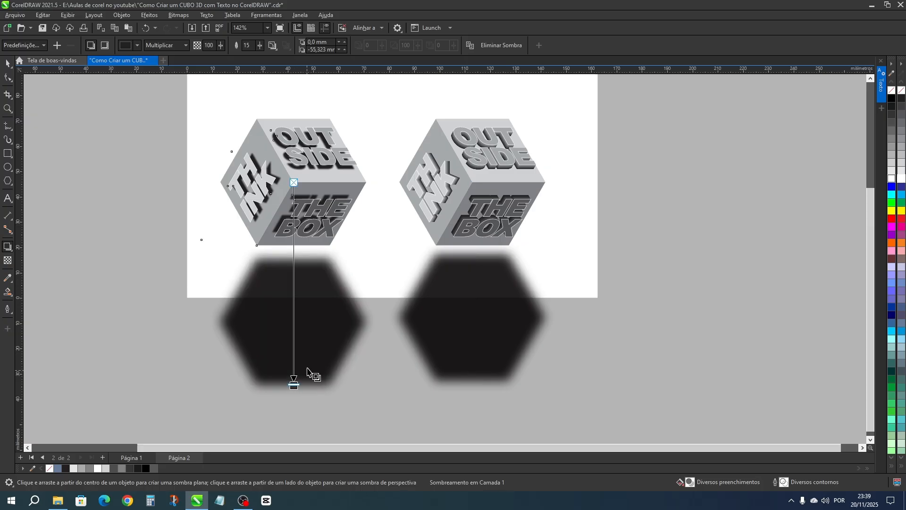
Set the feathering of both cubes' drop shadows to 60, after trying 70 on the blurred-shadow cube
{"action": "double_click", "coordinate": [250, 46]}
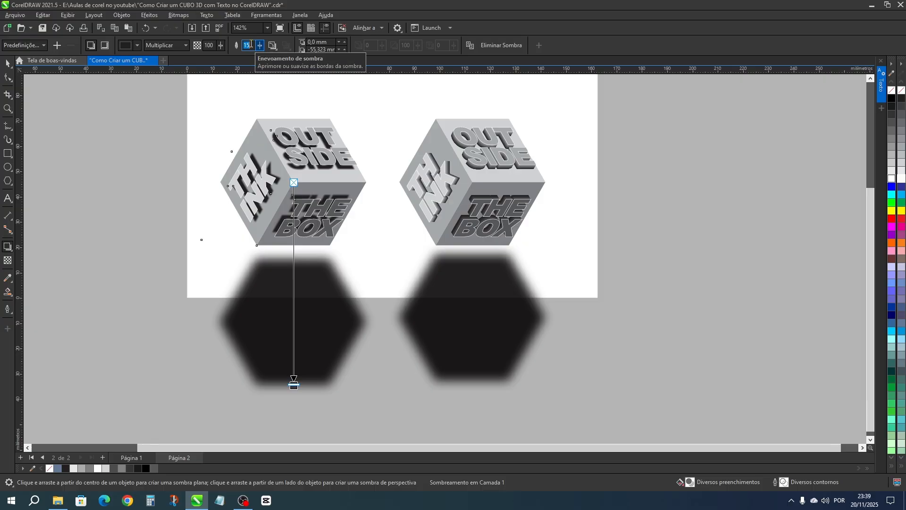
{"action": "key", "text": "Return"}
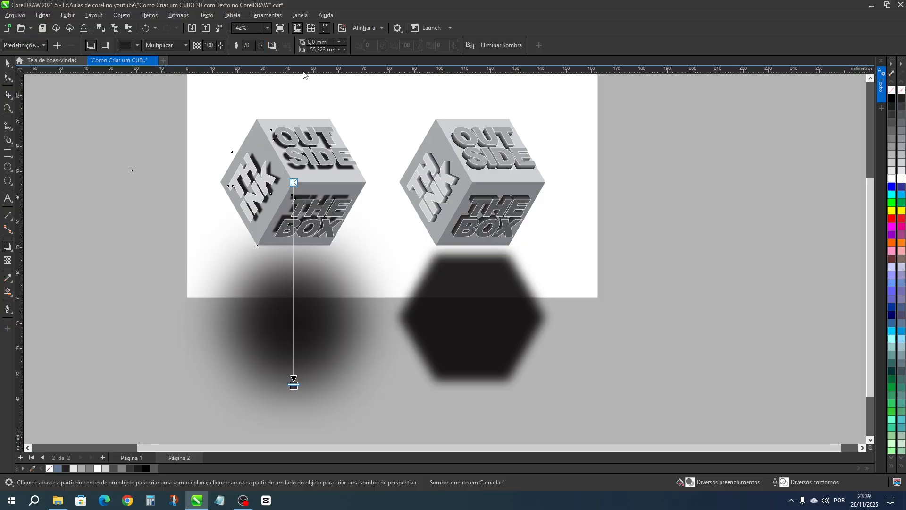
{"action": "type", "text": "60"}
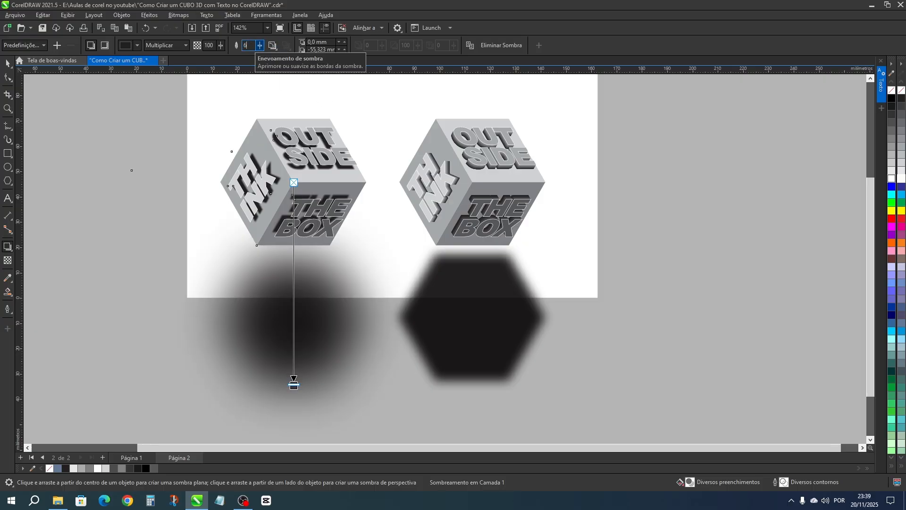
{"action": "key", "text": "Return"}
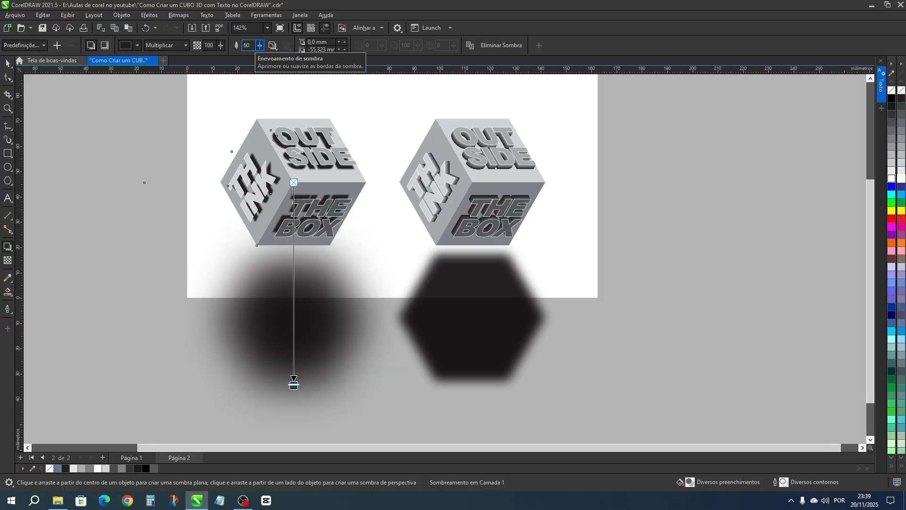
{"action": "left_click", "coordinate": [473, 273]}
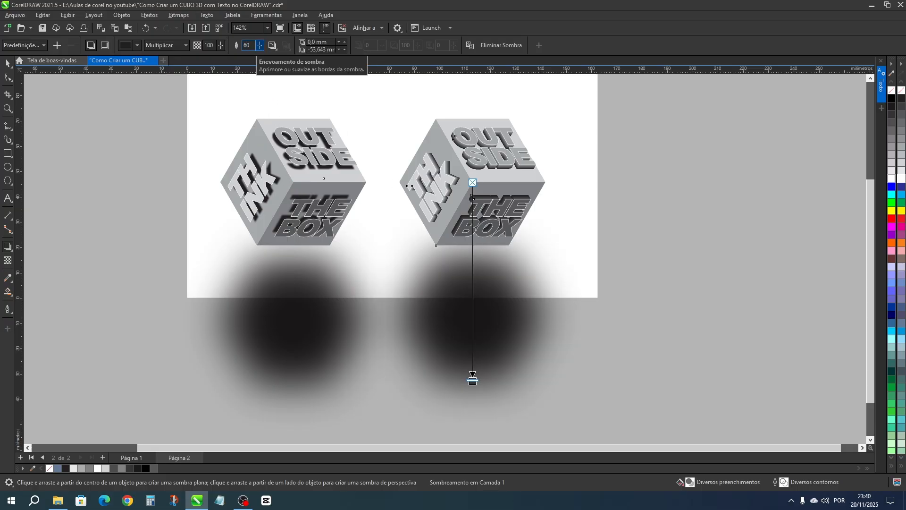
{"action": "left_click", "coordinate": [7, 64]}
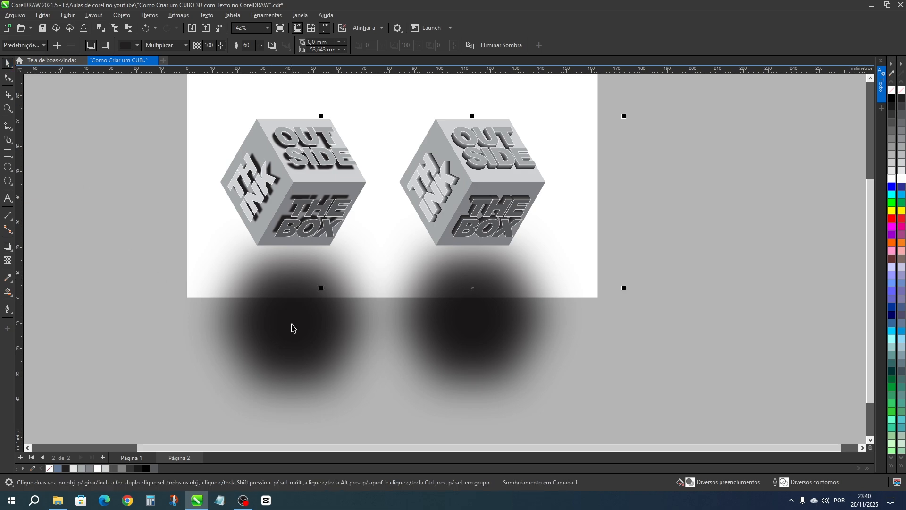
Break the drop shadows apart from both cube groups
{"action": "right_click", "coordinate": [292, 328]}
{"action": "left_click", "coordinate": [332, 331]}
{"action": "right_click", "coordinate": [470, 327]}
{"action": "left_click", "coordinate": [505, 332]}
Flatten the blurred-shadow cube's separated shadow to about 31 mm high and delete the blended cube's shadow
{"action": "scroll", "coordinate": [367, 263], "scroll_direction": "down", "scroll_amount": 3}
{"action": "left_click", "coordinate": [336, 317]}
{"action": "left_click", "coordinate": [336, 317]}
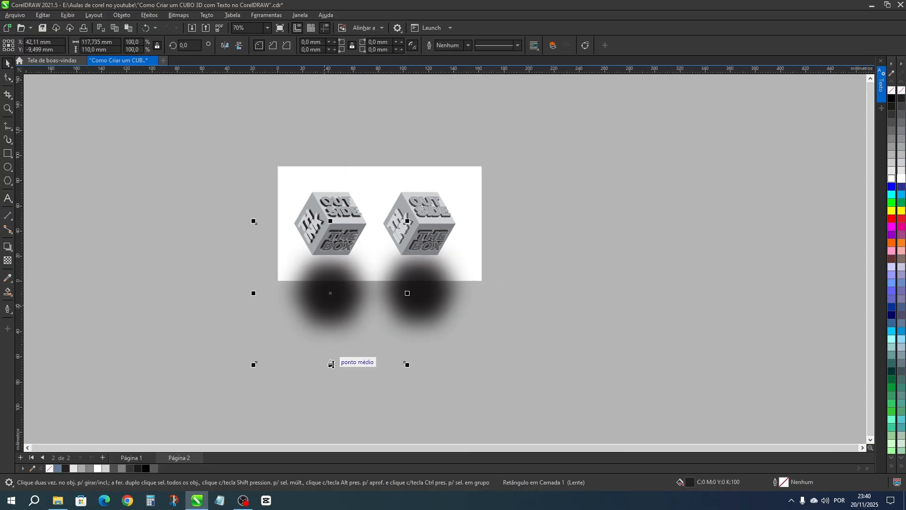
{"action": "left_click_drag", "start_coordinate": [332, 366], "coordinate": [335, 319]}
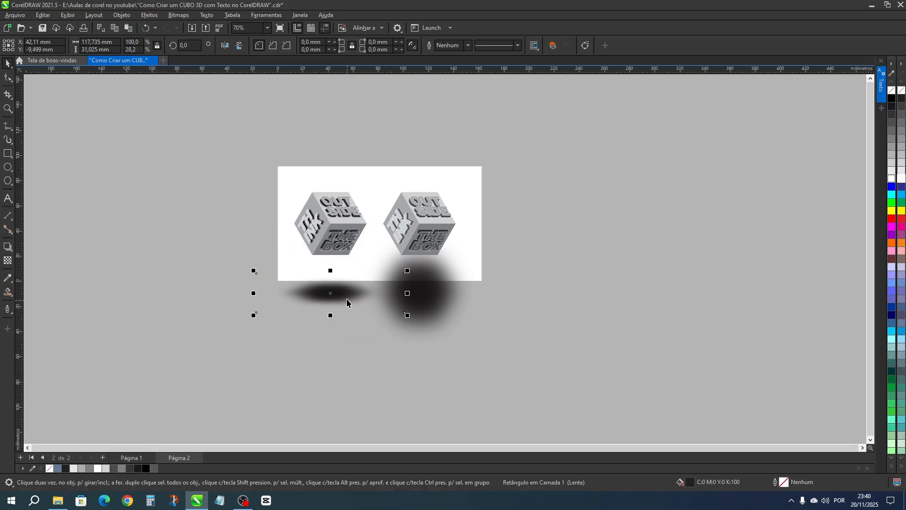
{"action": "left_click", "coordinate": [435, 299]}
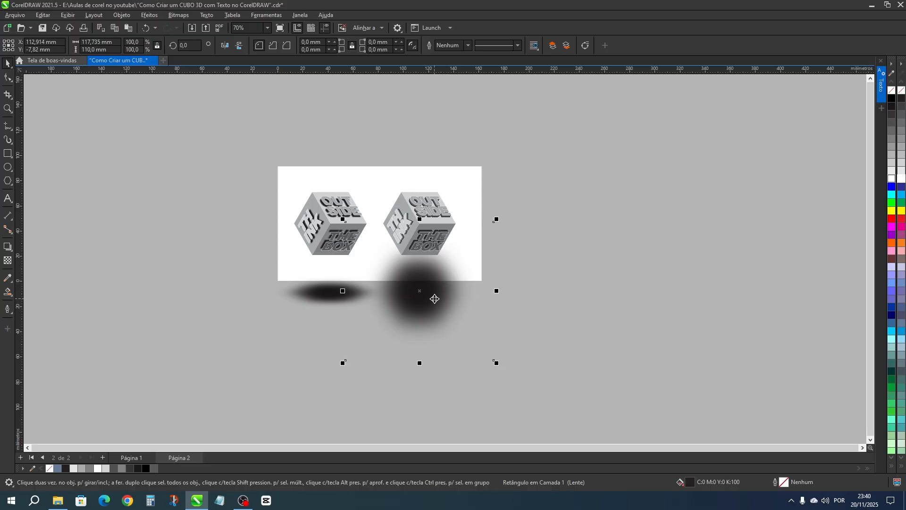
{"action": "key", "text": "Delete"}
Move the flattened shadow up to about Y 6 mm, just beneath the blurred-shadow cube
{"action": "left_click", "coordinate": [340, 293]}
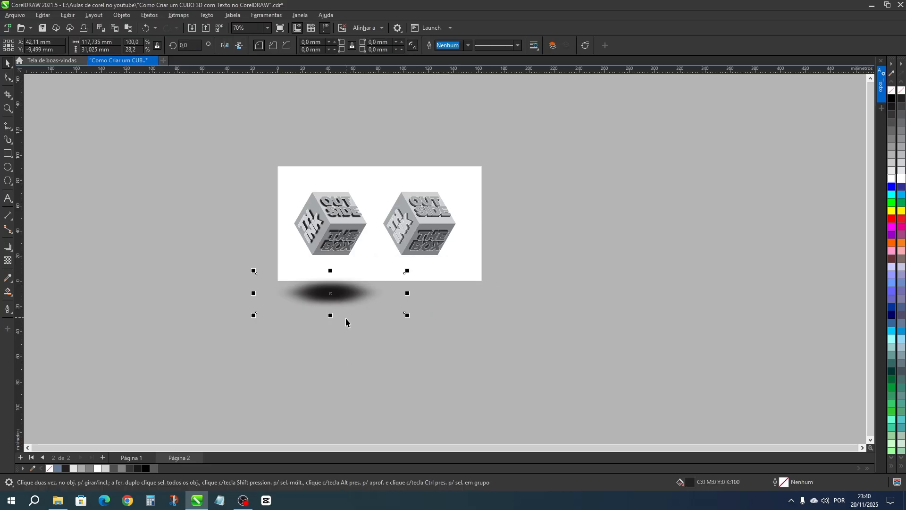
{"action": "scroll", "coordinate": [331, 288], "scroll_direction": "up", "scroll_amount": 2}
{"action": "left_click_drag", "start_coordinate": [325, 279], "coordinate": [324, 248]}
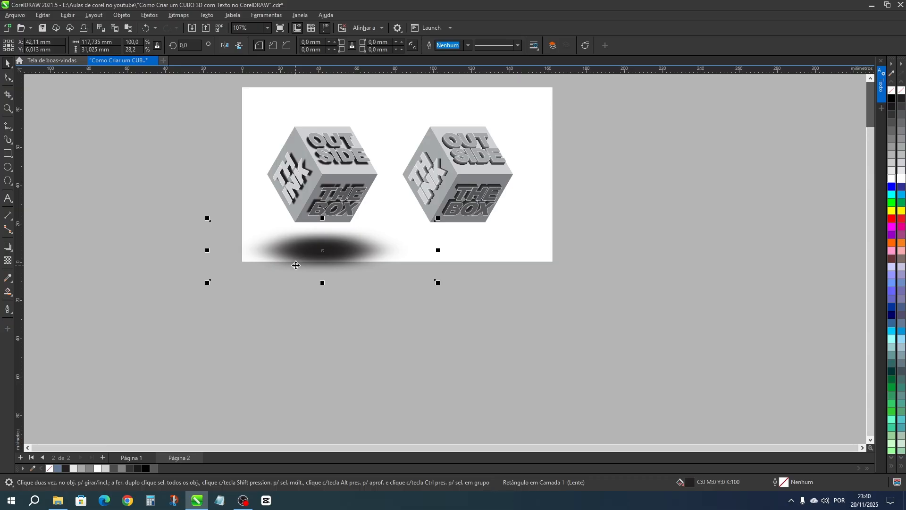
Convert the shadow's rectangle to curves and pull its side nodes inward until it is about 83 mm wide
{"action": "key", "text": "ctrl+q"}
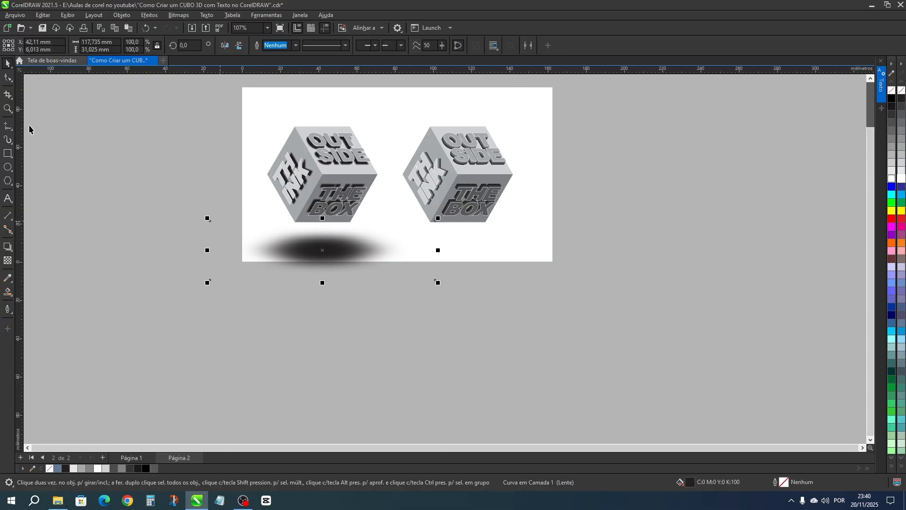
{"action": "left_click", "coordinate": [7, 78]}
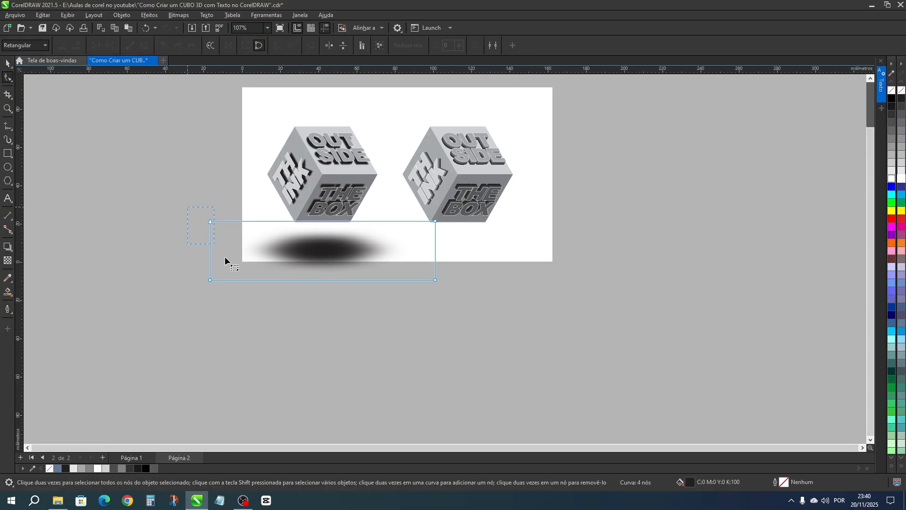
{"action": "mouse_move", "coordinate": [235, 286]}
{"action": "left_mouse_down"}
{"action": "mouse_move", "coordinate": [217, 283]}
{"action": "mouse_move", "coordinate": [243, 282]}
{"action": "left_mouse_up"}
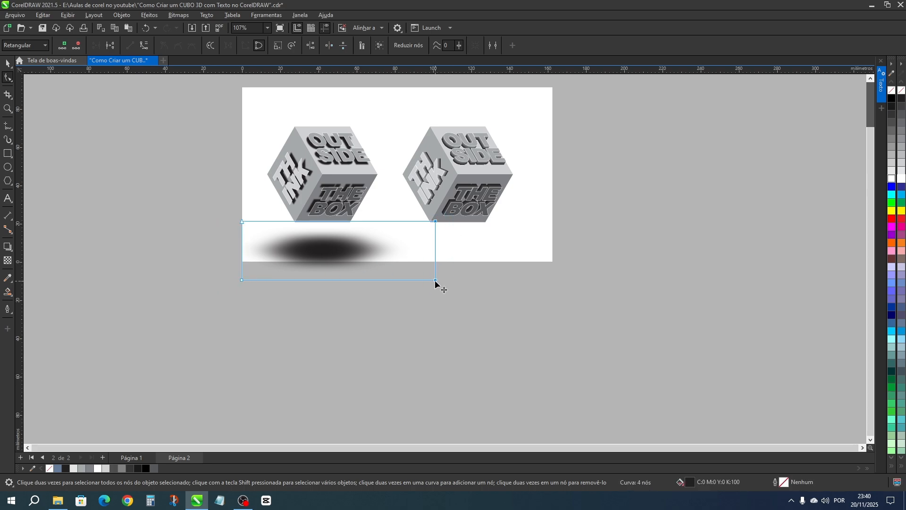
{"action": "left_click_drag", "start_coordinate": [436, 281], "coordinate": [401, 285]}
{"action": "left_click", "coordinate": [8, 63]}
Shrink the shadow to about 47.3 by 14.4 mm beneath the blurred-shadow cube and place a copy under the blended cube at about X 113 mm
{"action": "scroll", "coordinate": [304, 285], "scroll_direction": "up", "scroll_amount": 1}
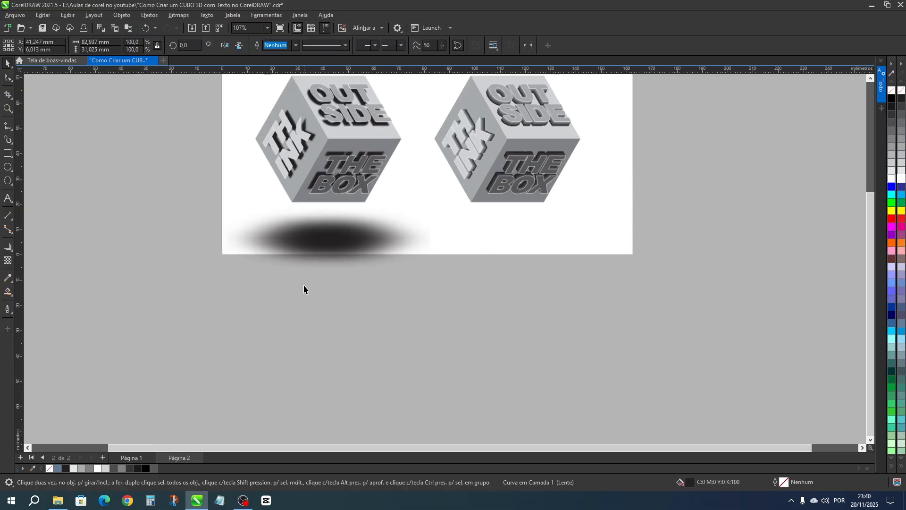
{"action": "left_click_drag", "start_coordinate": [327, 279], "coordinate": [328, 268]}
{"action": "left_click_drag", "start_coordinate": [434, 267], "coordinate": [507, 228]}
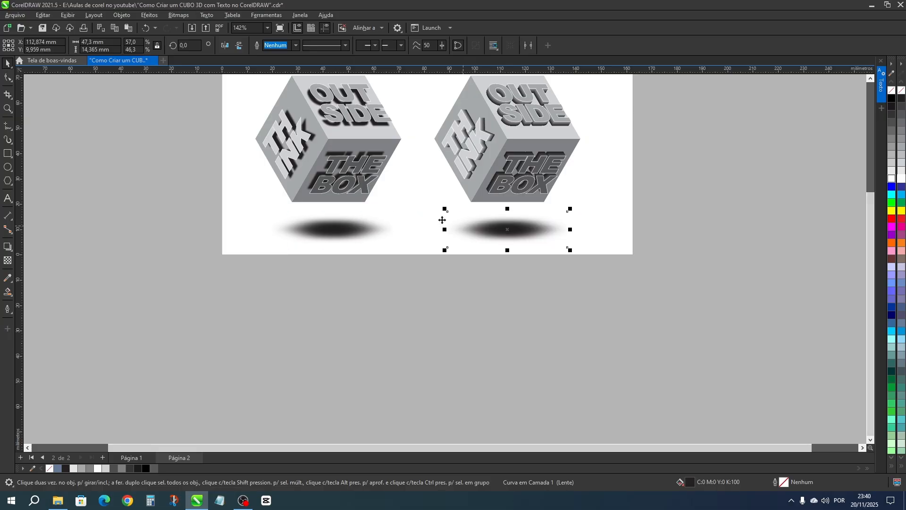
Recolour both floor shadows to dark grey #4D4D4D, after trying #333333 on the blurred-shadow cube's shadow
{"action": "left_click", "coordinate": [332, 231]}
{"action": "left_click", "coordinate": [892, 115]}
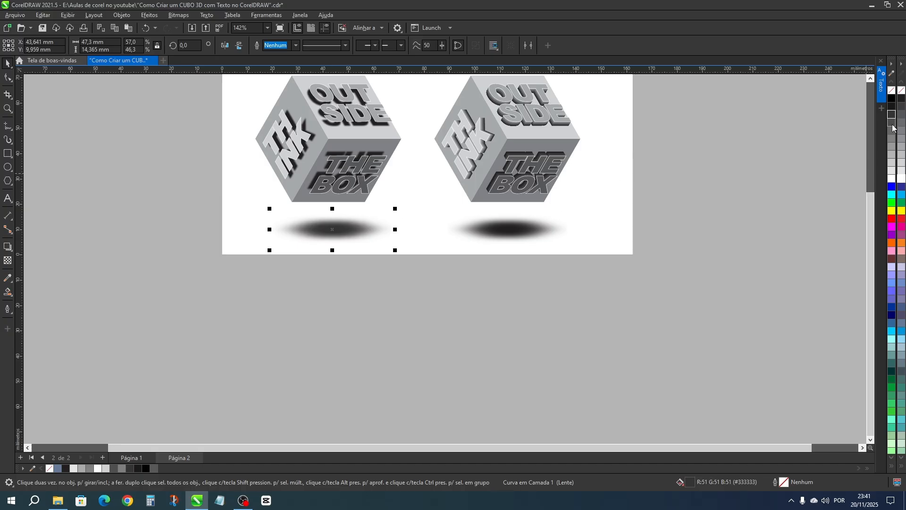
{"action": "left_click", "coordinate": [893, 124]}
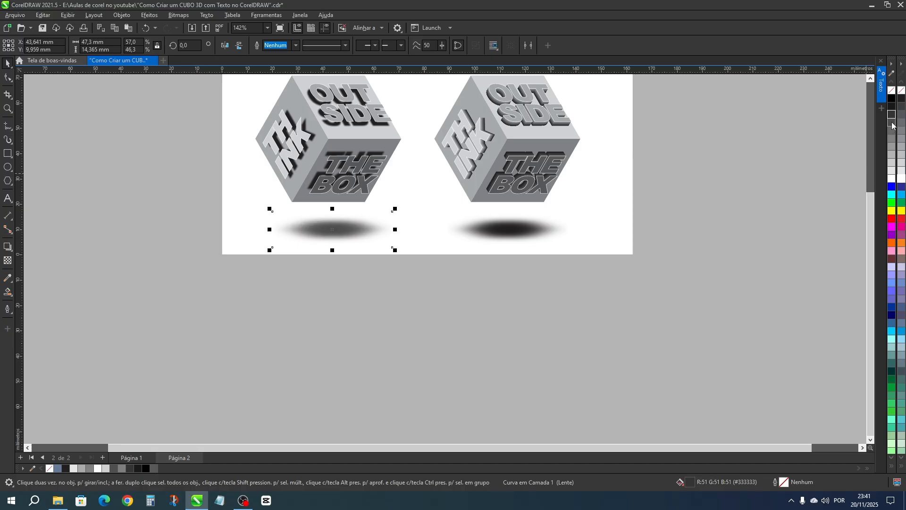
{"action": "left_click", "coordinate": [512, 230]}
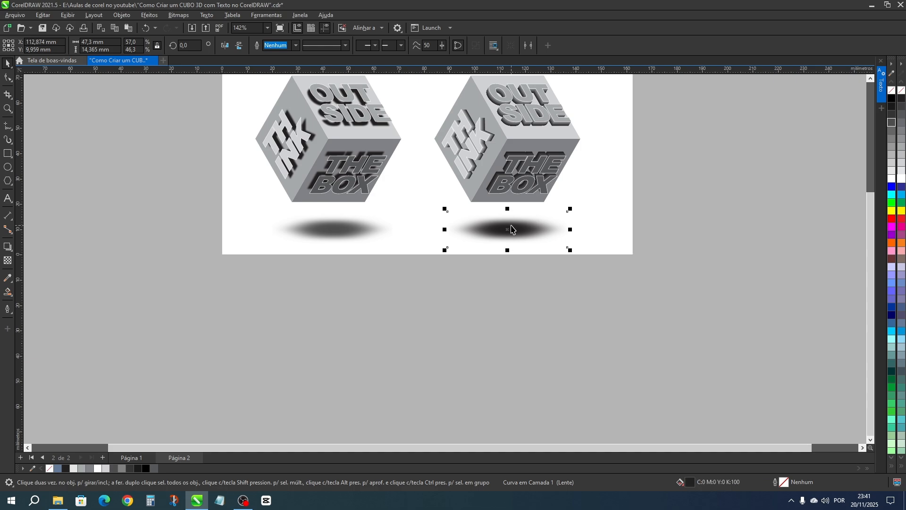
{"action": "left_click", "coordinate": [891, 122]}
{"action": "scroll", "coordinate": [401, 271], "scroll_direction": "down", "scroll_amount": 2}
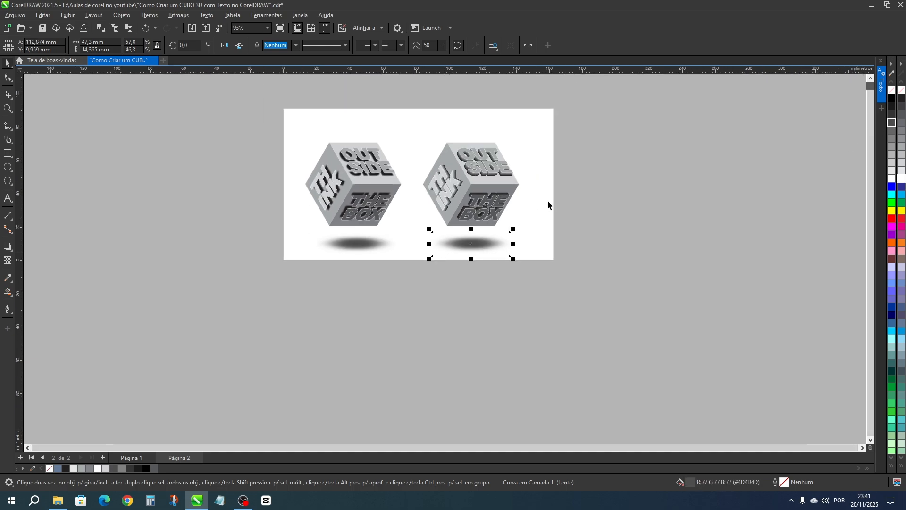
Create a page-sized background rectangle behind the cubes with no outline and a 20% black fill
{"action": "double_click", "coordinate": [4, 154]}
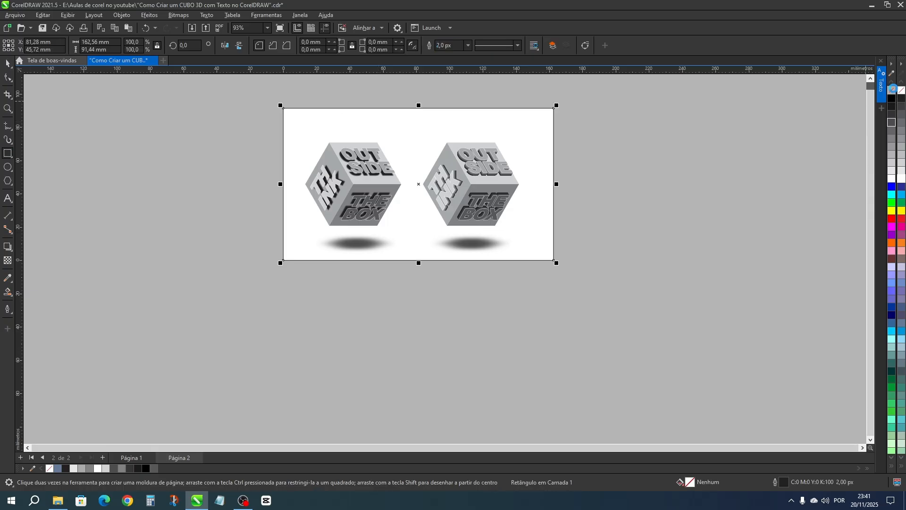
{"action": "right_click", "coordinate": [892, 89]}
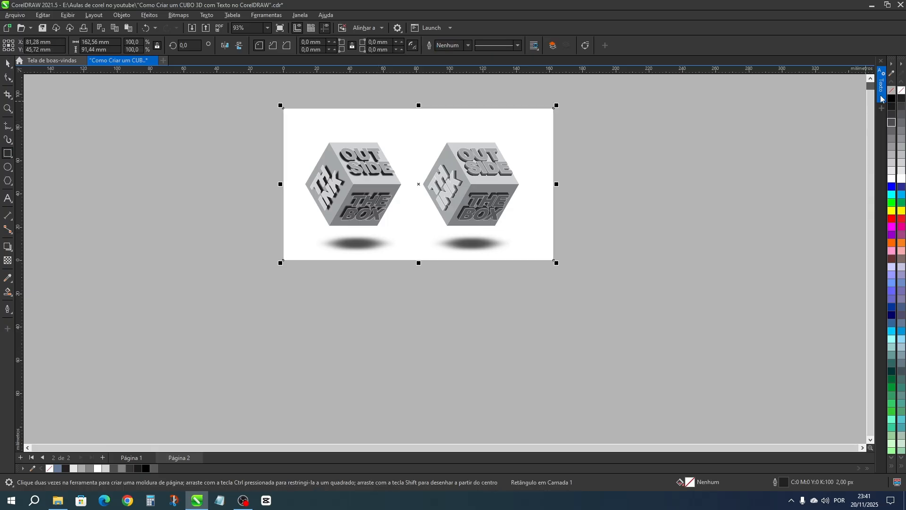
{"action": "left_click", "coordinate": [902, 164]}
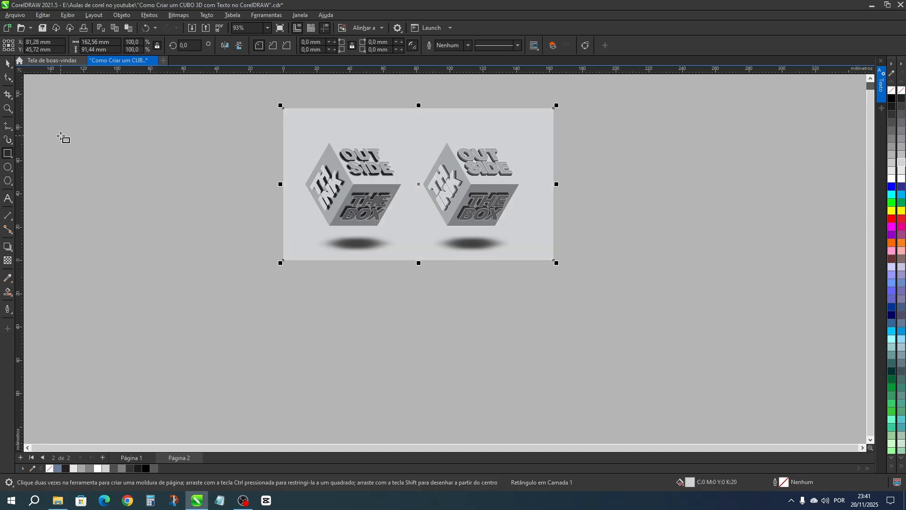
Give the background rectangle an elliptical gradient fill, white in the centre and light grey at the edges
{"action": "key", "text": "g"}
{"action": "left_click", "coordinate": [36, 45]}
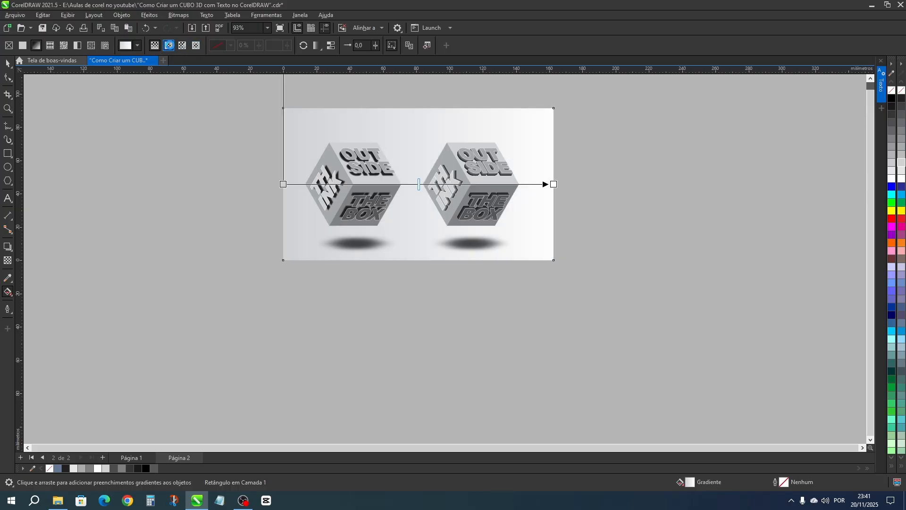
{"action": "left_click", "coordinate": [168, 45]}
Enlarge the background gradient beyond the rectangle's edges, shaping it as an ellipse wider than it is tall
{"action": "left_click_drag", "start_coordinate": [419, 108], "coordinate": [419, 78]}
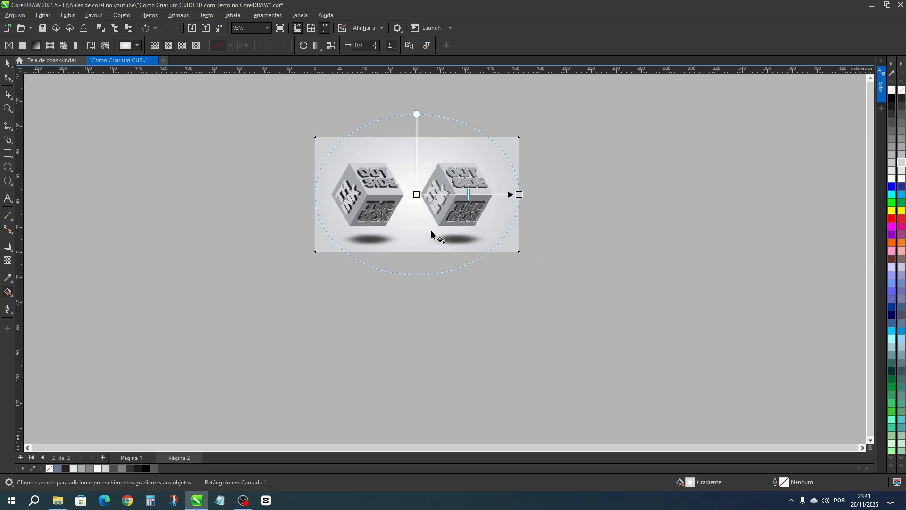
{"action": "scroll", "coordinate": [534, 158], "scroll_direction": "up", "scroll_amount": 1}
{"action": "left_click_drag", "start_coordinate": [374, 120], "coordinate": [352, 150]}
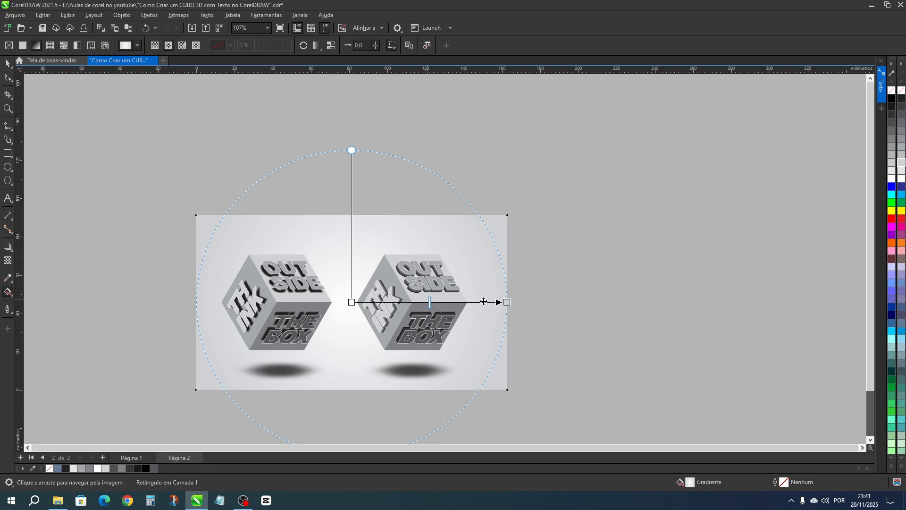
{"action": "left_click_drag", "start_coordinate": [508, 302], "coordinate": [532, 303]}
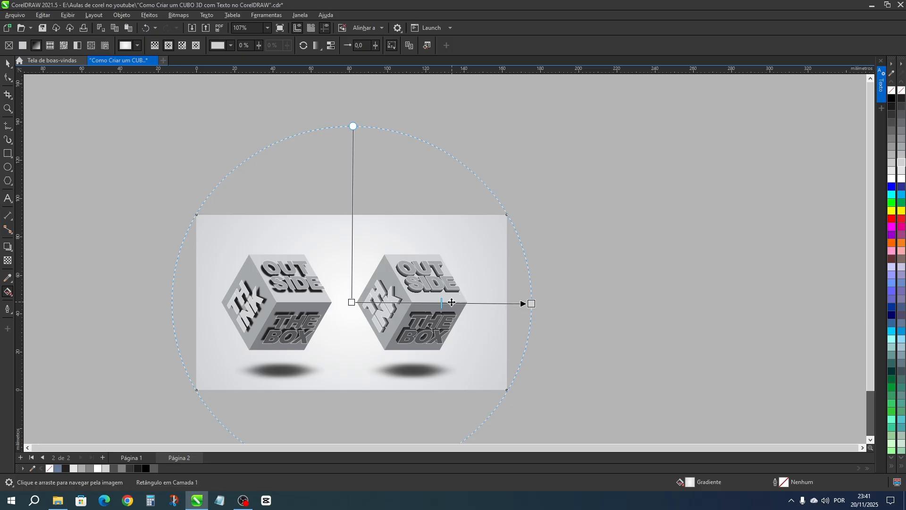
{"action": "left_click_drag", "start_coordinate": [353, 126], "coordinate": [352, 153]}
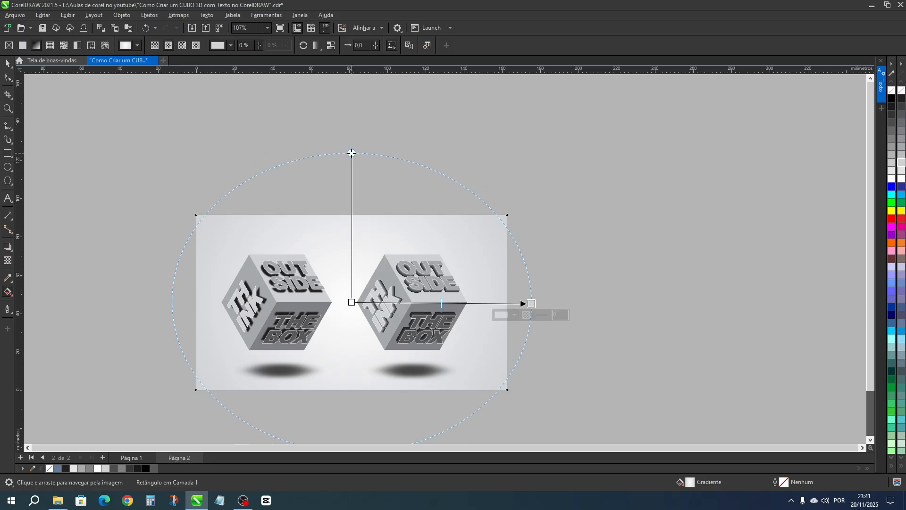
{"action": "left_click", "coordinate": [8, 63]}
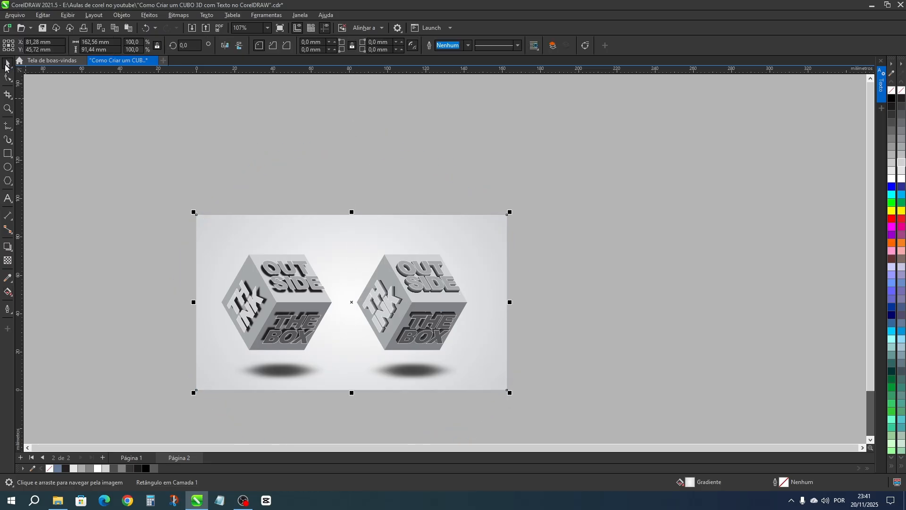
Examine the finished artwork zoomed to the background rectangle and in a full-screen preview
{"action": "key", "text": "shift+F2"}
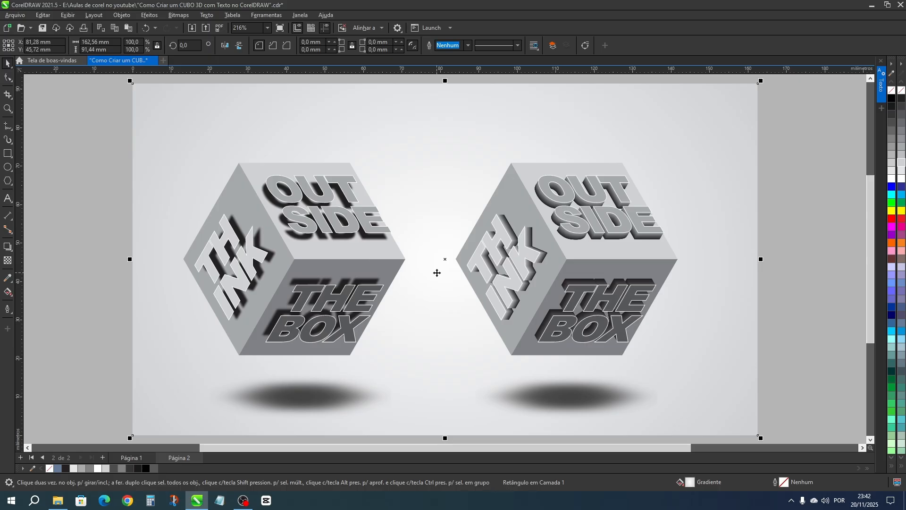
{"action": "key", "text": "F9"}
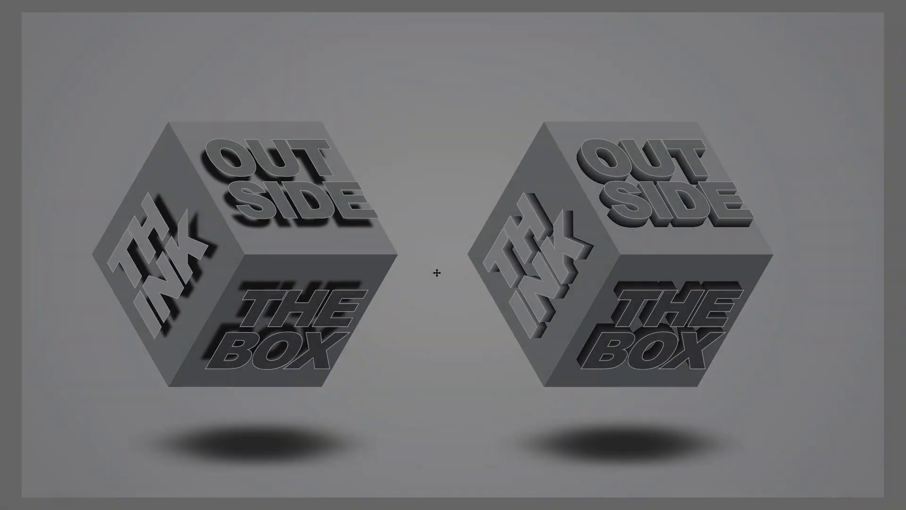